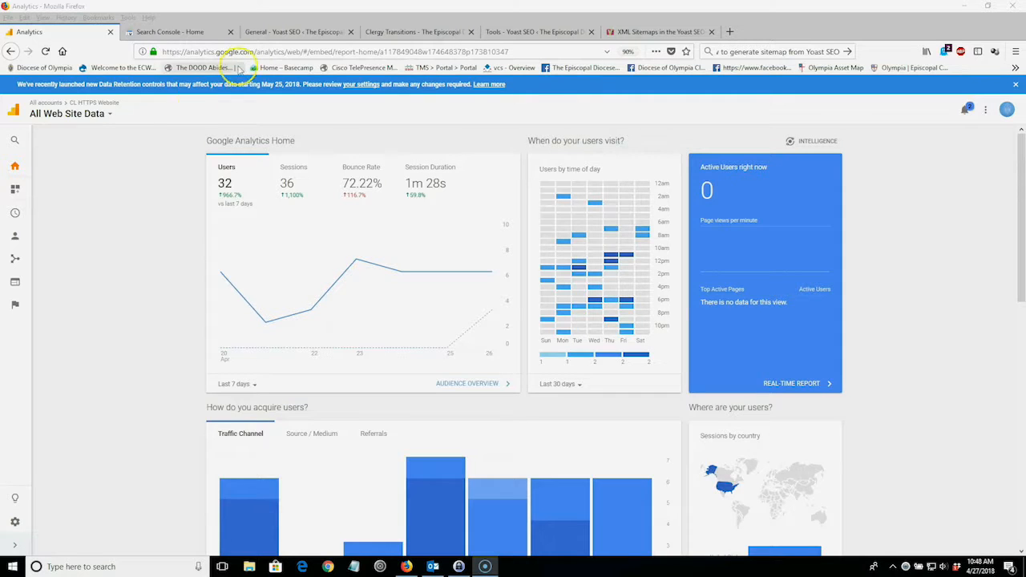
# Step: Open the administration settings and start creating a new account
pyautogui.click(13, 550)
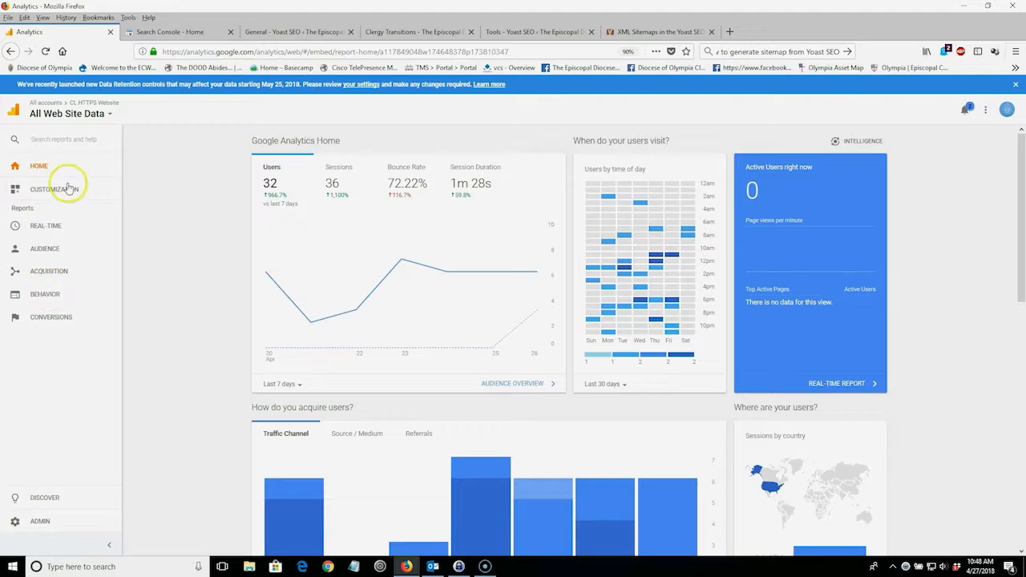
pyautogui.click(42, 523)
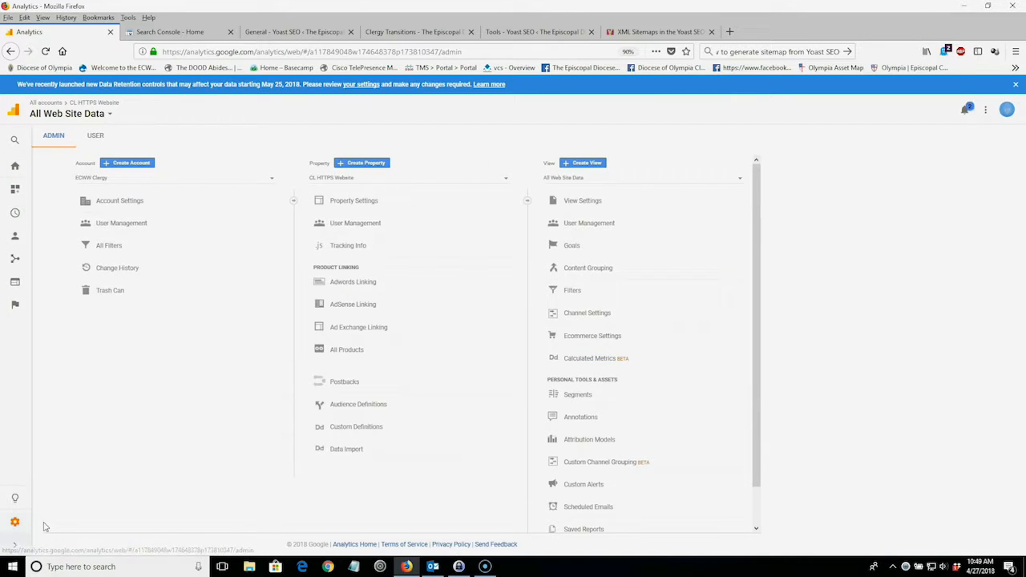
pyautogui.click(133, 165)
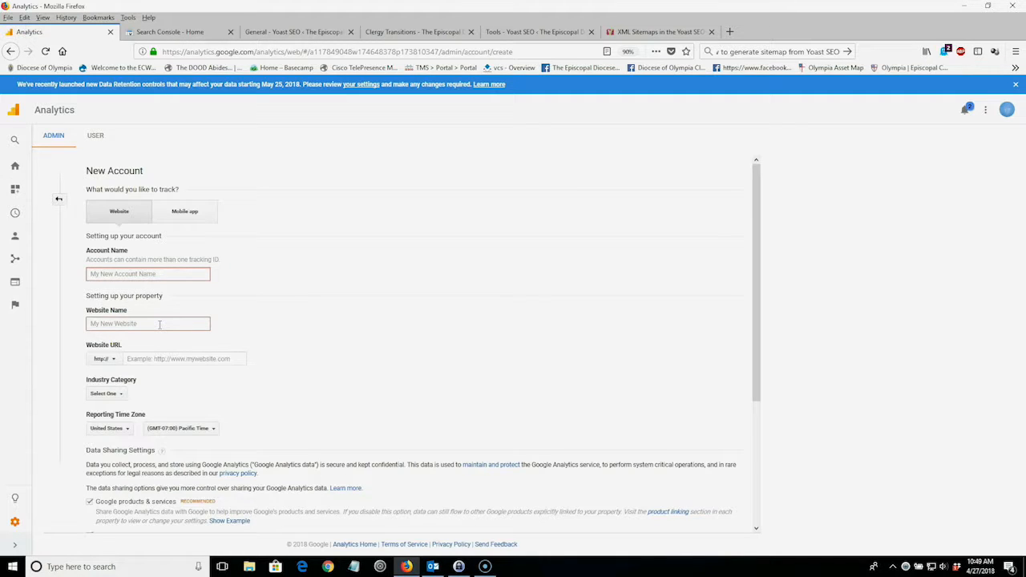
pyautogui.click(155, 323)
pyautogui.click(109, 359)
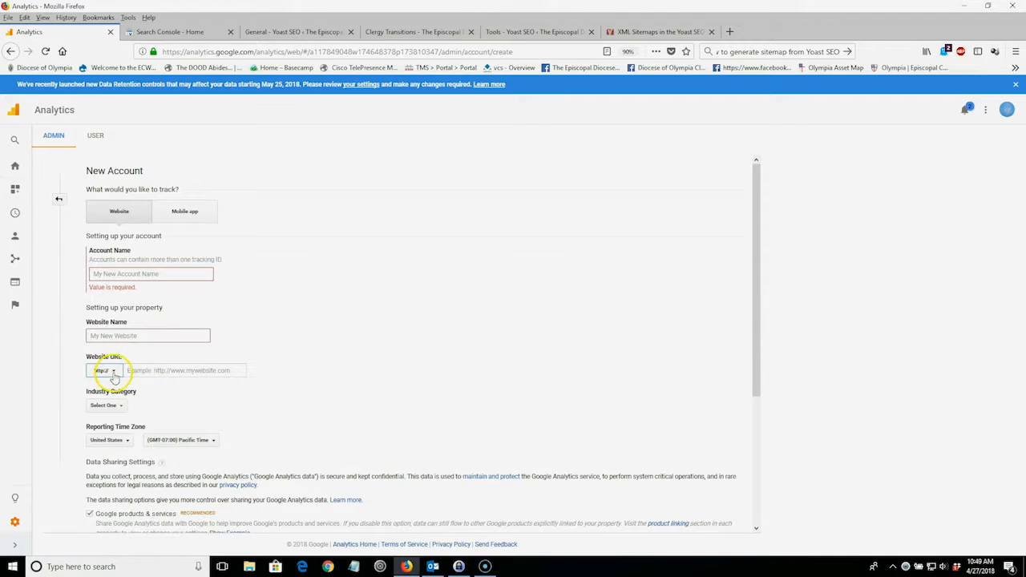
pyautogui.click(113, 371)
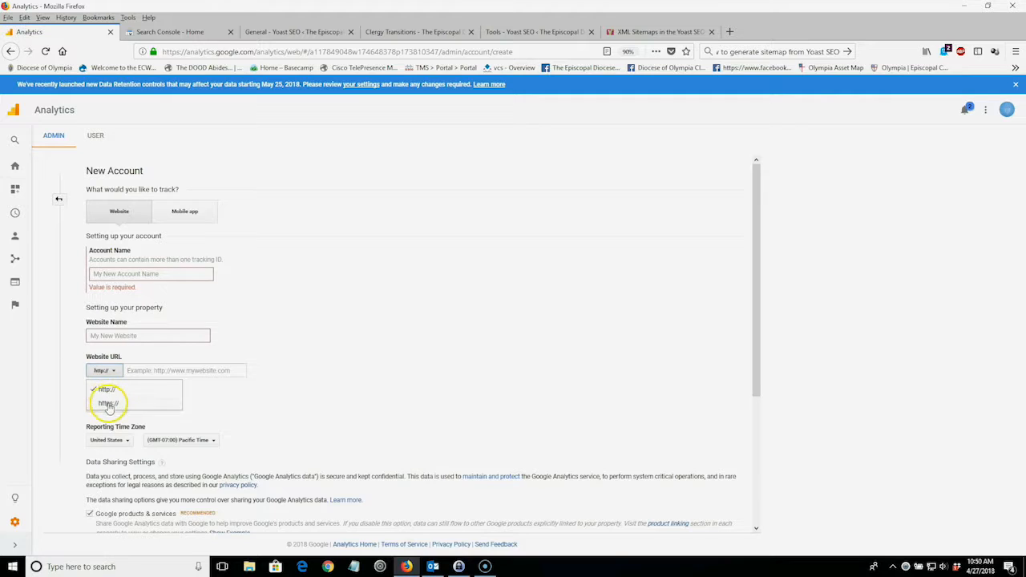
pyautogui.click(108, 405)
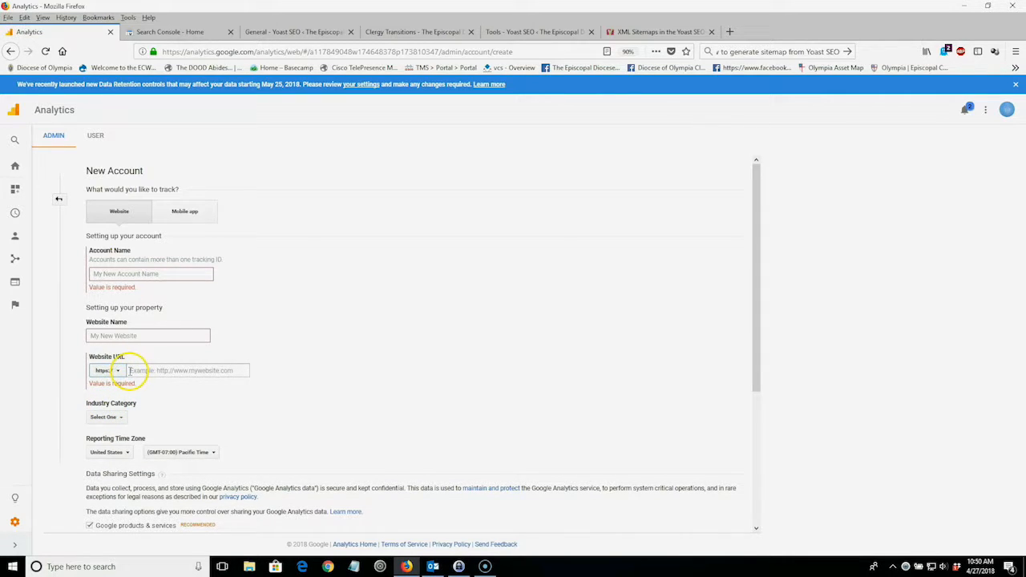
# Step: Review the new account's industry category and reporting time zone choices and its data sharing options
pyautogui.click(120, 418)
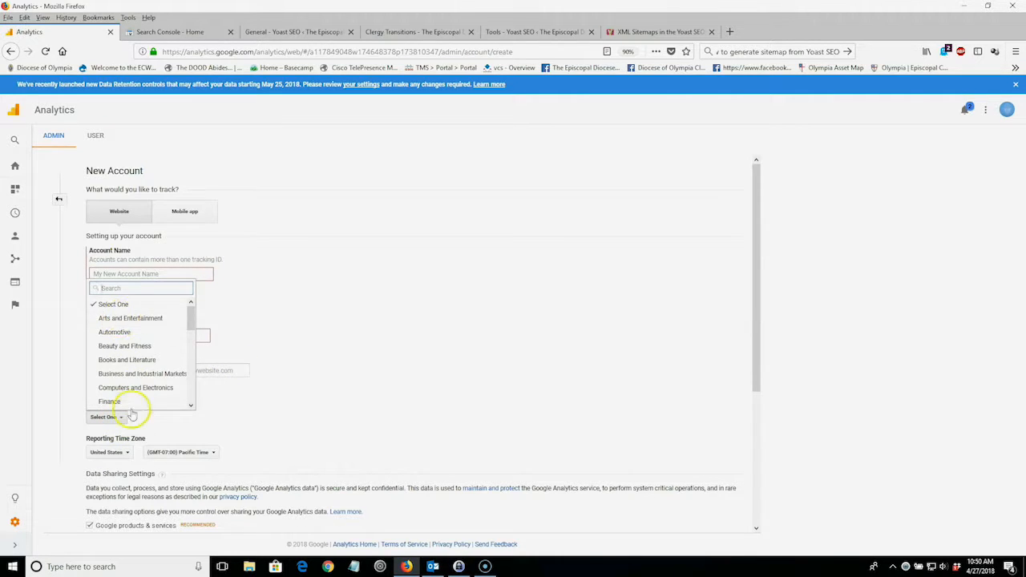
pyautogui.moveTo(194, 328)
pyautogui.mouseDown()
pyautogui.moveTo(183, 399)
pyautogui.moveTo(192, 351)
pyautogui.moveTo(184, 313)
pyautogui.mouseUp()
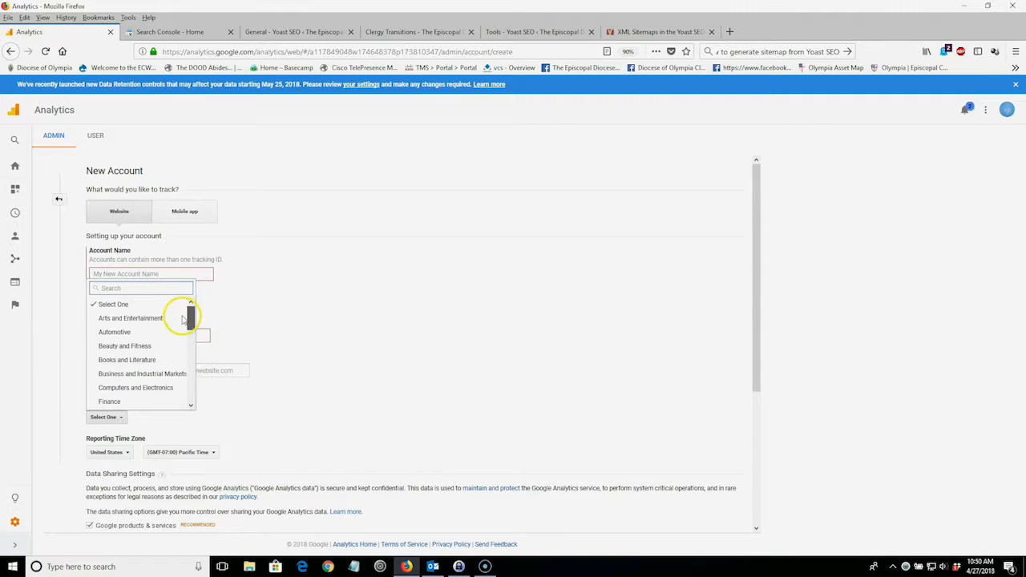
pyautogui.click(344, 390)
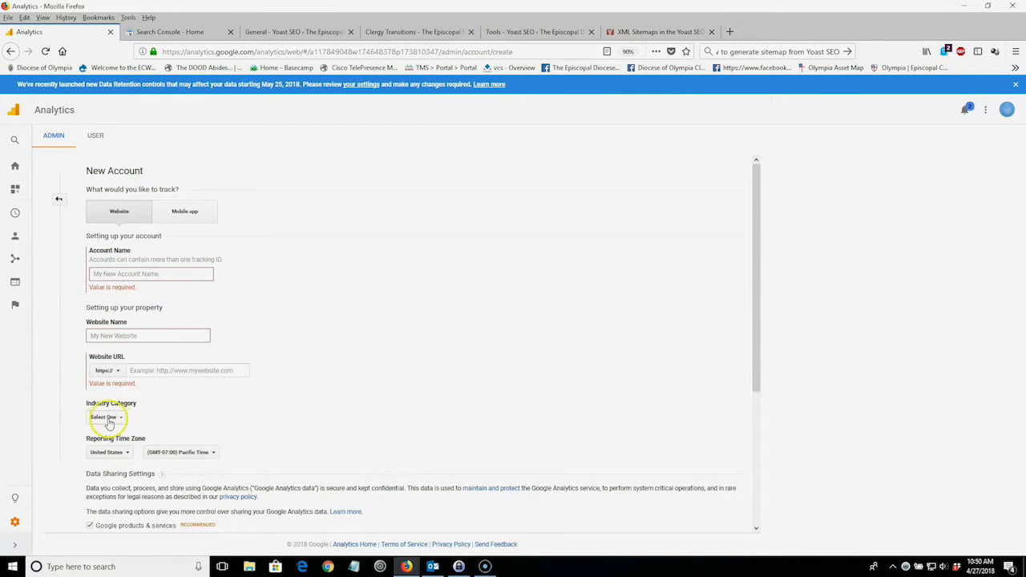
pyautogui.scroll(-2, 338, 417)
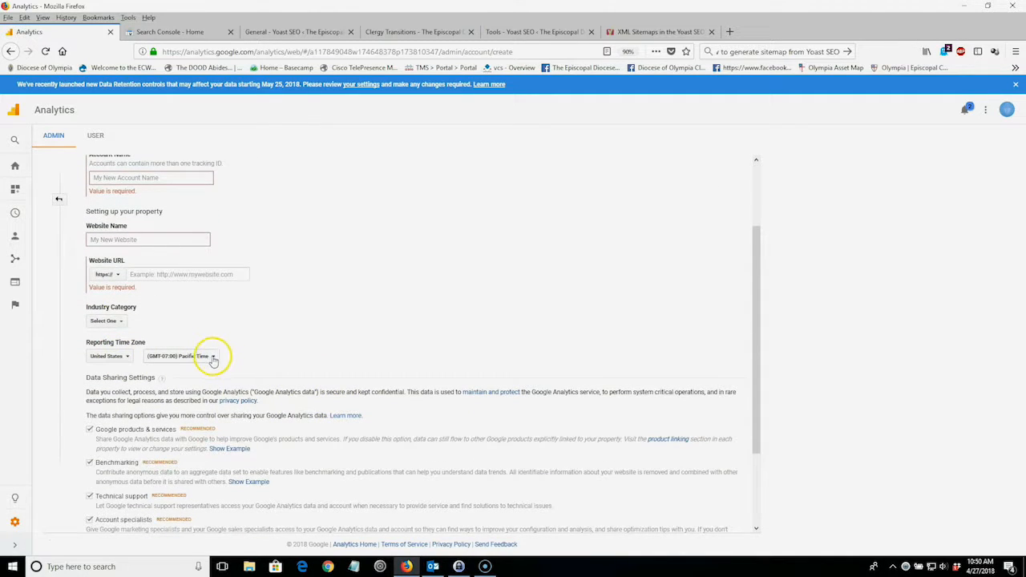
pyautogui.click(215, 358)
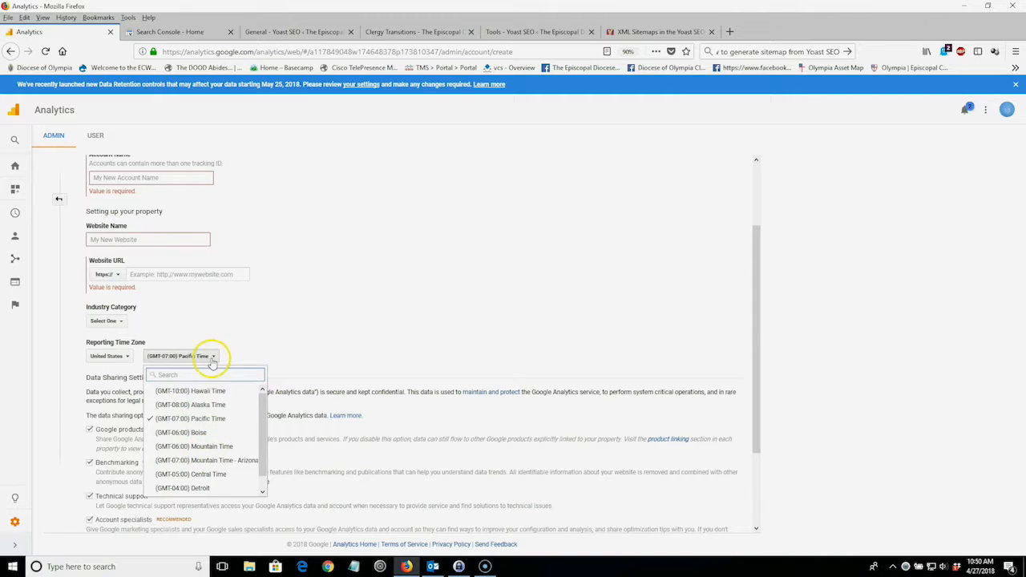
pyautogui.click(280, 330)
pyautogui.scroll(-1, 319, 340)
pyautogui.scroll(-2, 319, 340)
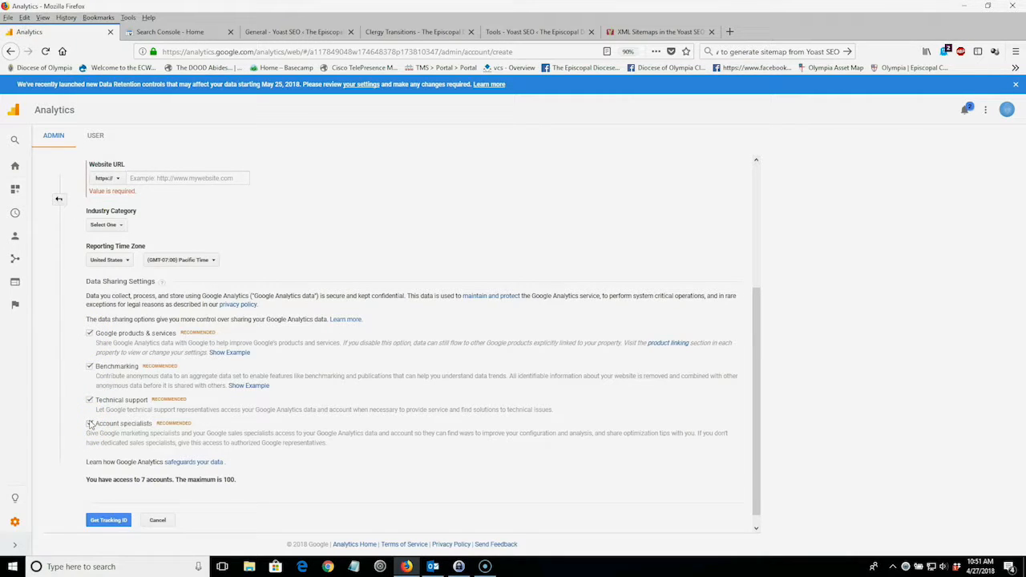
# Step: Request the tracking ID and select the full ID text on the property's tracking code page
pyautogui.click(111, 522)
pyautogui.click(105, 522)
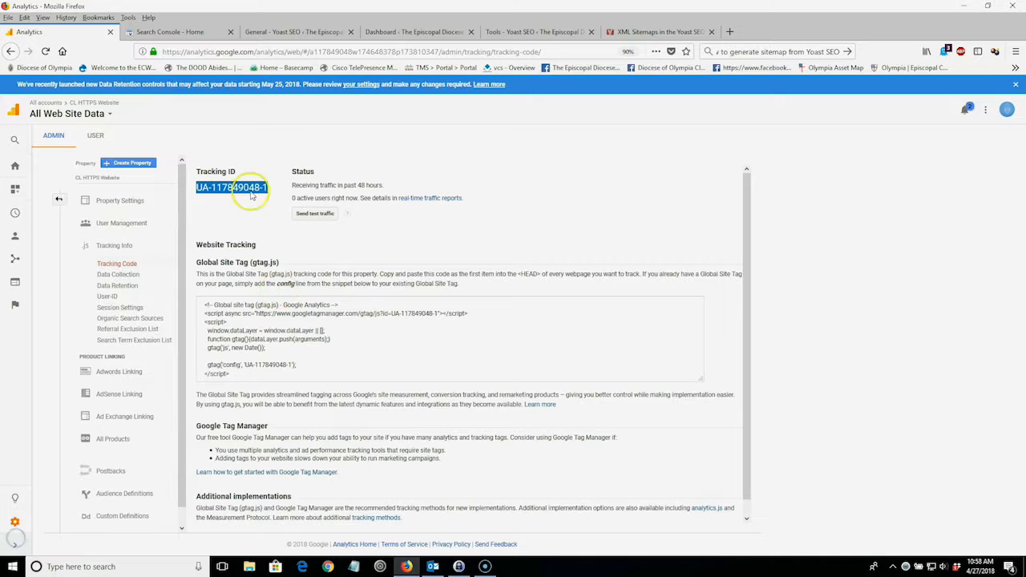
pyautogui.click(200, 188)
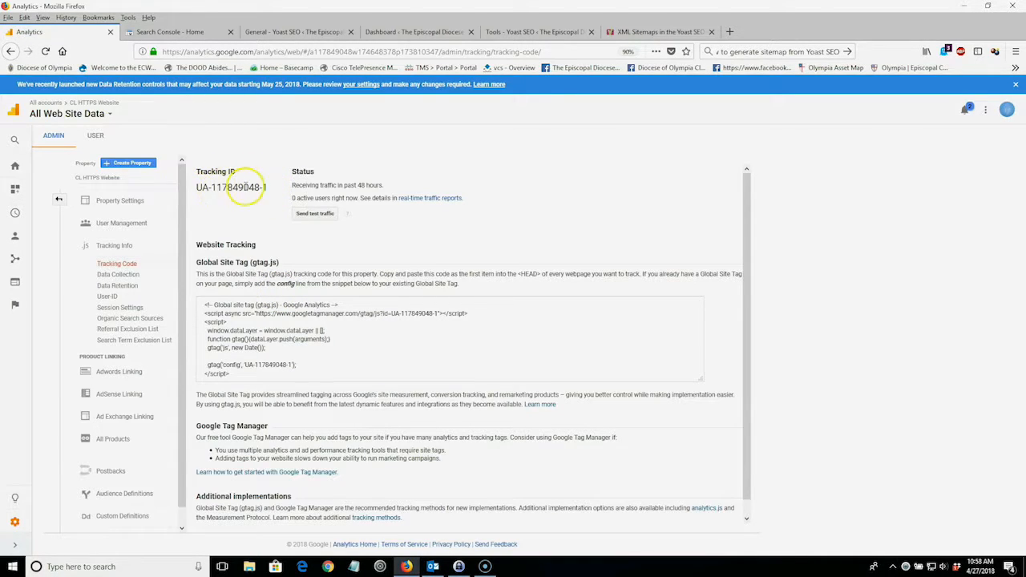
pyautogui.moveTo(271, 188); pyautogui.dragTo(199, 190)
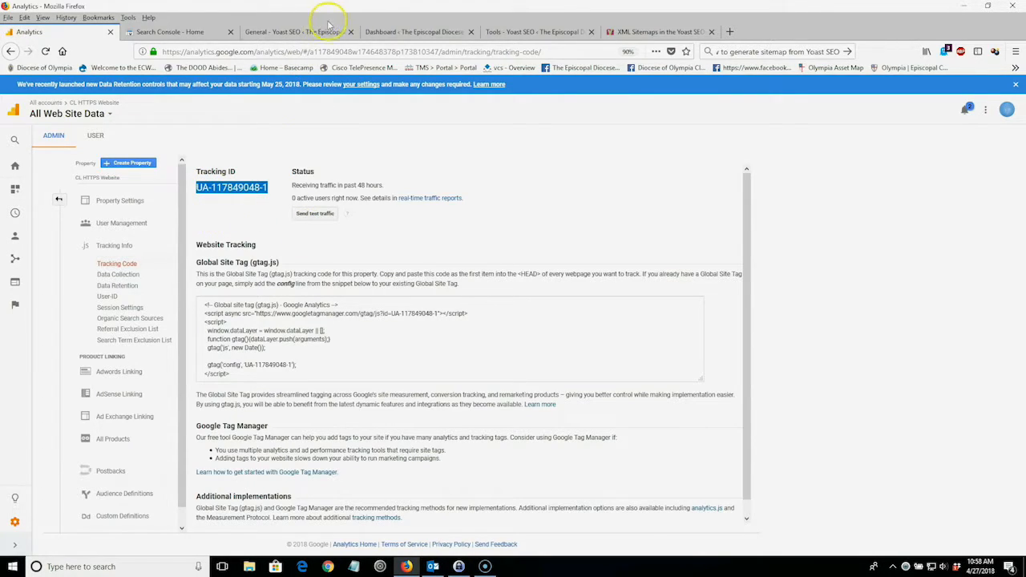
# Step: Switch to the WordPress dashboard and open the settings of the installed Google Analytics for WordPress by MonsterInsights plugin
pyautogui.click(371, 34)
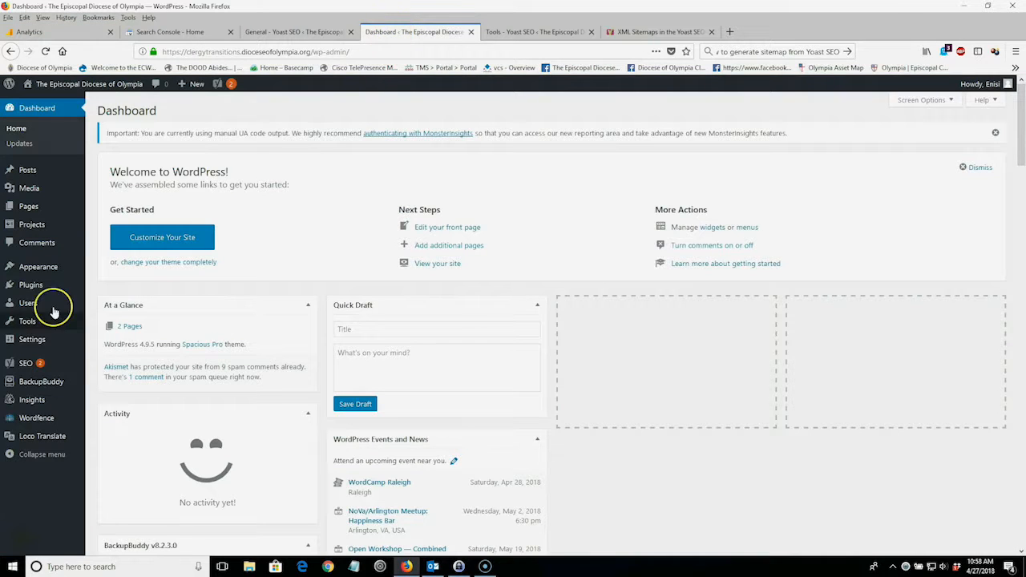
pyautogui.moveTo(77, 181)
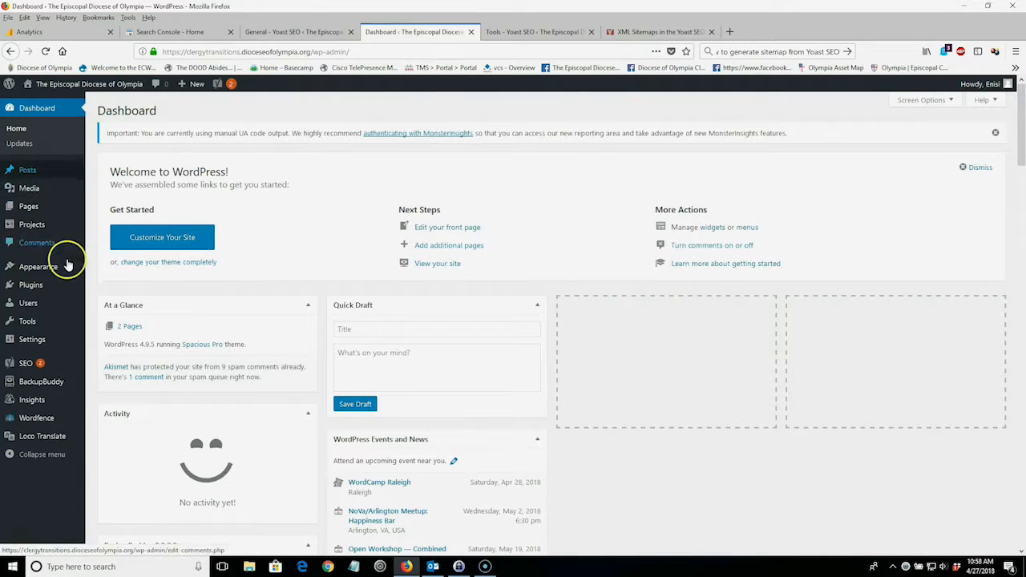
pyautogui.moveTo(57, 305)
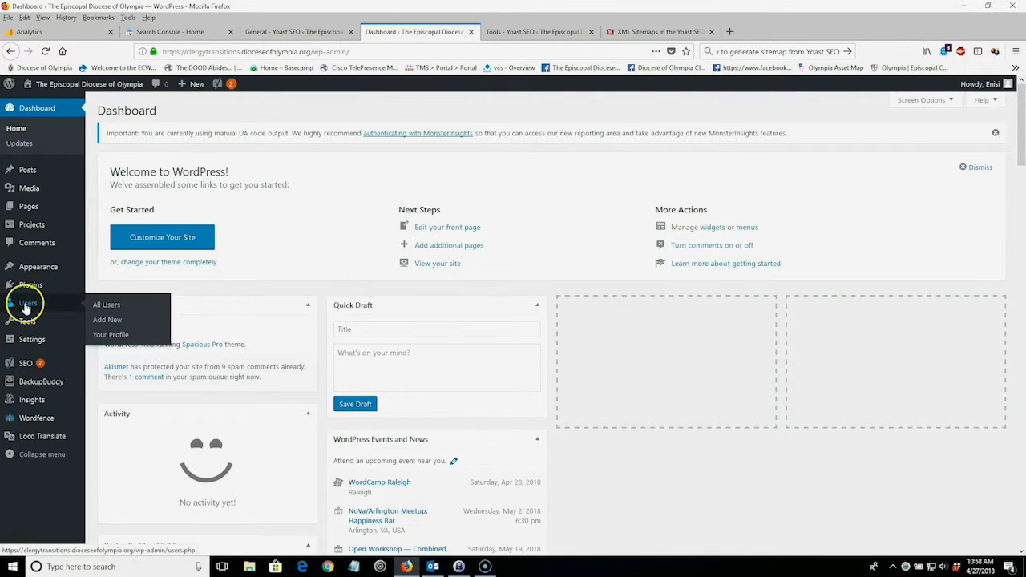
pyautogui.moveTo(32, 285)
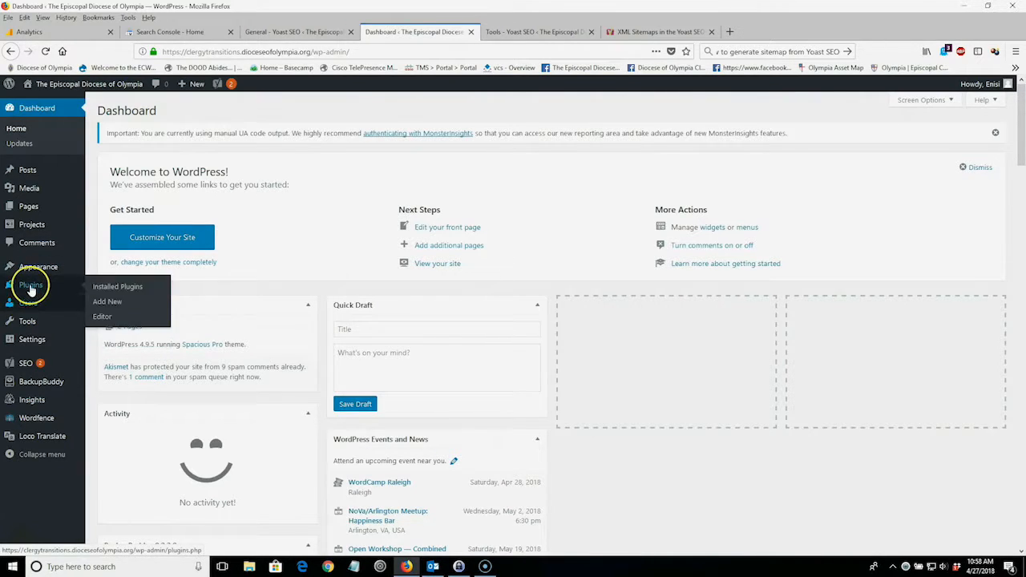
pyautogui.click(121, 288)
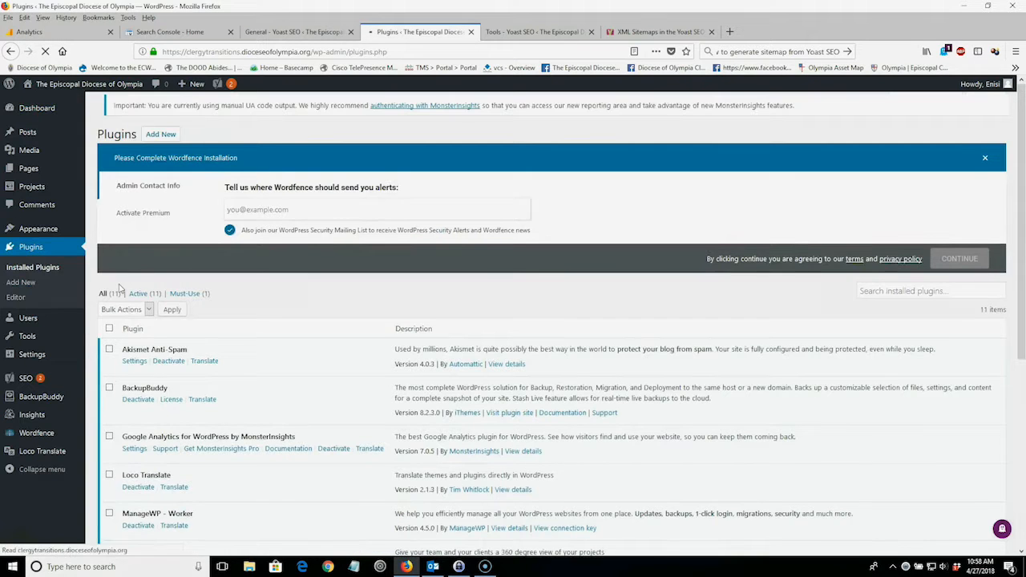
pyautogui.scroll(-3, 269, 399)
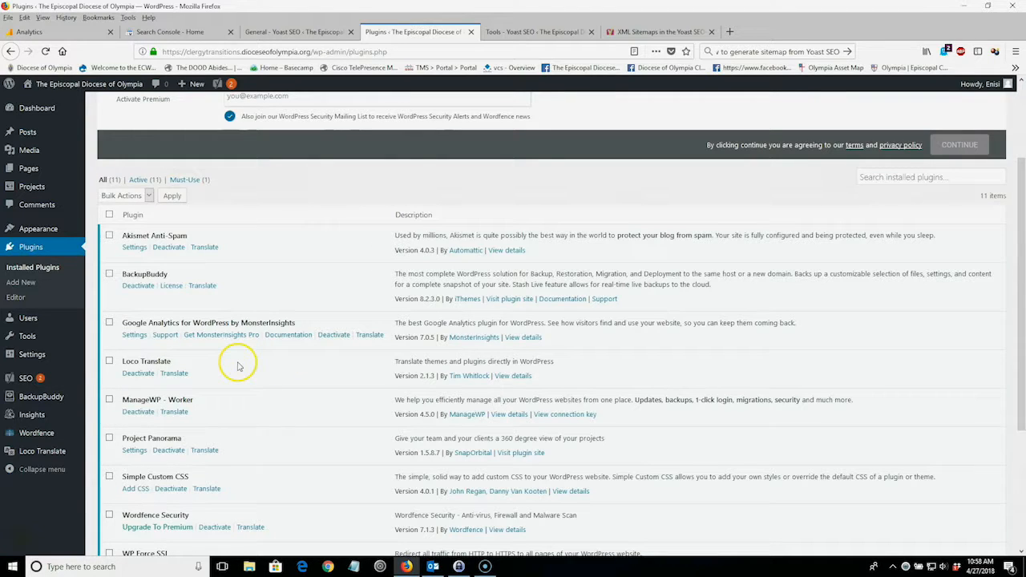
pyautogui.click(135, 338)
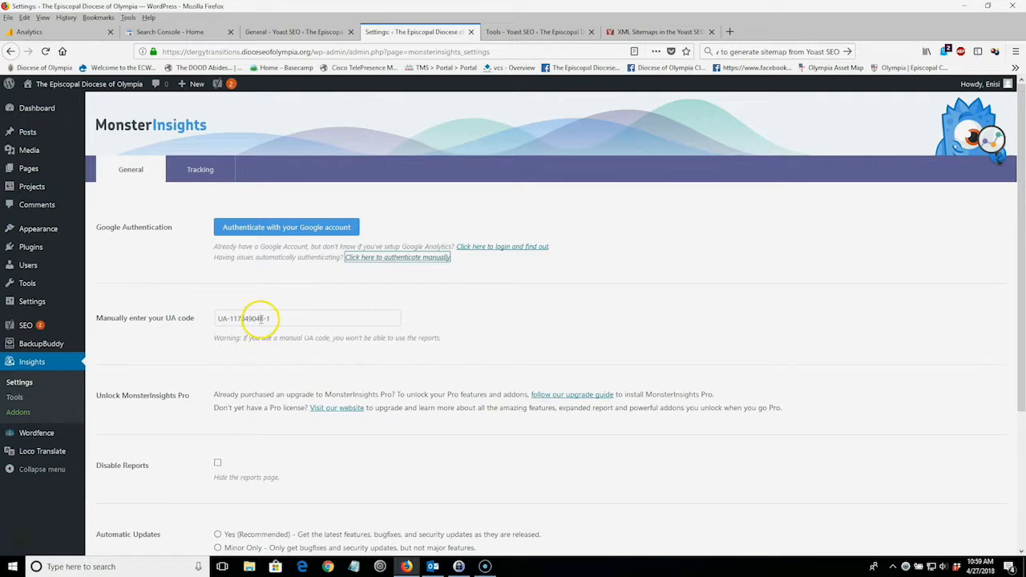
# Step: Check the MonsterInsights general settings with the manually entered UA code and save the changes
pyautogui.scroll(-2, 373, 340)
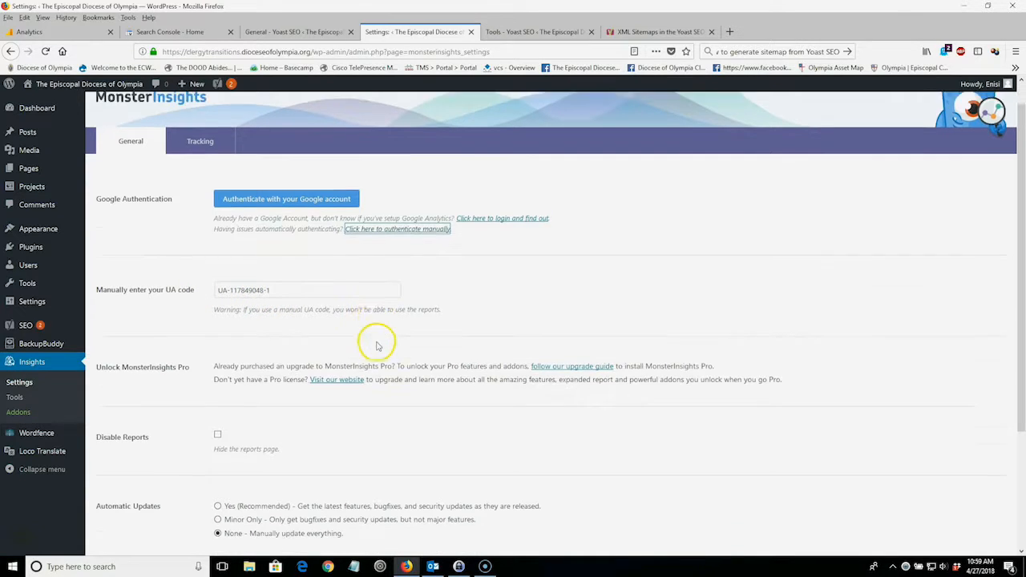
pyautogui.scroll(-3, 377, 340)
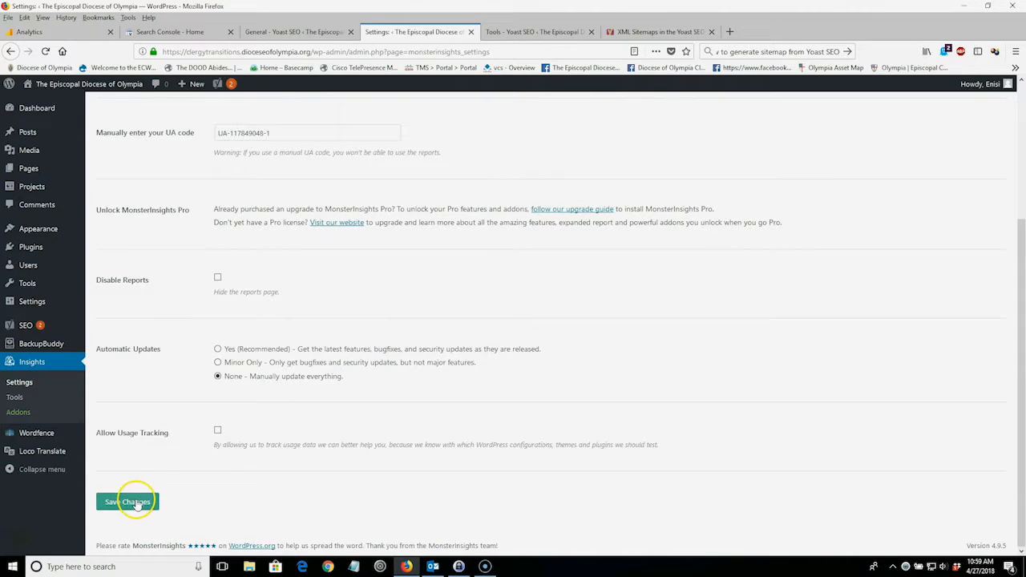
pyautogui.scroll(4, 420, 407)
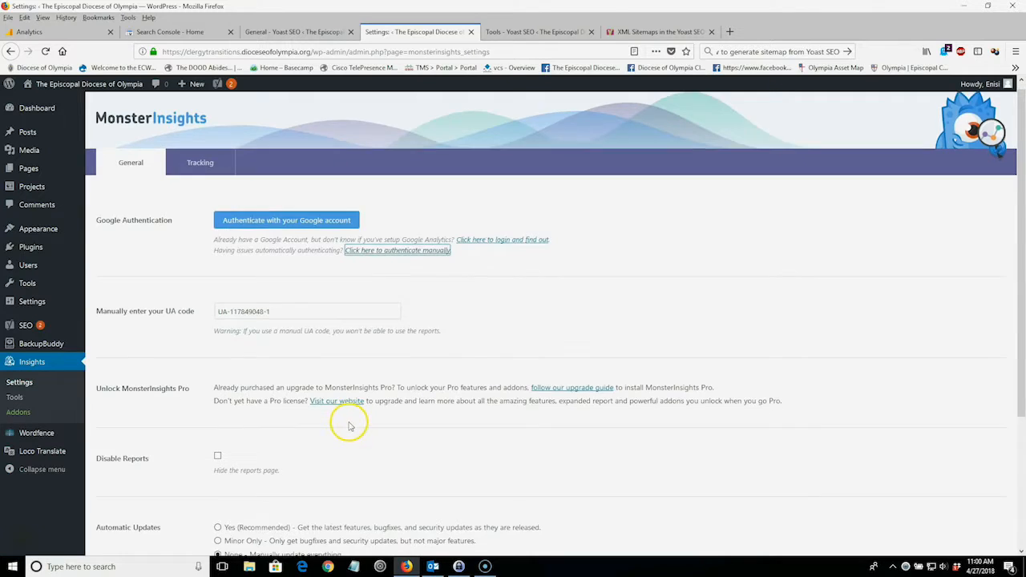
pyautogui.scroll(-3, 344, 422)
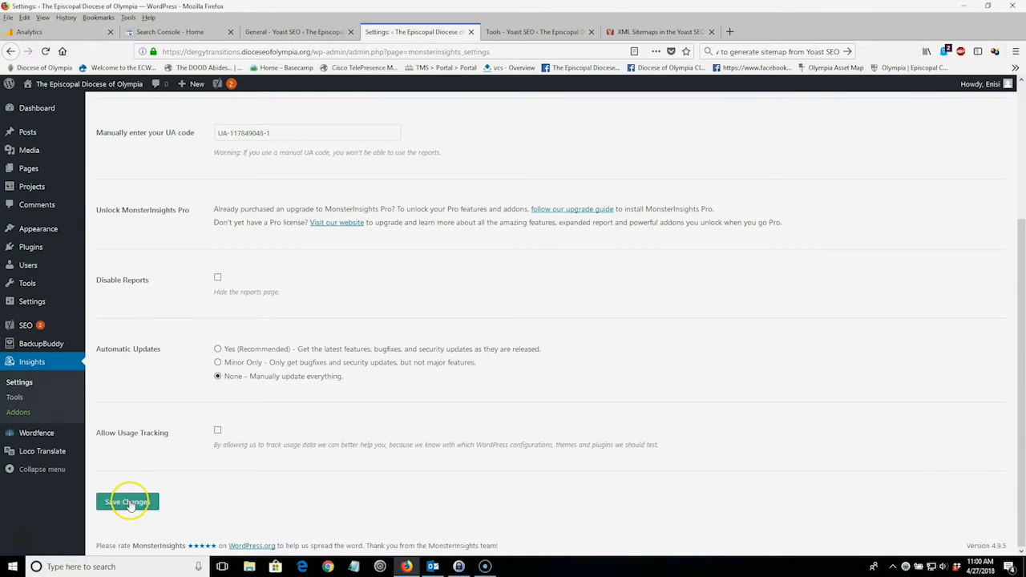
pyautogui.click(128, 502)
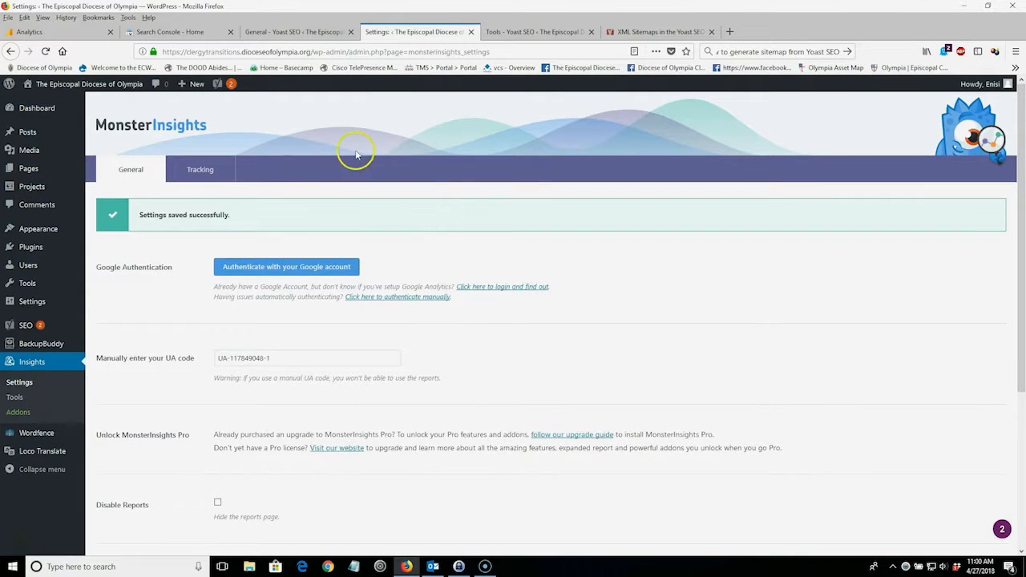
# Step: Return to Google Analytics and review the ECWW Clergy account settings, including data sharing and the data processing amendment
pyautogui.click(74, 37)
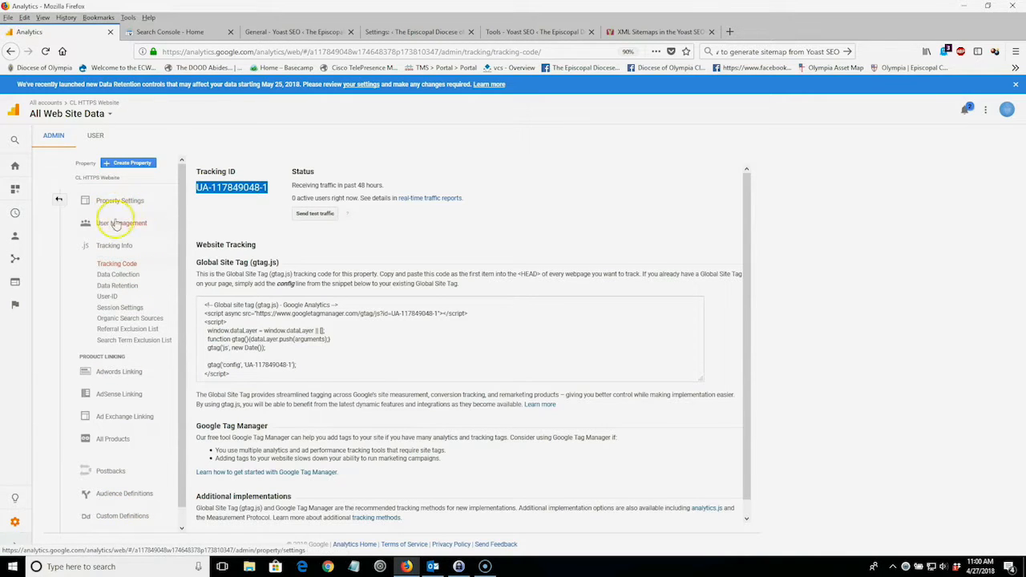
pyautogui.click(15, 522)
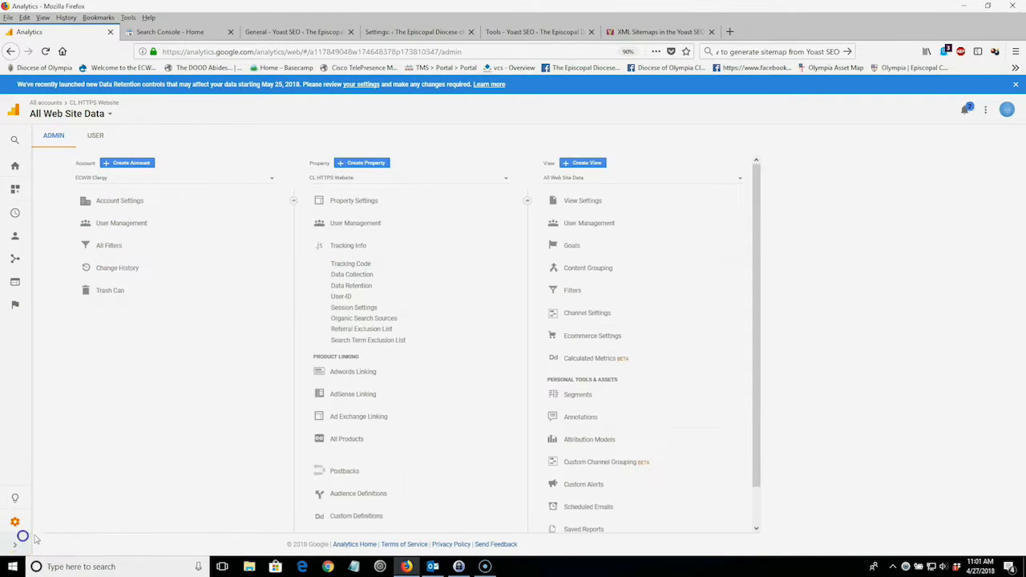
pyautogui.click(54, 524)
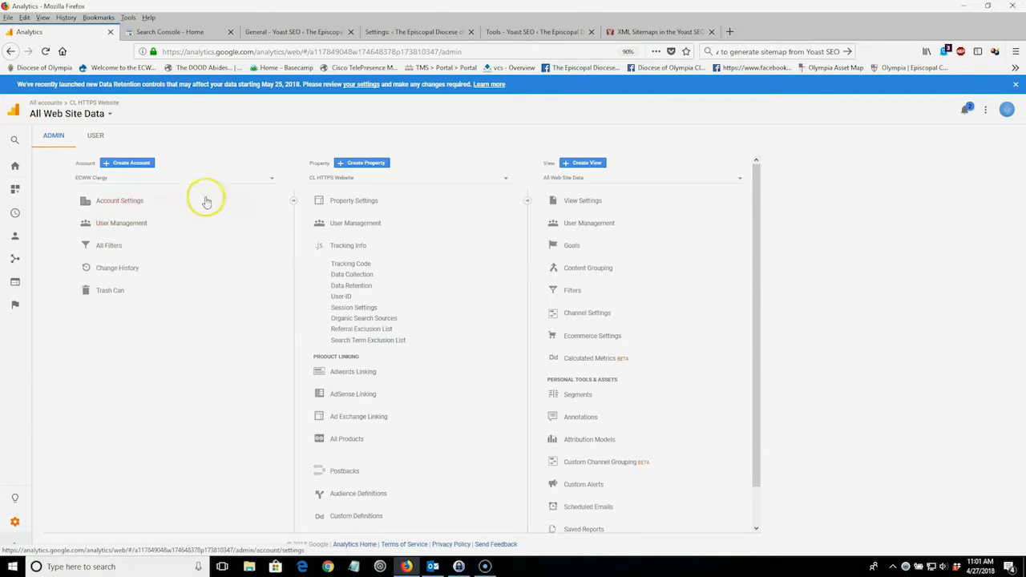
pyautogui.click(130, 206)
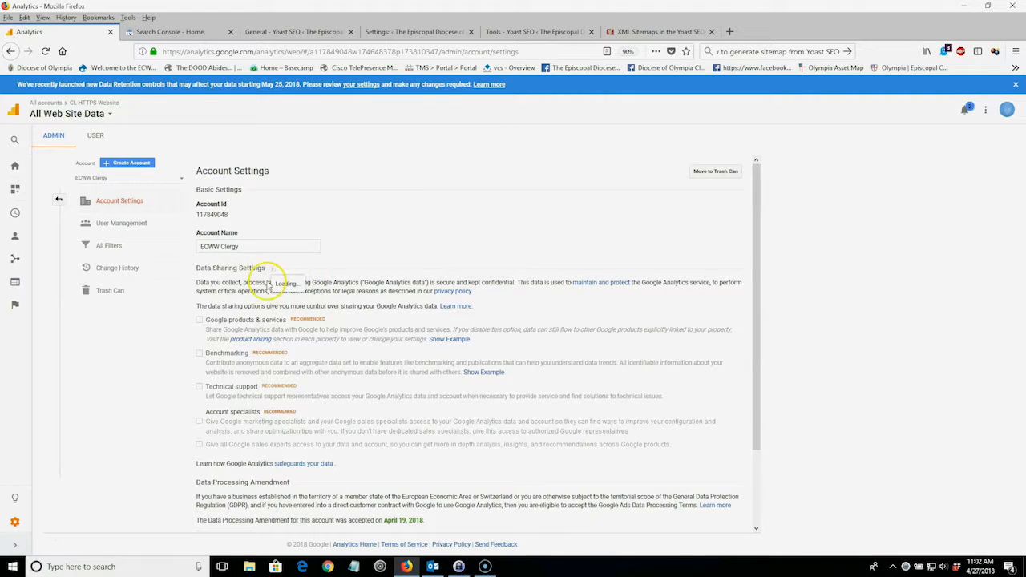
pyautogui.moveTo(272, 269)
pyautogui.scroll(-2, 319, 307)
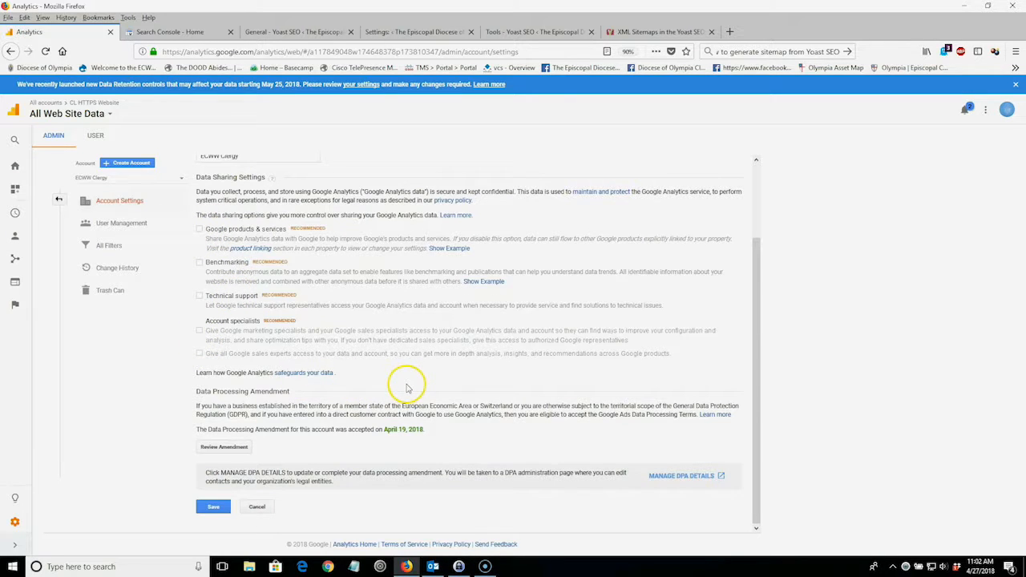
pyautogui.scroll(2, 437, 441)
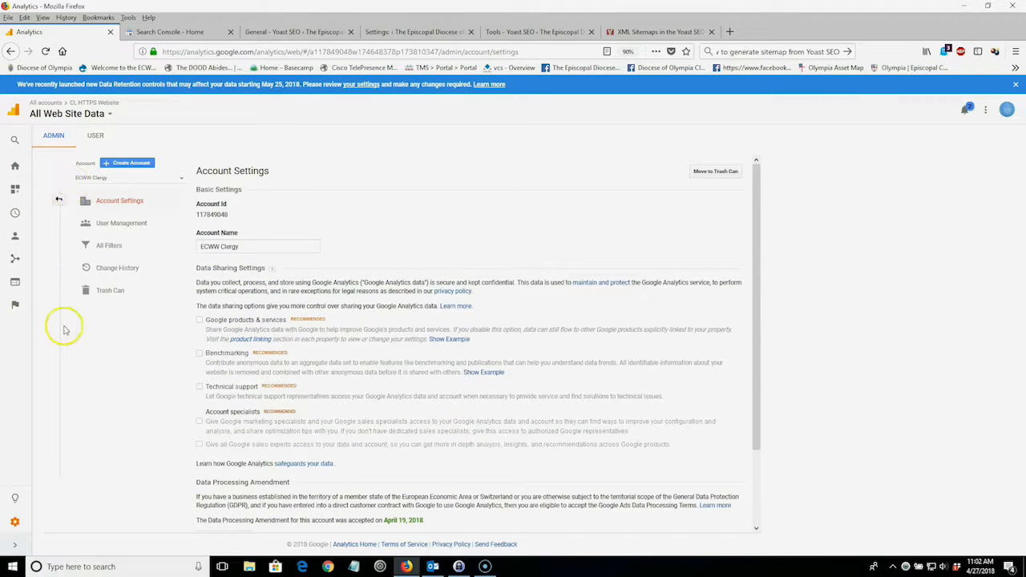
# Step: Go back to the administration overview and open the property settings of CL HTTPS Website
pyautogui.click(57, 201)
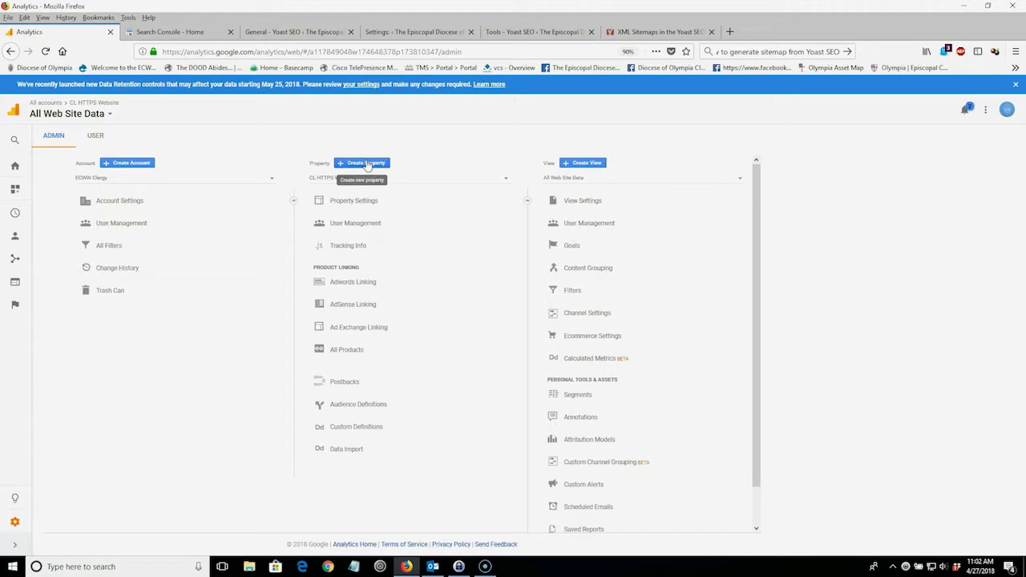
pyautogui.click(370, 206)
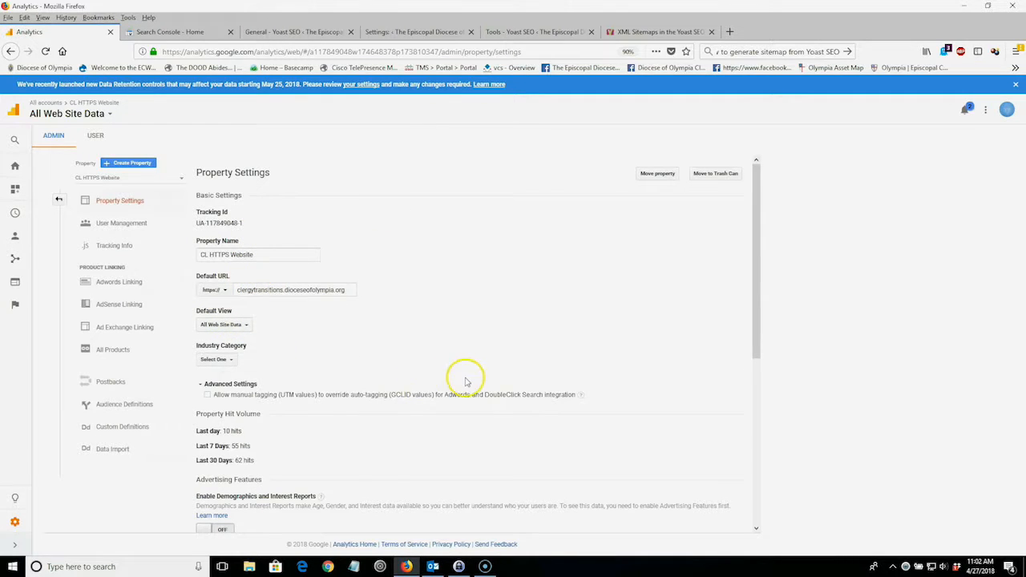
# Step: Review the remaining CL HTTPS Website property settings, including advertising features and in-page analytics, and return to the administration overview
pyautogui.scroll(-5, 463, 382)
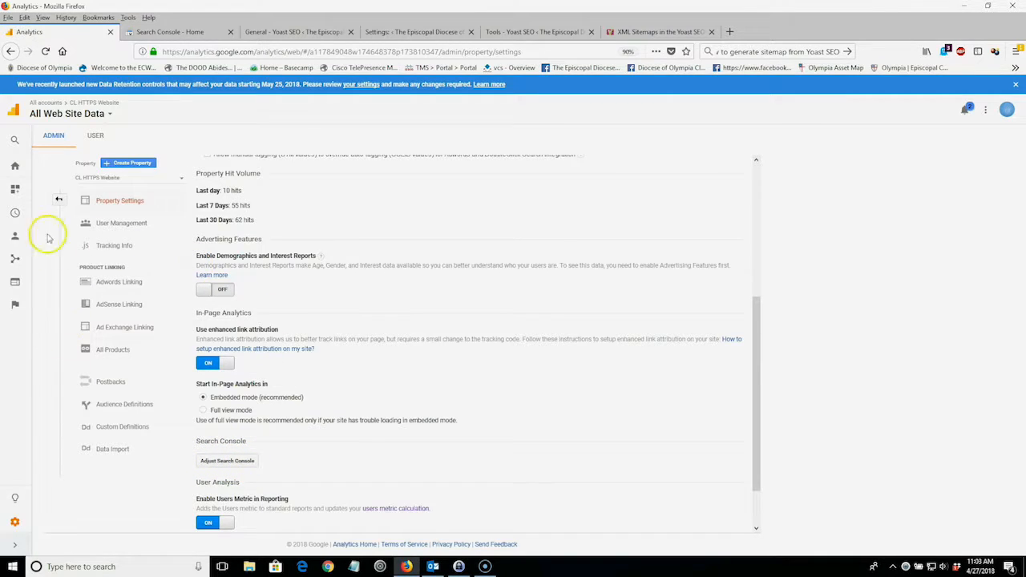
pyautogui.click(58, 200)
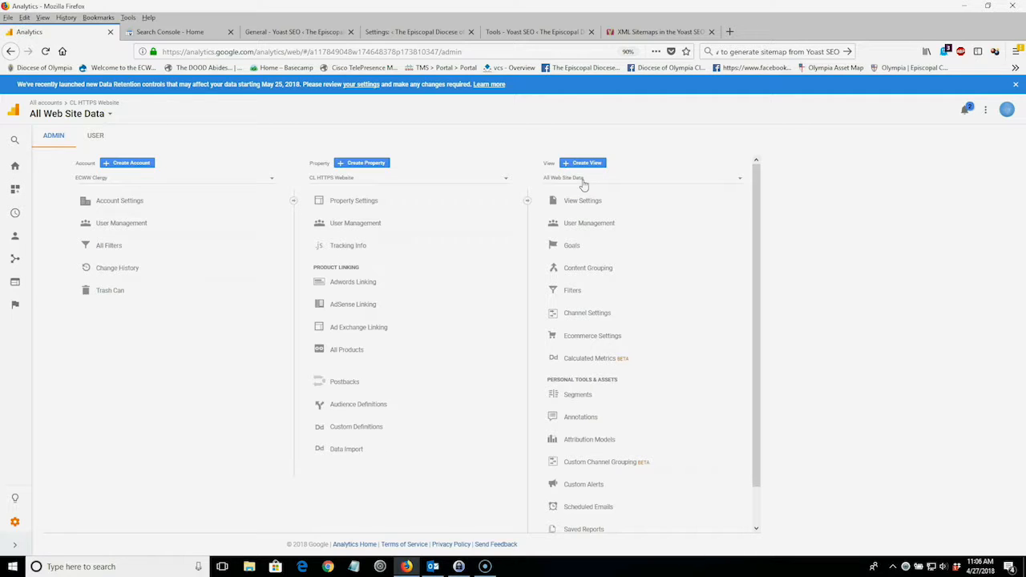
# Step: Start a new filter for the All Web Site Data view and name it "Exclude D-House"
pyautogui.click(572, 290)
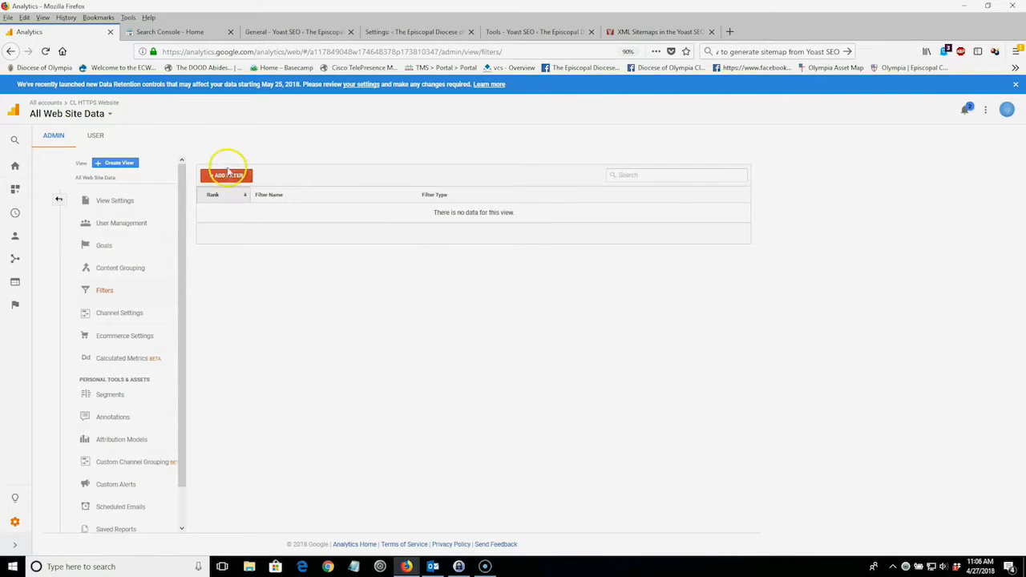
pyautogui.click(230, 177)
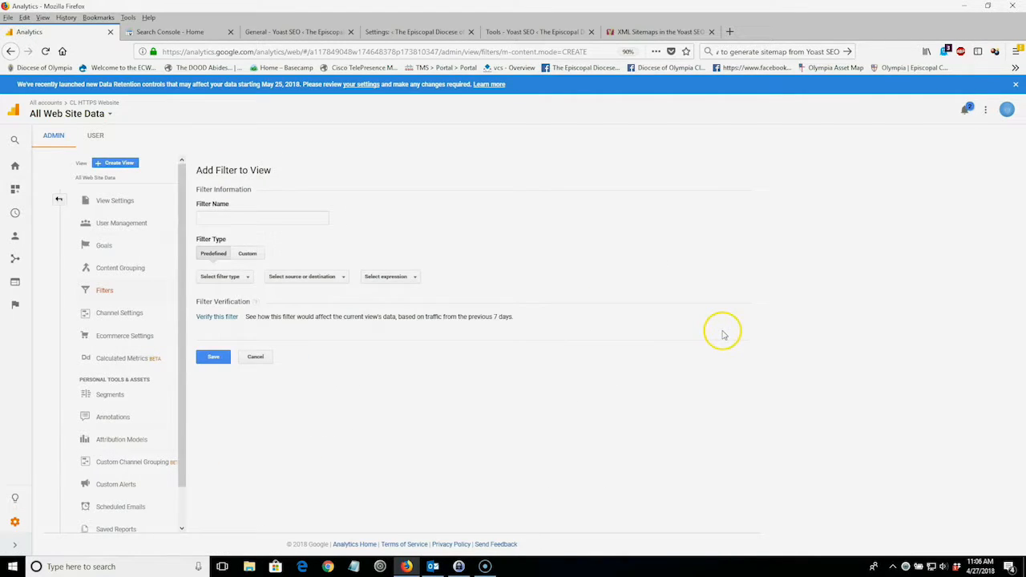
pyautogui.click(310, 219)
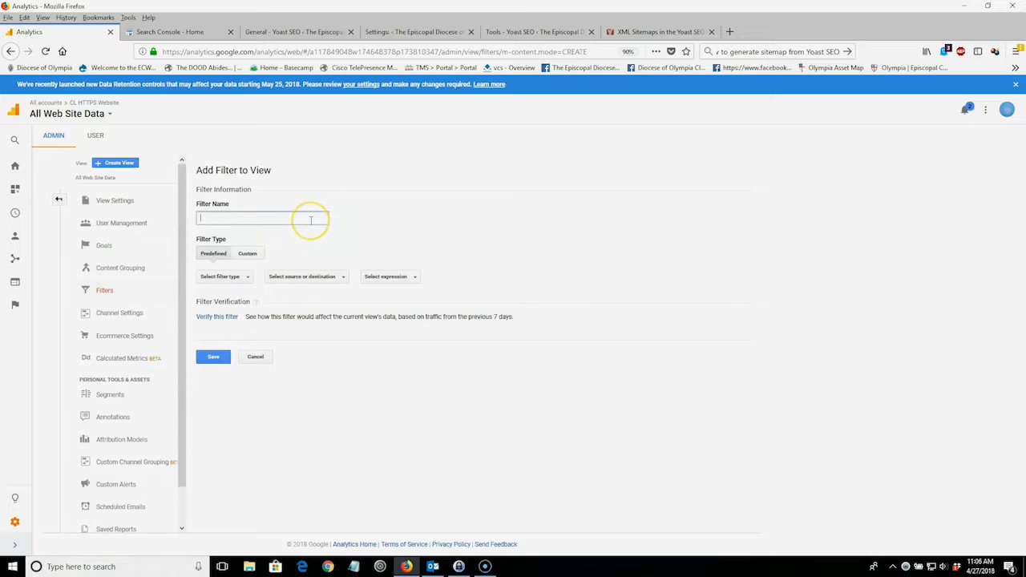
pyautogui.write('Exclude D-House')
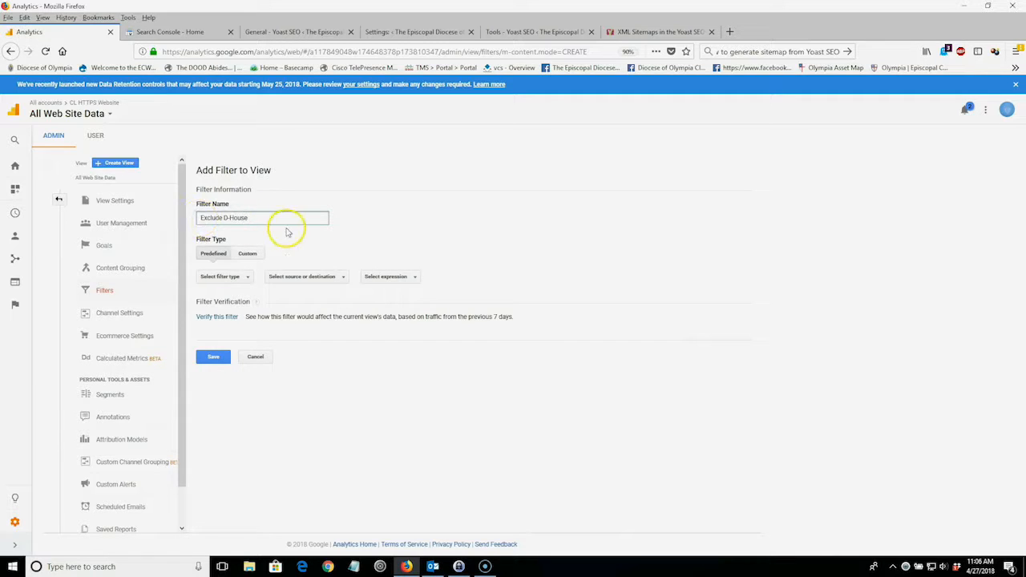
# Step: Set the predefined filter to exclude traffic from the IP addresses
pyautogui.click(248, 278)
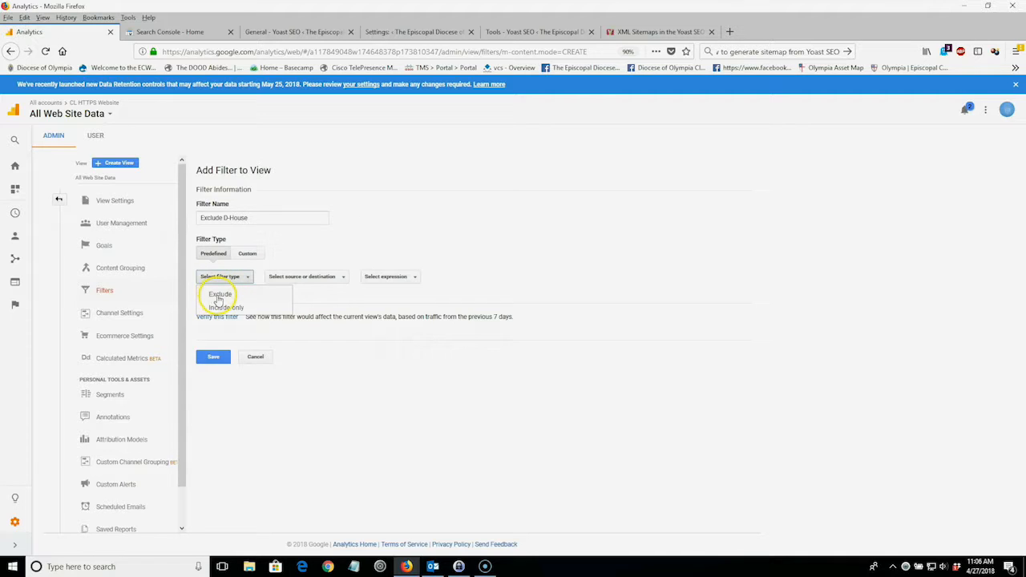
pyautogui.click(219, 296)
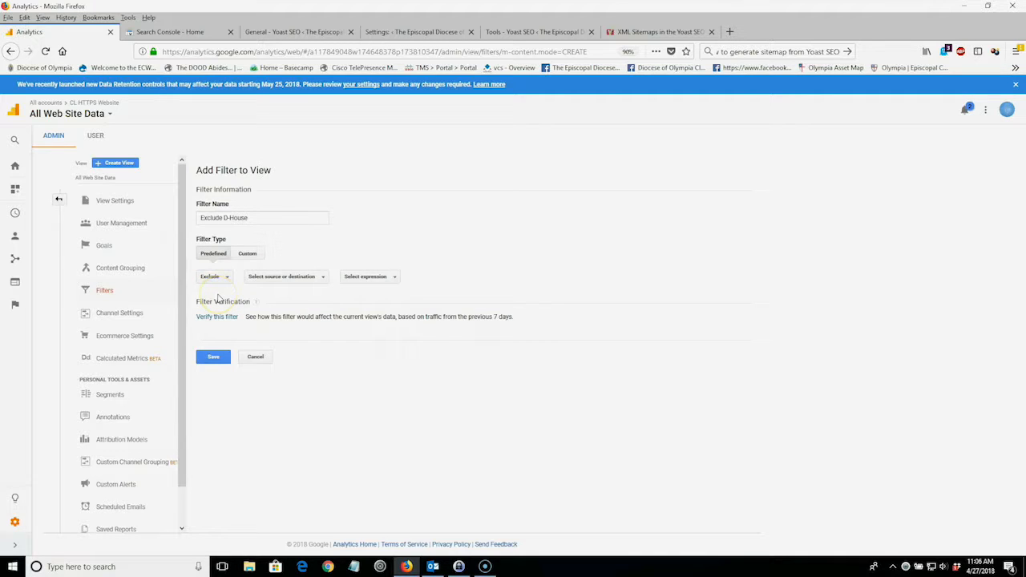
pyautogui.click(320, 279)
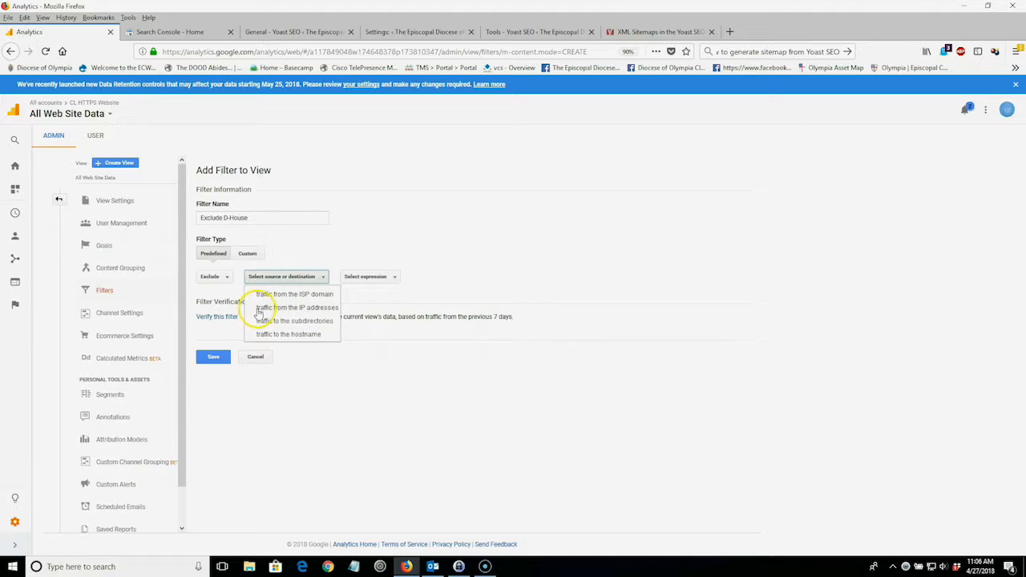
pyautogui.click(317, 310)
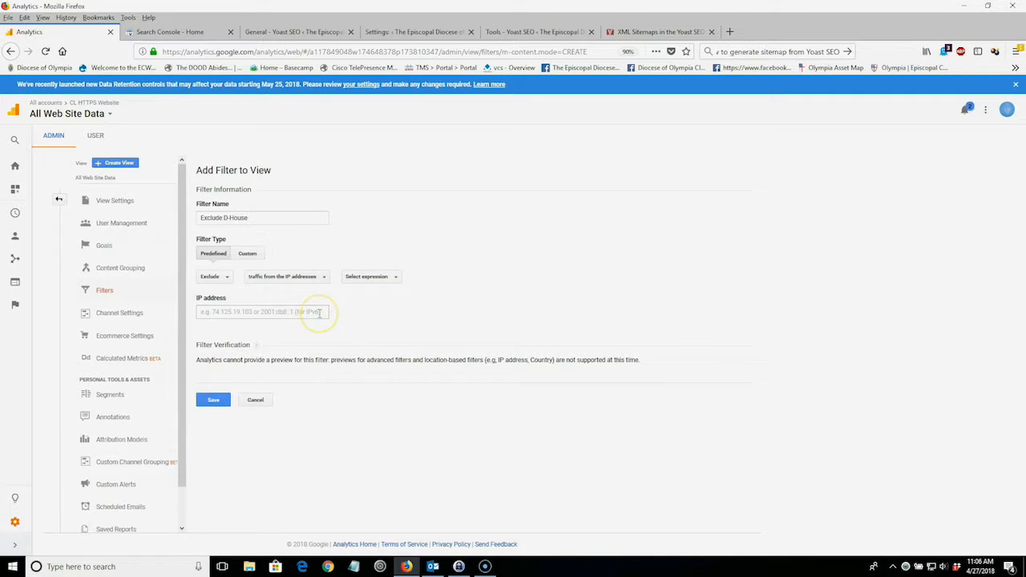
# Step: Search for "what is my ip" in a new browser tab and open the whatismyipaddress.com result
pyautogui.click(730, 32)
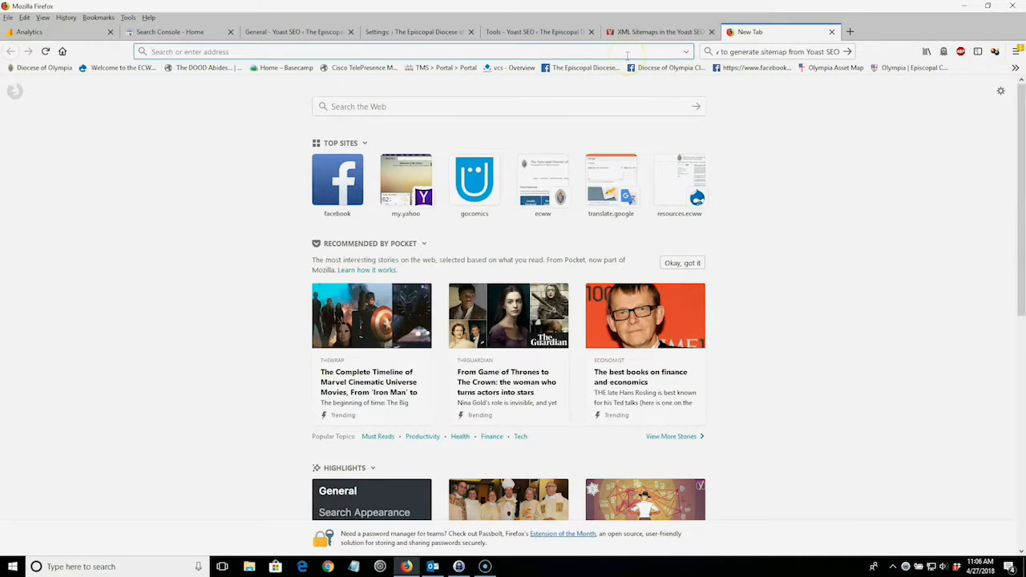
pyautogui.write('what')
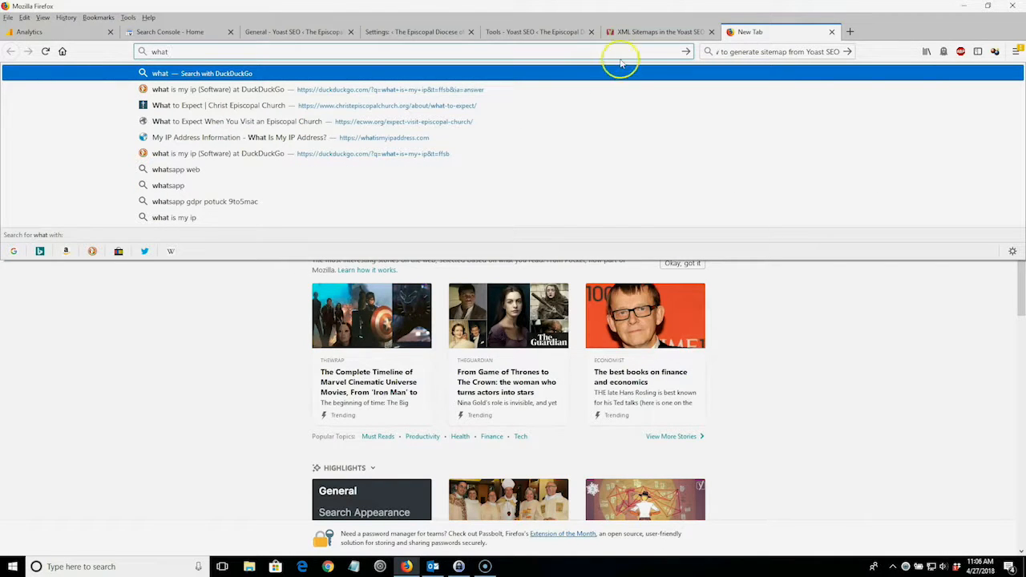
pyautogui.click(212, 89)
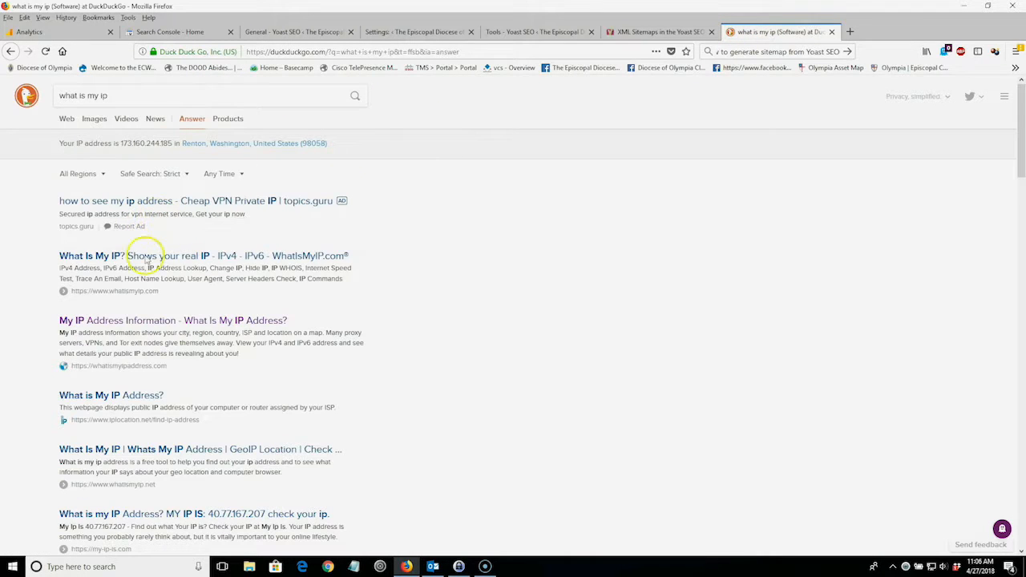
pyautogui.click(164, 322)
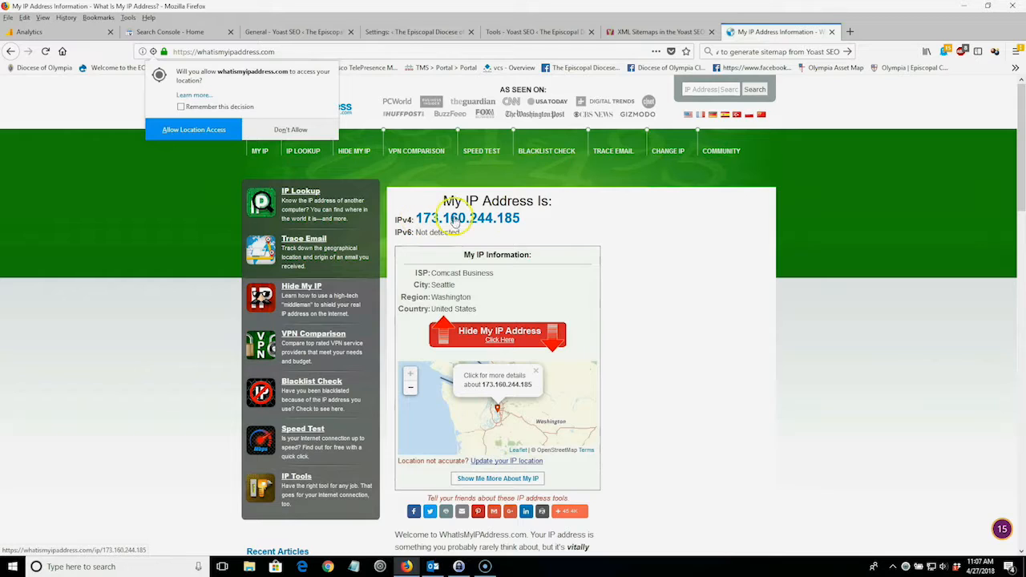
# Step: Copy the IPv4 address from the page into the IP address field of the Exclude D-House filter
pyautogui.moveTo(522, 220); pyautogui.dragTo(419, 223)
pyautogui.hotkey('ctrl', 'c')
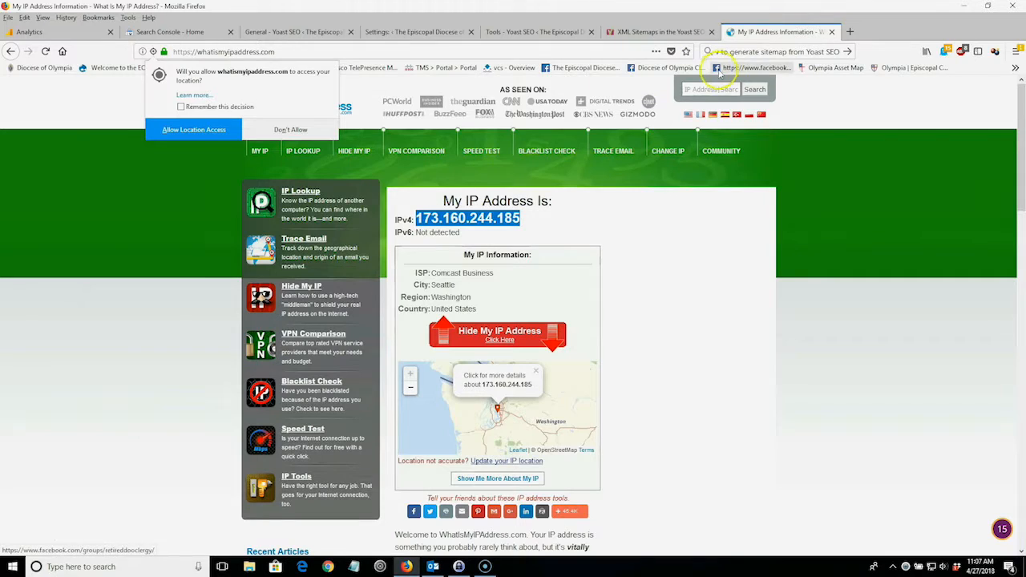
pyautogui.click(65, 32)
pyautogui.click(240, 312)
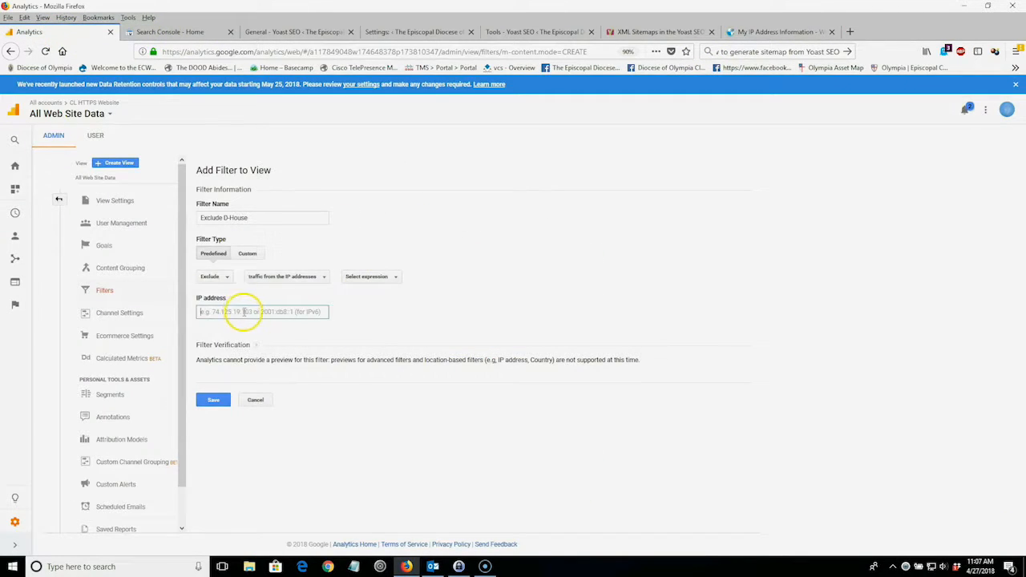
pyautogui.hotkey('ctrl', 'v')
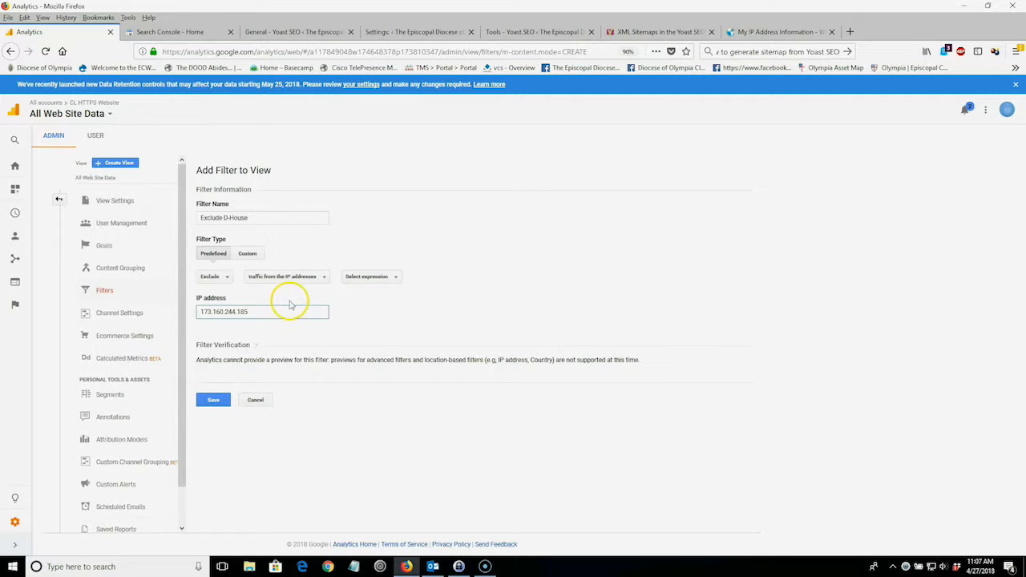
# Step: Set the filter expression to "that begin with" and save the Exclude D-House filter
pyautogui.click(215, 403)
pyautogui.click(396, 278)
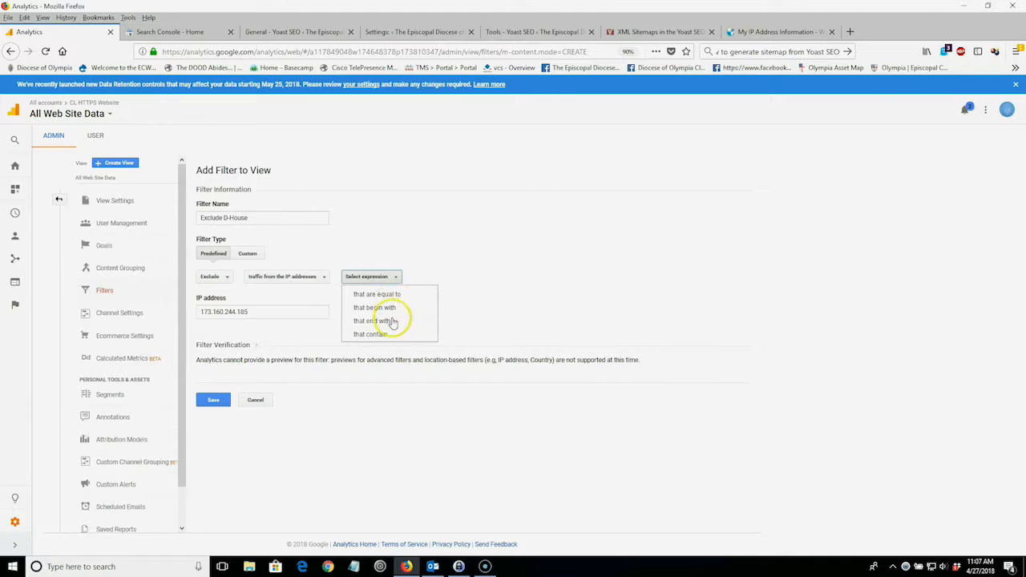
pyautogui.click(384, 309)
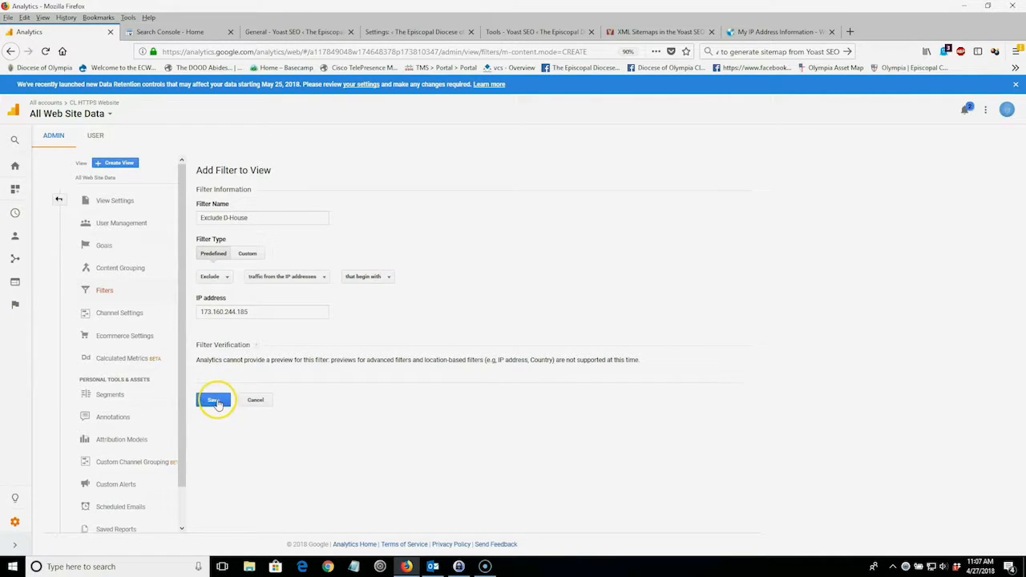
pyautogui.click(216, 402)
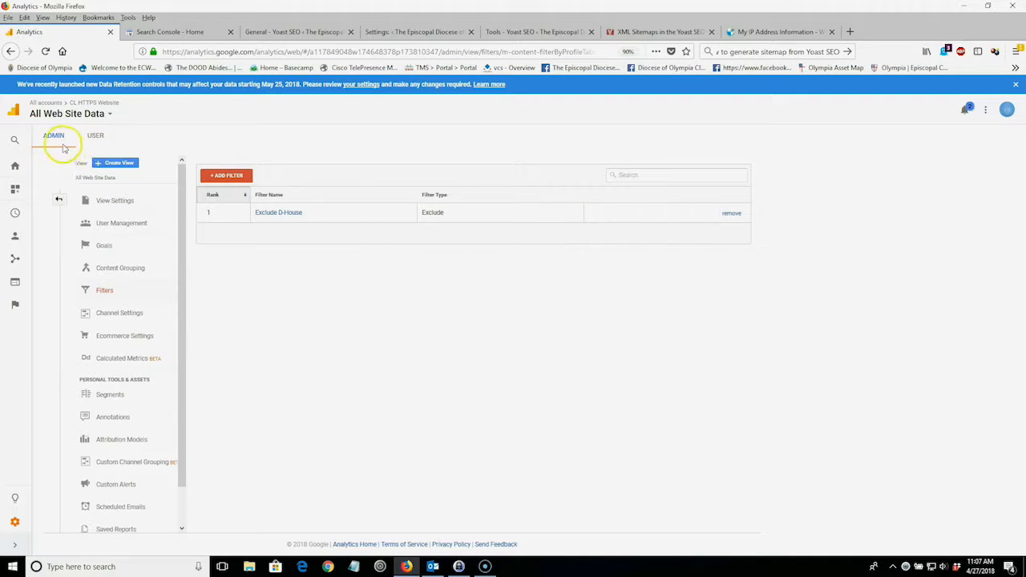
# Step: Return to the administration overview and check the list of views available for CL HTTPS Website
pyautogui.click(60, 200)
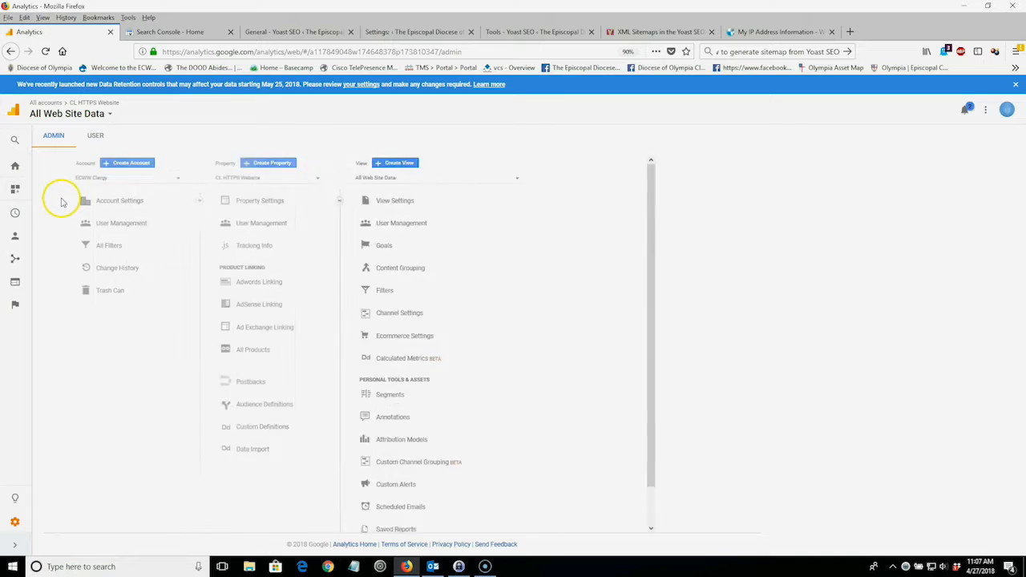
pyautogui.click(737, 179)
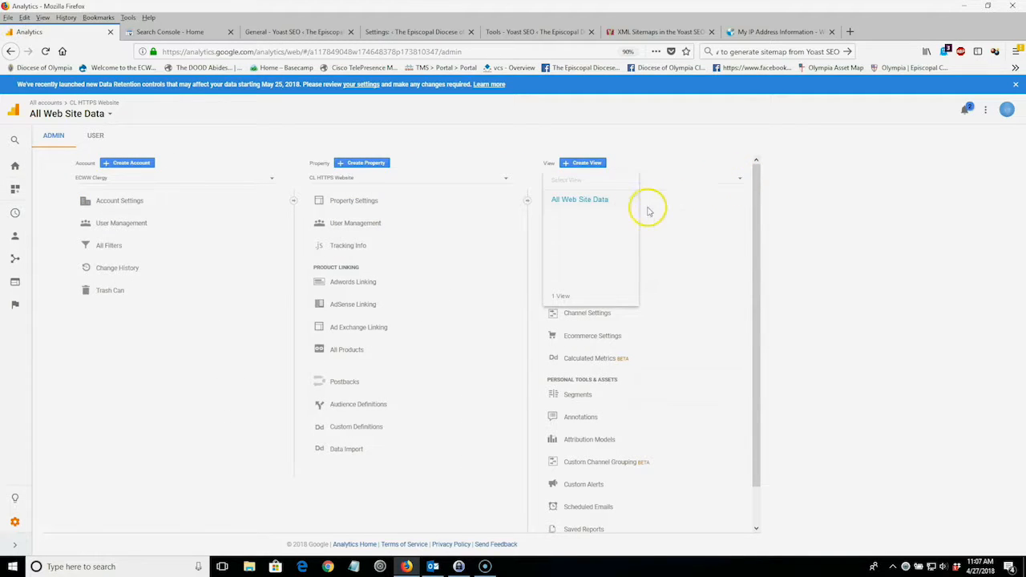
pyautogui.click(741, 179)
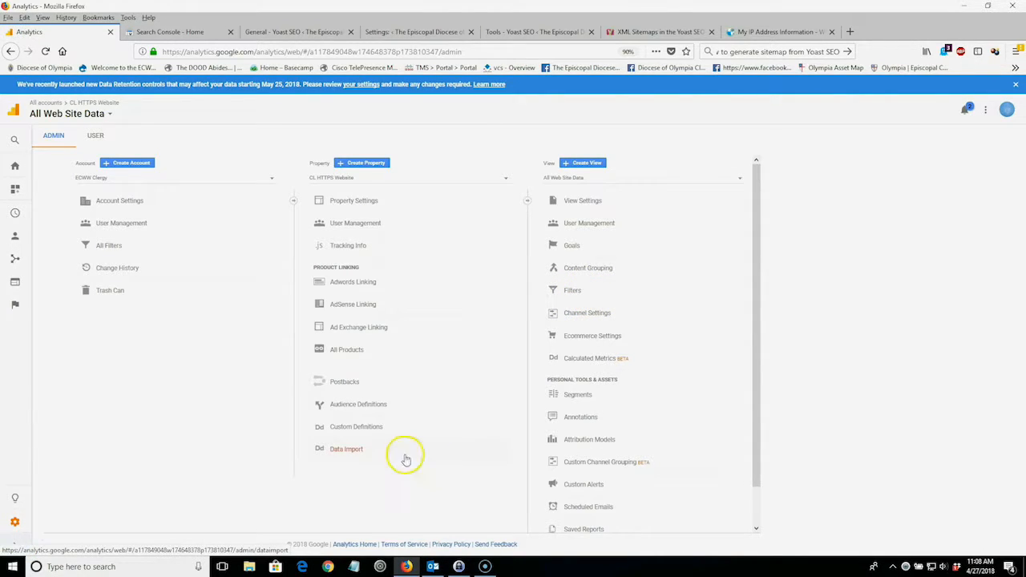
# Step: Open the view settings of All Web Site Data and turn on Site search Tracking
pyautogui.click(592, 202)
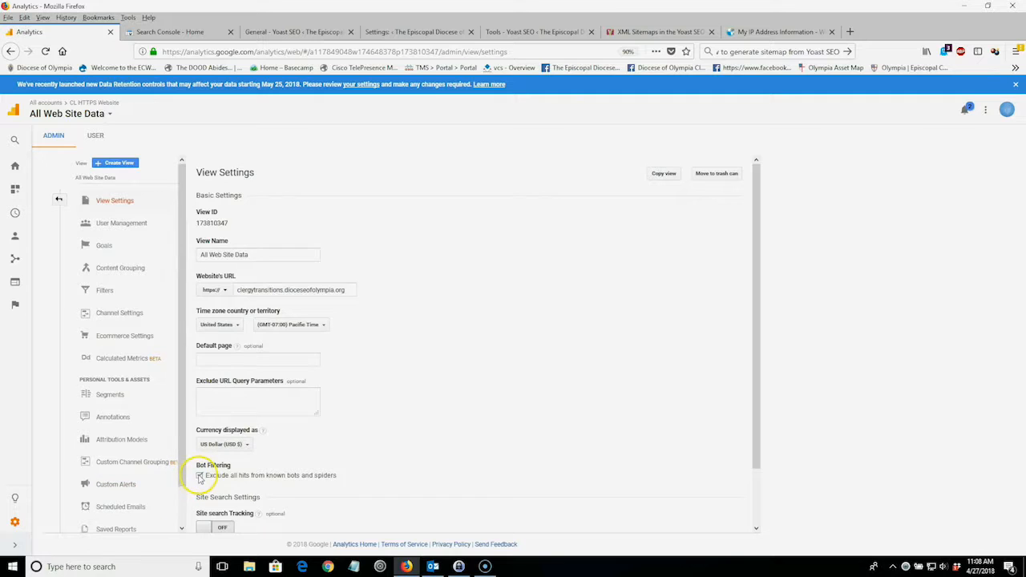
pyautogui.scroll(-2, 385, 458)
pyautogui.click(215, 507)
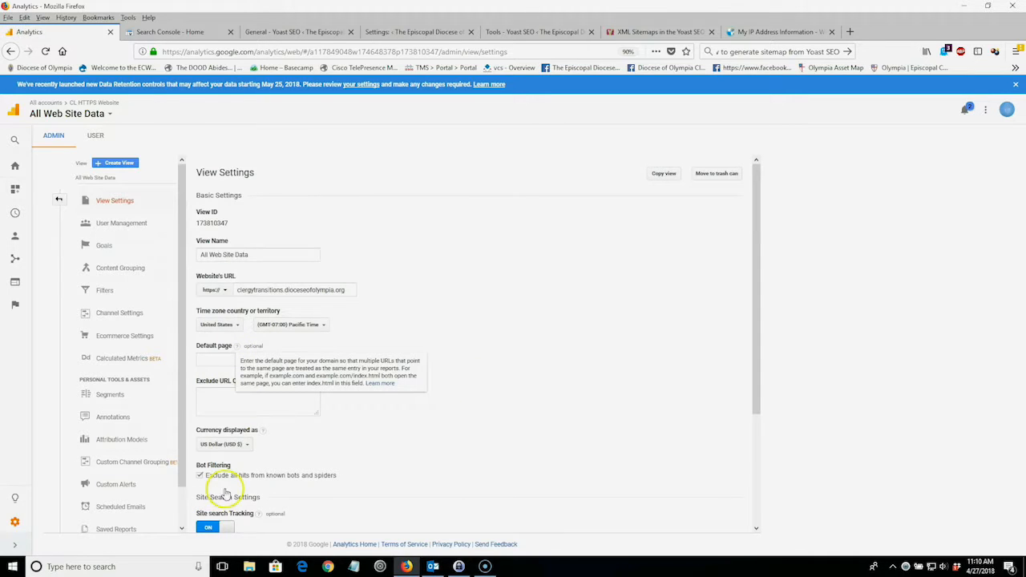
pyautogui.click(216, 528)
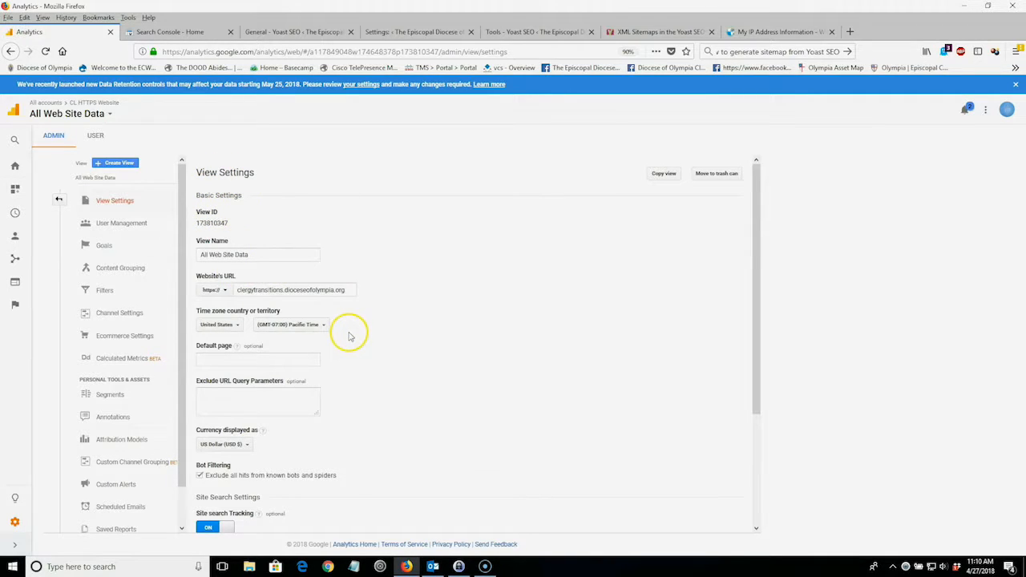
# Step: Set the site search query parameter to "s" and save the view settings
pyautogui.scroll(-3, 316, 423)
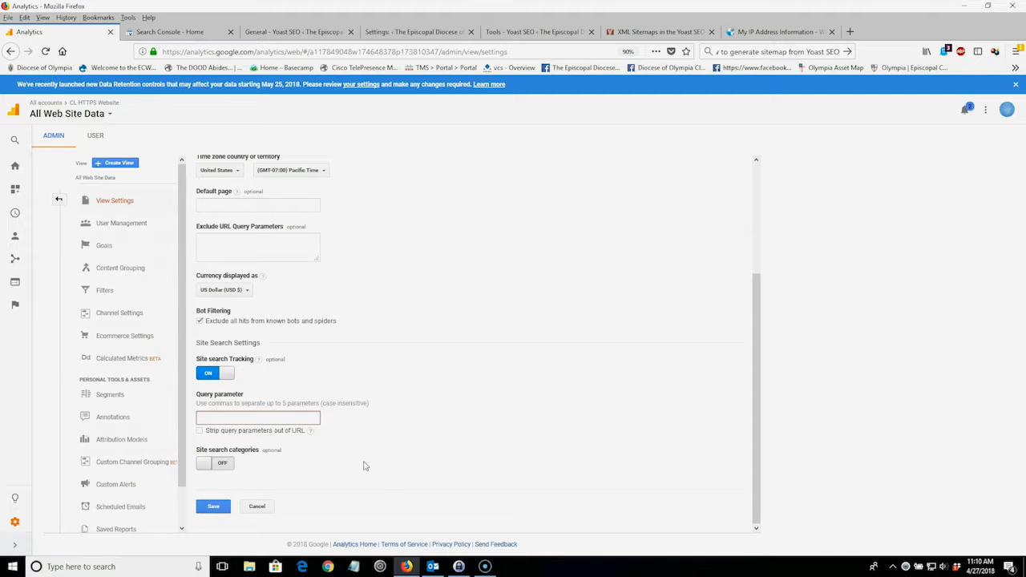
pyautogui.write('s')
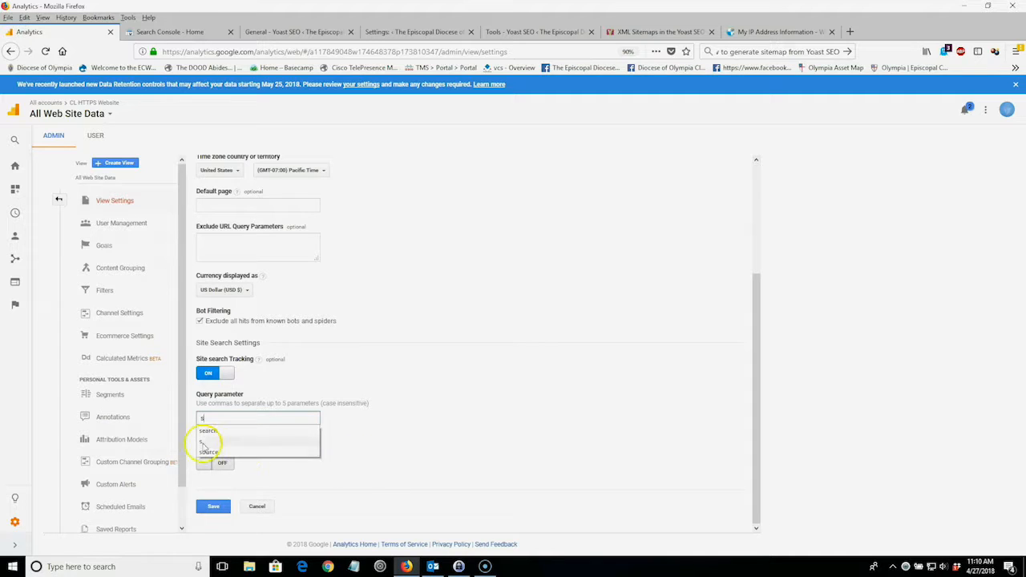
pyautogui.click(437, 465)
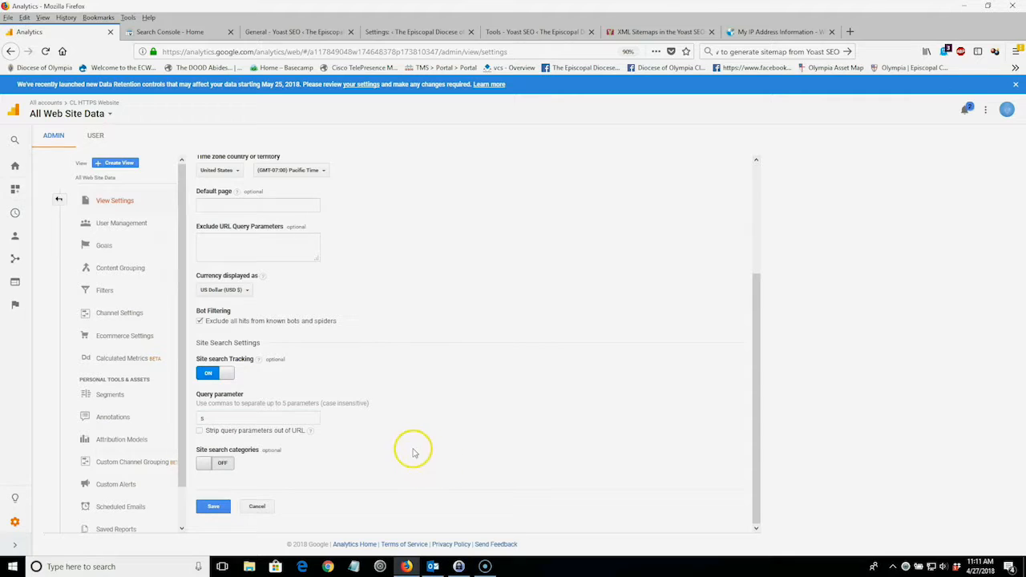
pyautogui.click(213, 508)
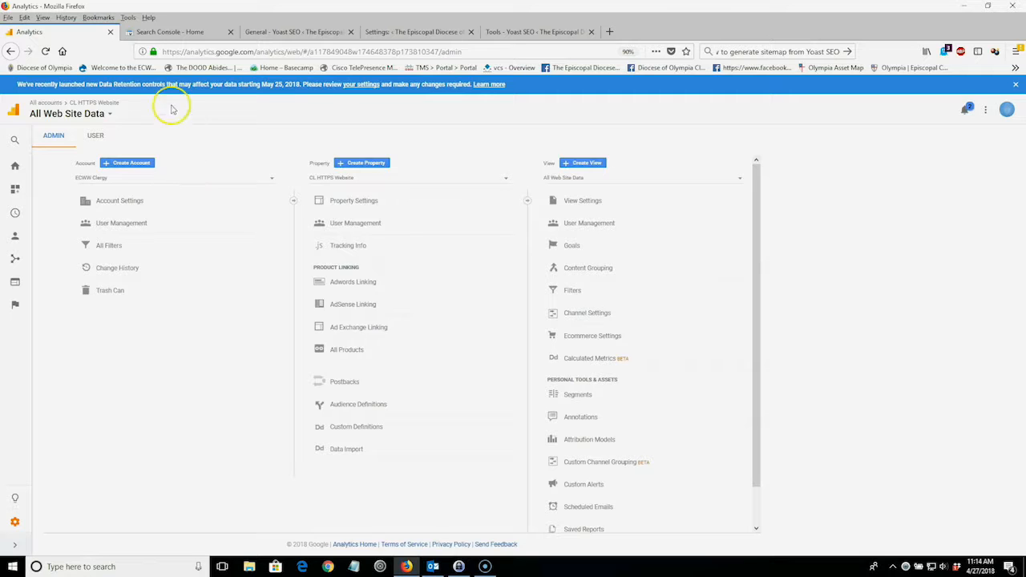
# Step: Switch to Search Console and check the management options of the clergytransitions.dioceseofolympia.org property
pyautogui.click(177, 34)
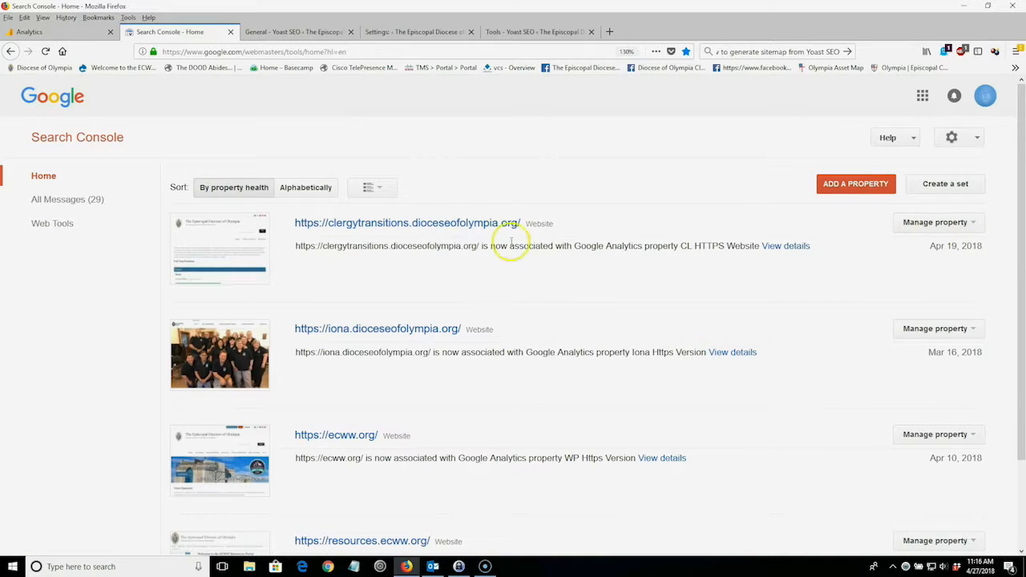
pyautogui.click(958, 225)
pyautogui.click(958, 227)
pyautogui.click(956, 226)
pyautogui.click(947, 249)
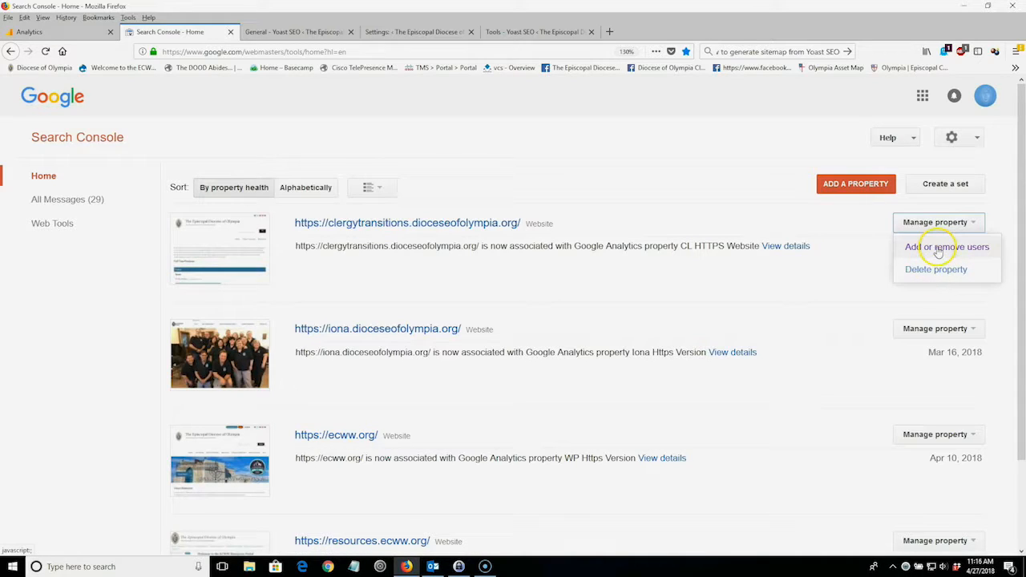
# Step: Open the clergytransitions.dioceseofolympia.org property and view its verification details
pyautogui.click(953, 138)
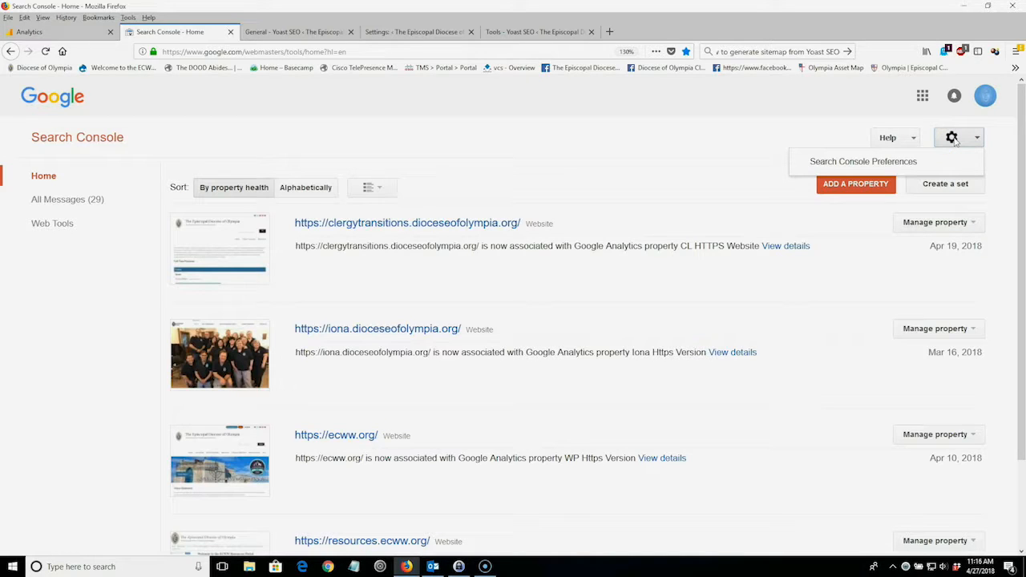
pyautogui.click(481, 223)
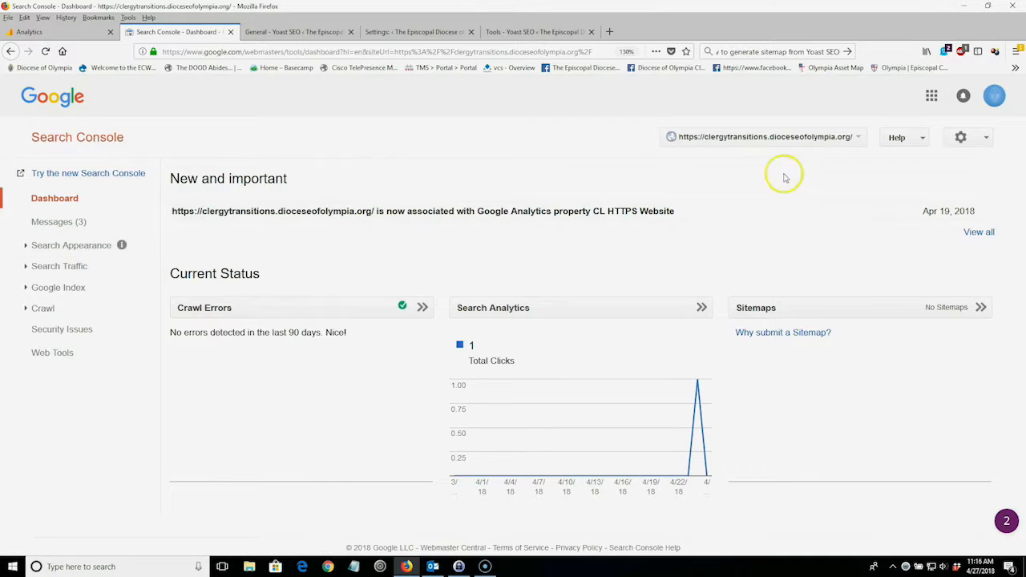
pyautogui.click(976, 139)
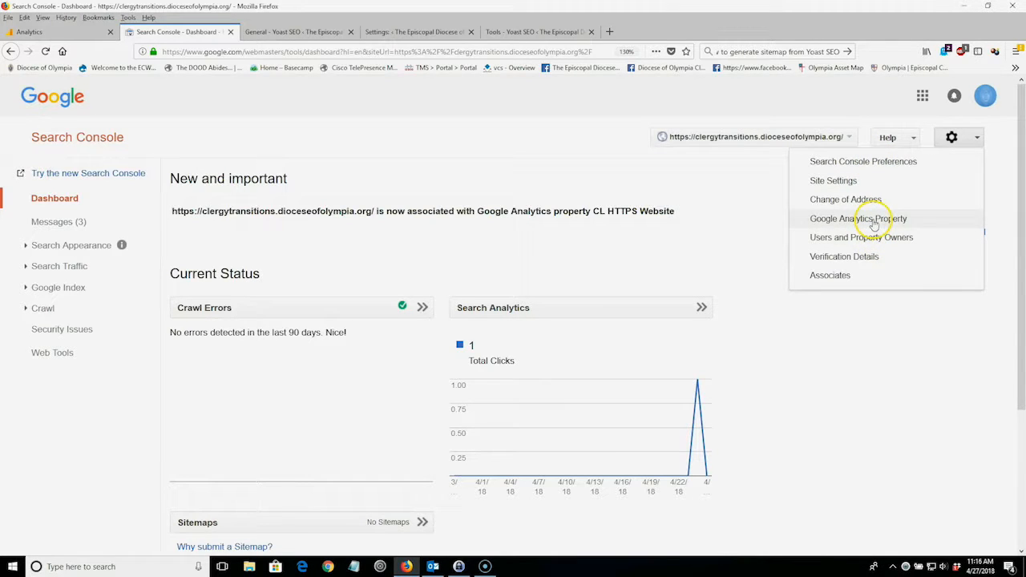
pyautogui.click(869, 258)
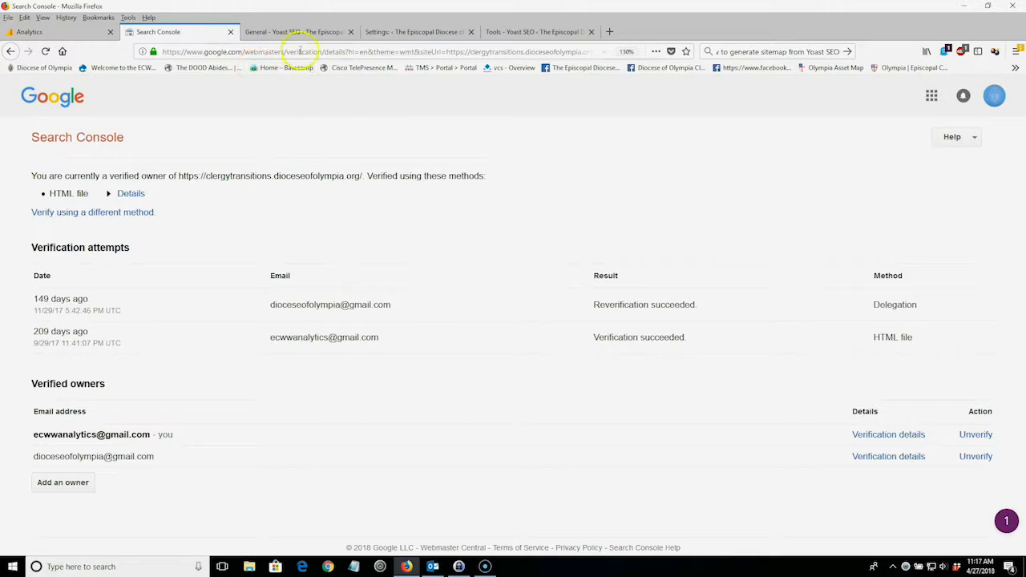
# Step: Switch to Google Analytics and open the Search Console settings from the property settings of CL HTTPS Website
pyautogui.click(73, 36)
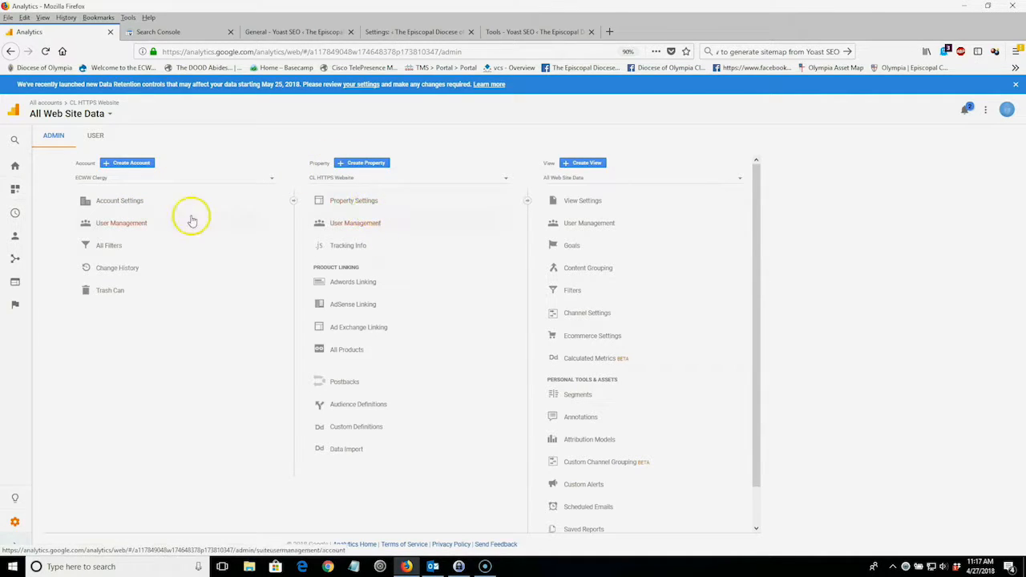
pyautogui.click(353, 202)
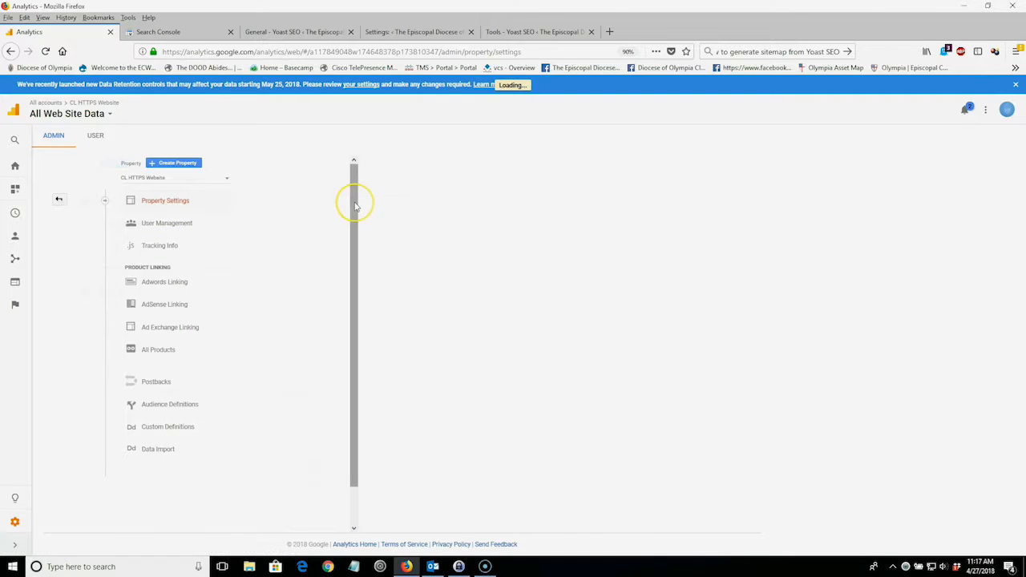
pyautogui.scroll(-2, 474, 373)
pyautogui.scroll(-6, 475, 374)
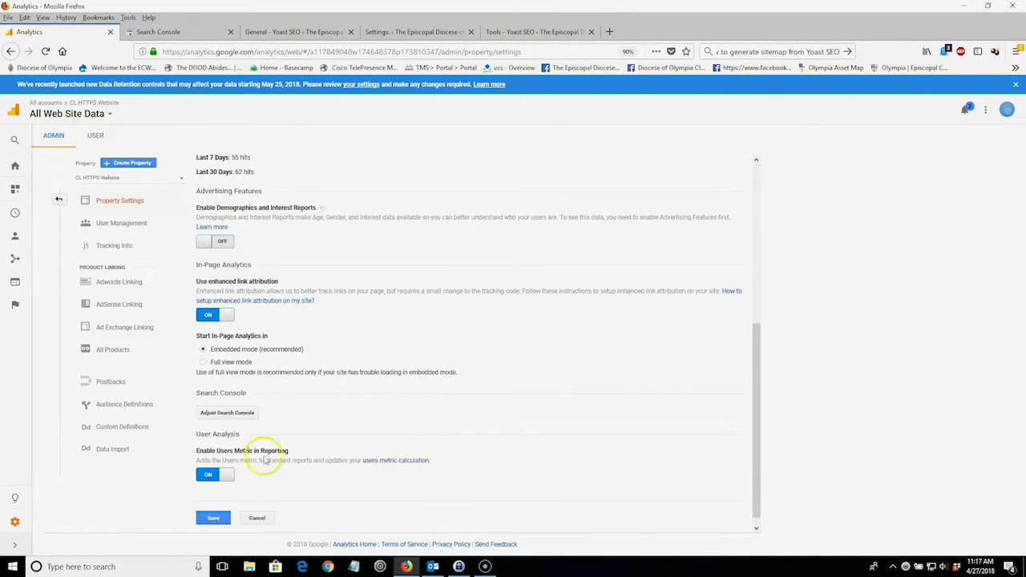
pyautogui.click(229, 414)
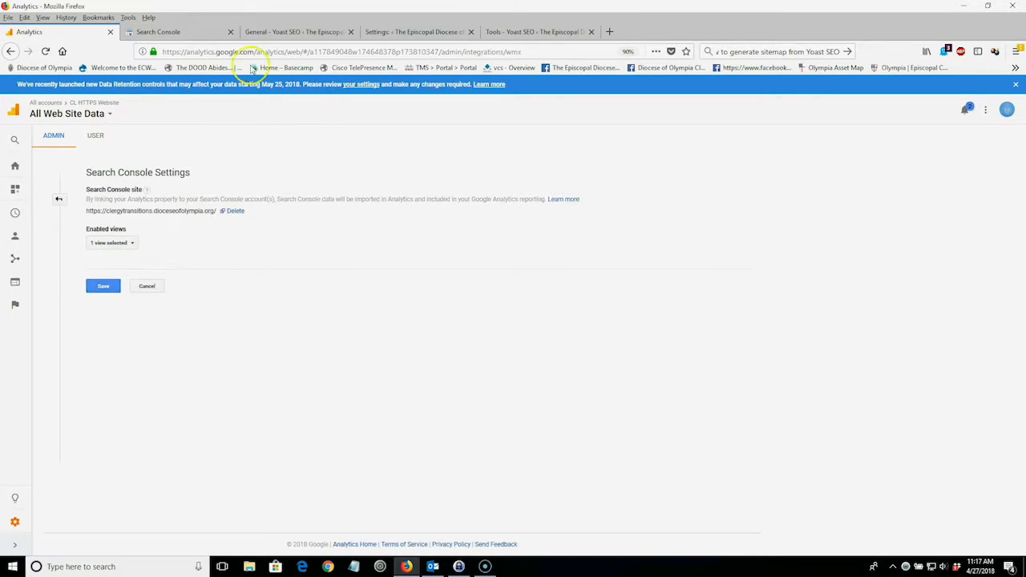
# Step: Switch to Search Console and review the Search Analytics clicks and queries of the clergytransitions.dioceseofolympia.org property
pyautogui.click(195, 32)
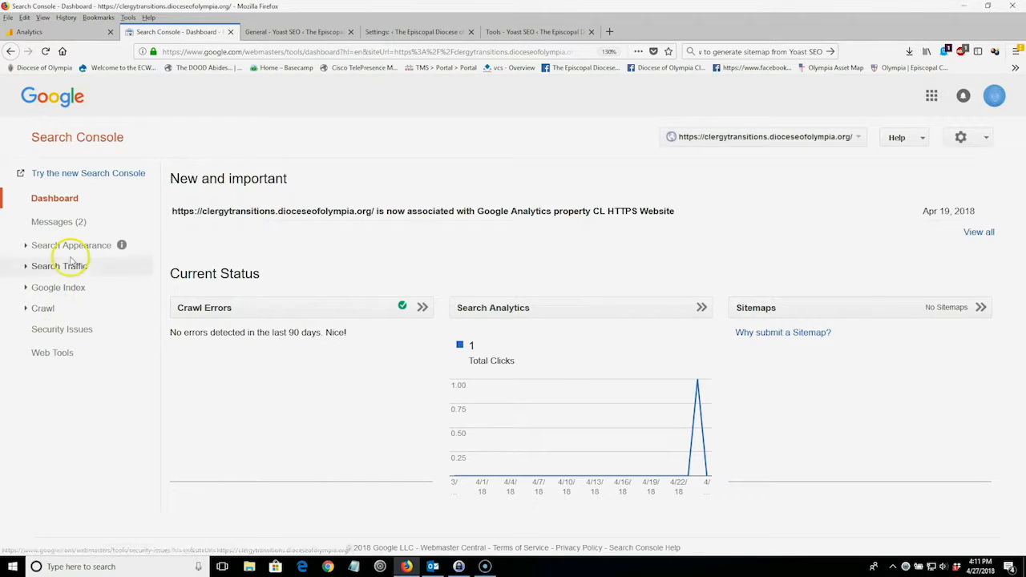
pyautogui.click(41, 268)
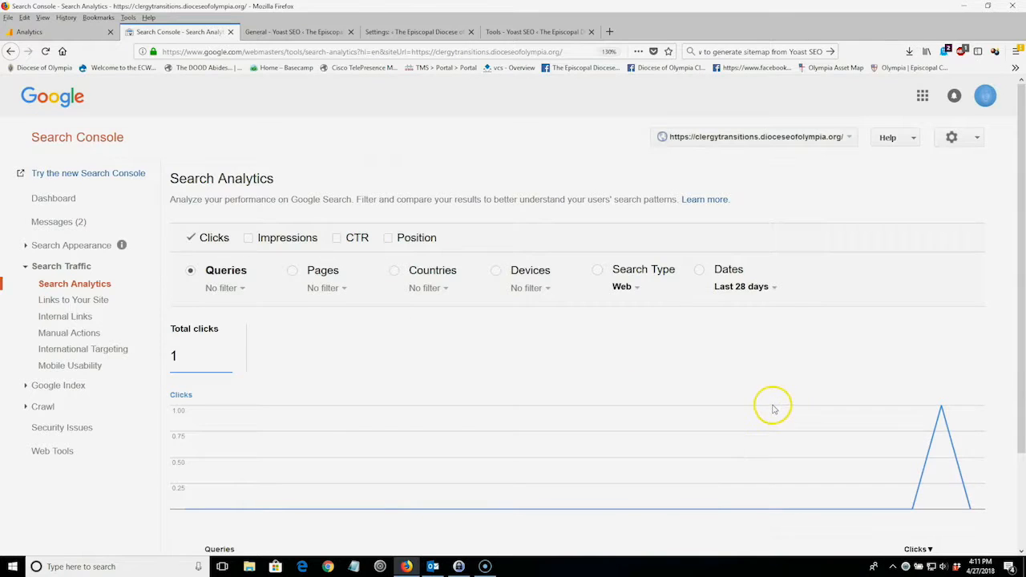
pyautogui.scroll(-2, 772, 407)
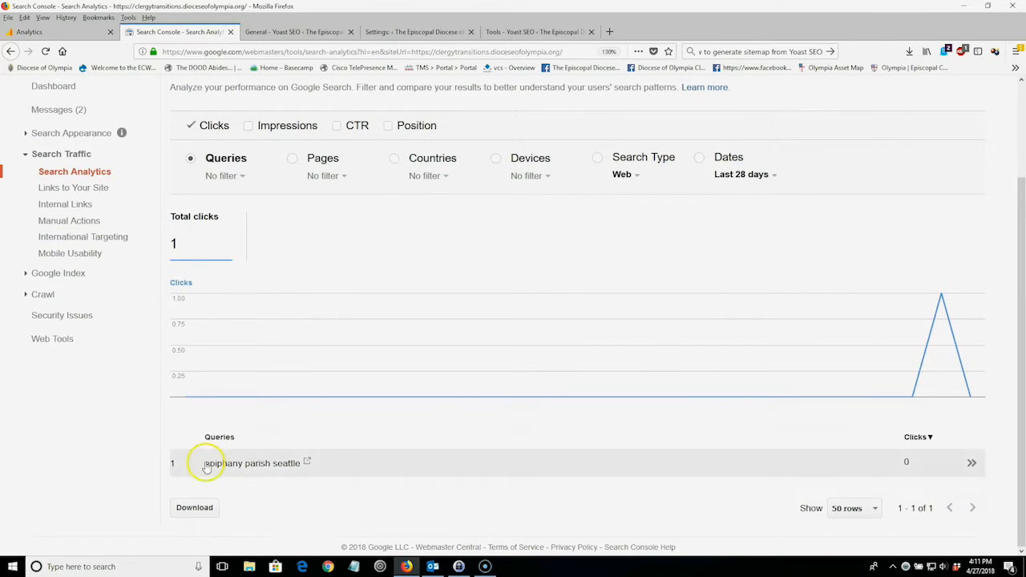
pyautogui.scroll(2, 472, 432)
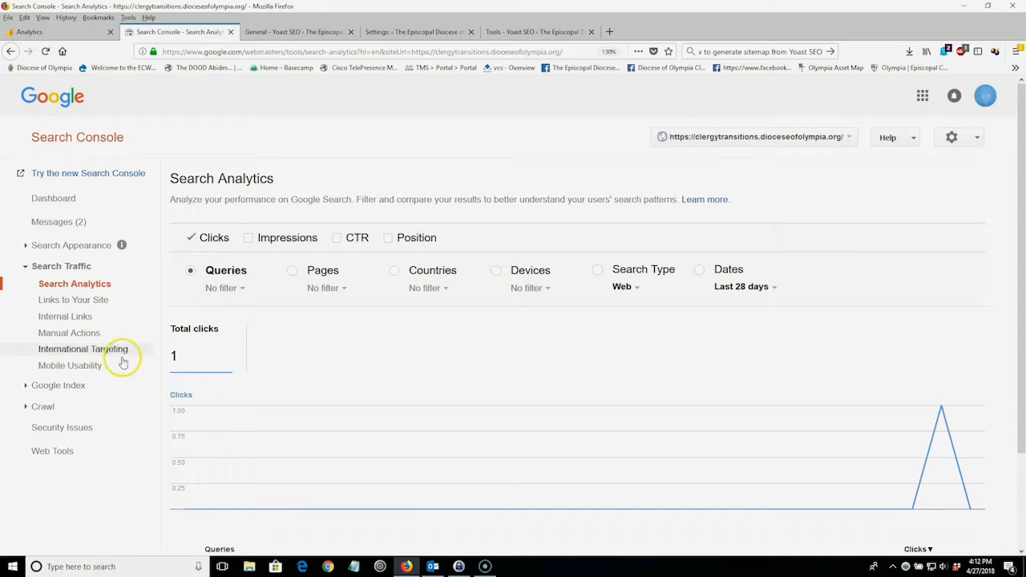
# Step: View the Remove URLs page among the property's Google Index reports
pyautogui.click(19, 387)
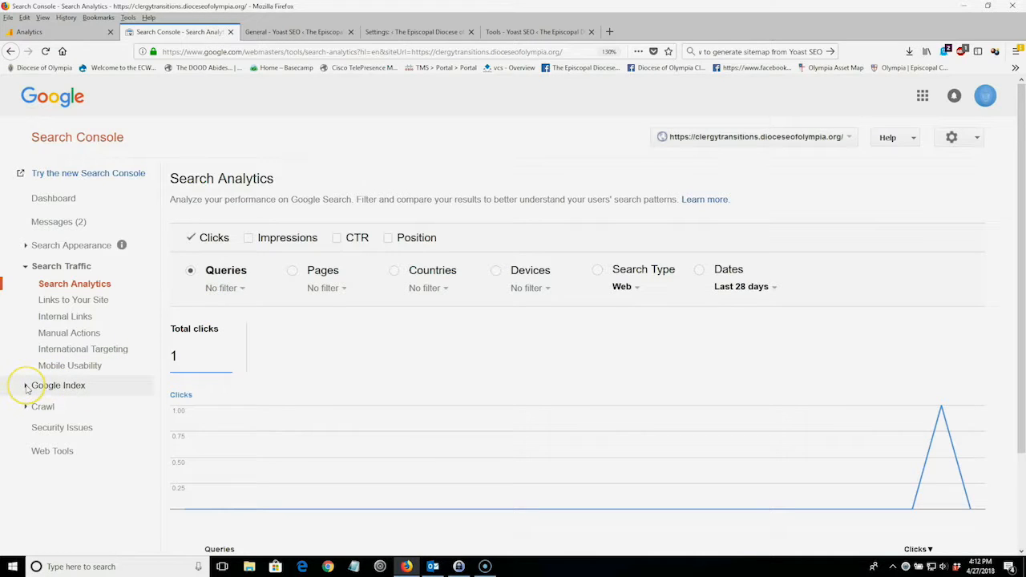
pyautogui.click(27, 388)
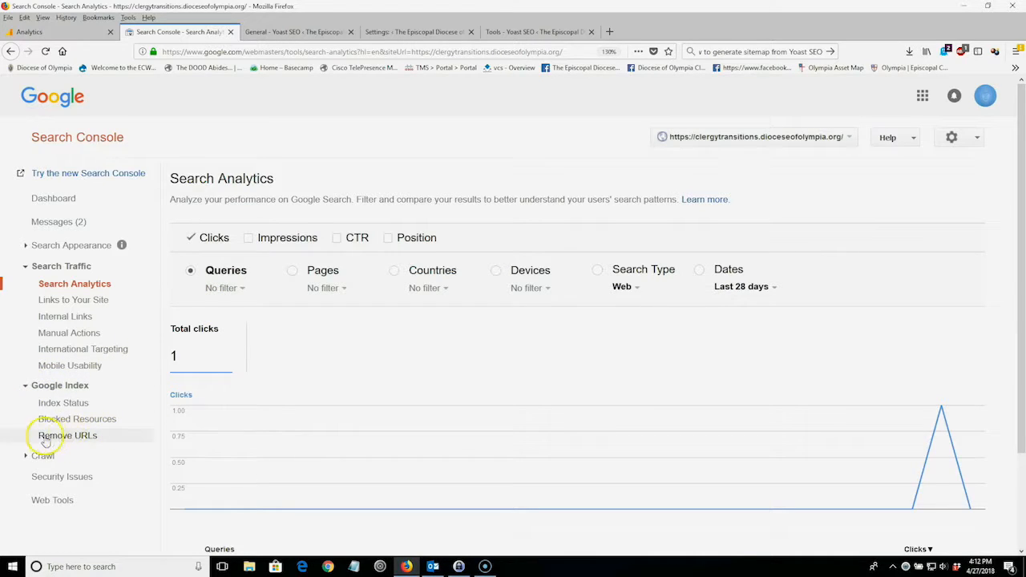
pyautogui.click(92, 440)
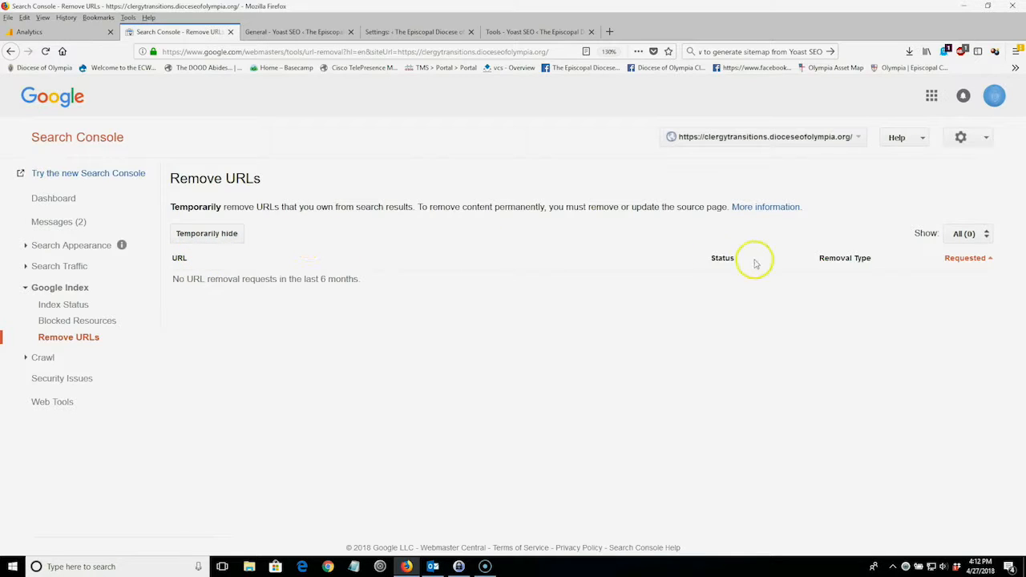
# Step: Check the property's Crawl Errors, Crawl Stats and Fetch as Google pages
pyautogui.click(27, 359)
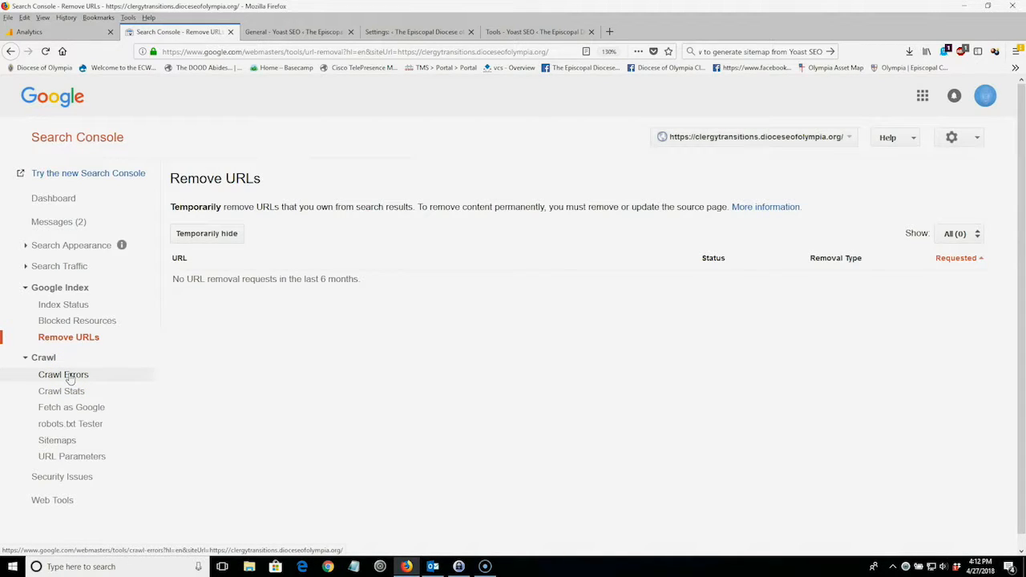
pyautogui.click(69, 376)
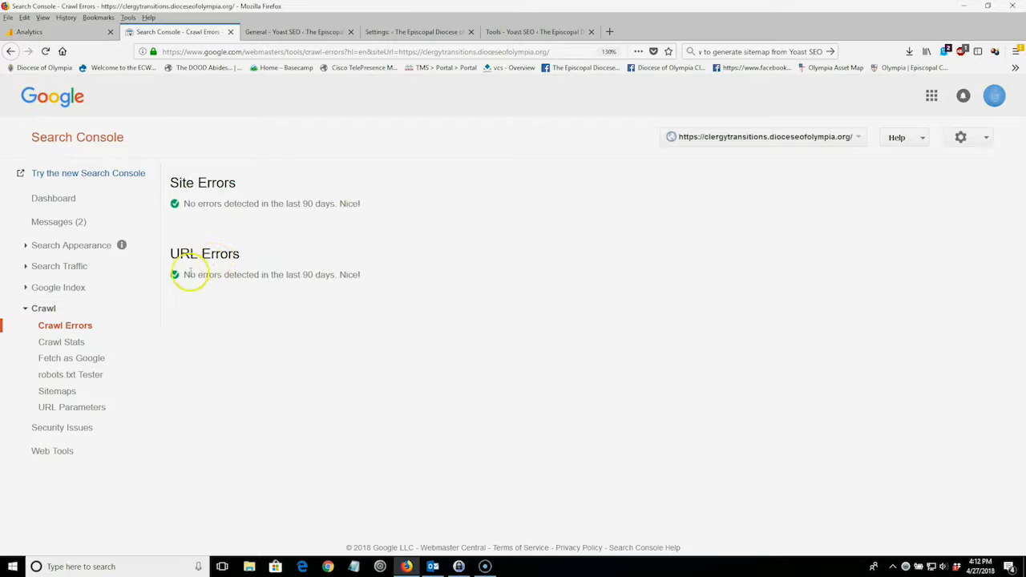
pyautogui.click(77, 347)
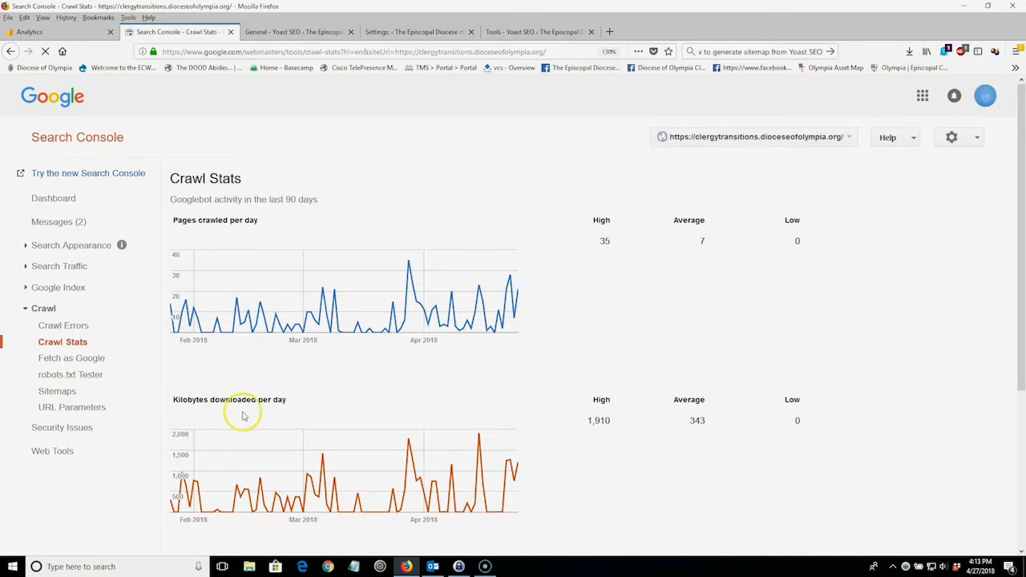
pyautogui.click(89, 361)
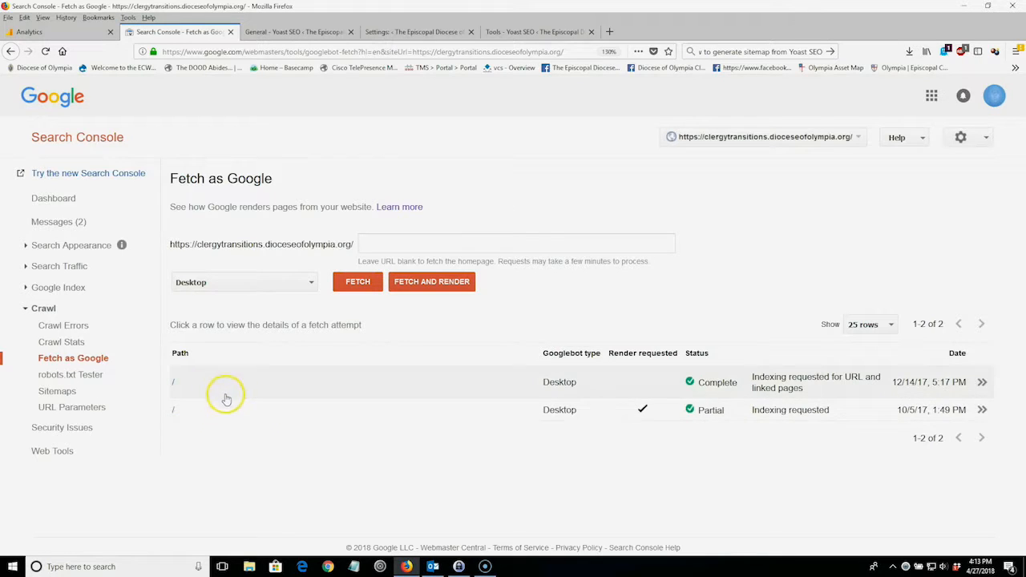
# Step: Check the property's URL Parameters and Security Issues pages
pyautogui.click(54, 411)
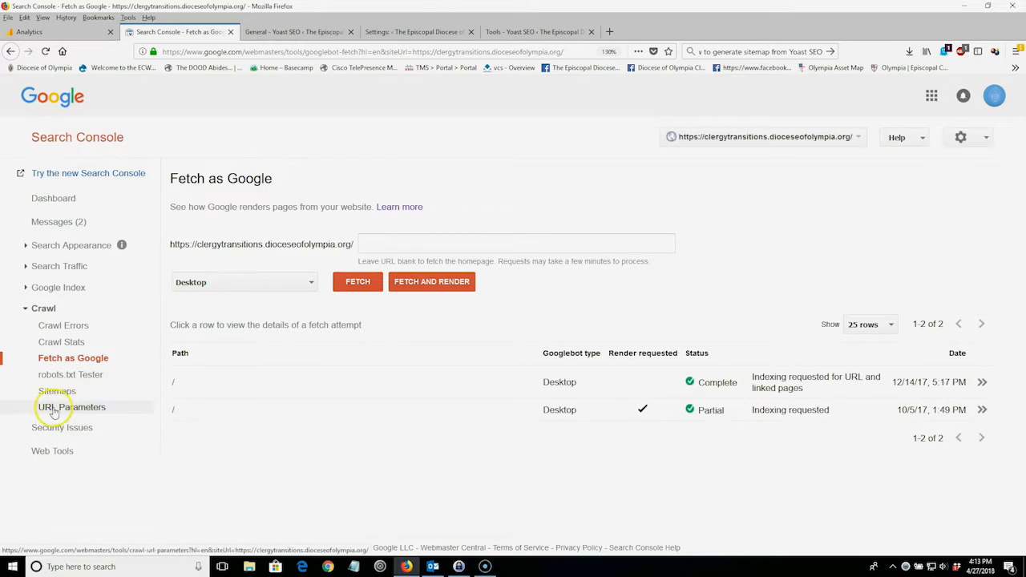
pyautogui.click(80, 412)
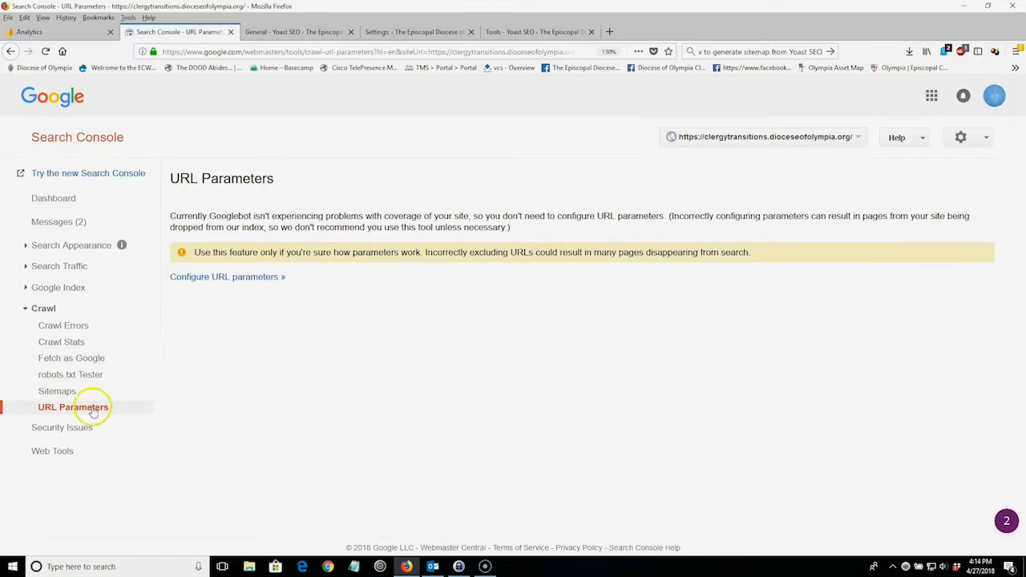
pyautogui.click(79, 430)
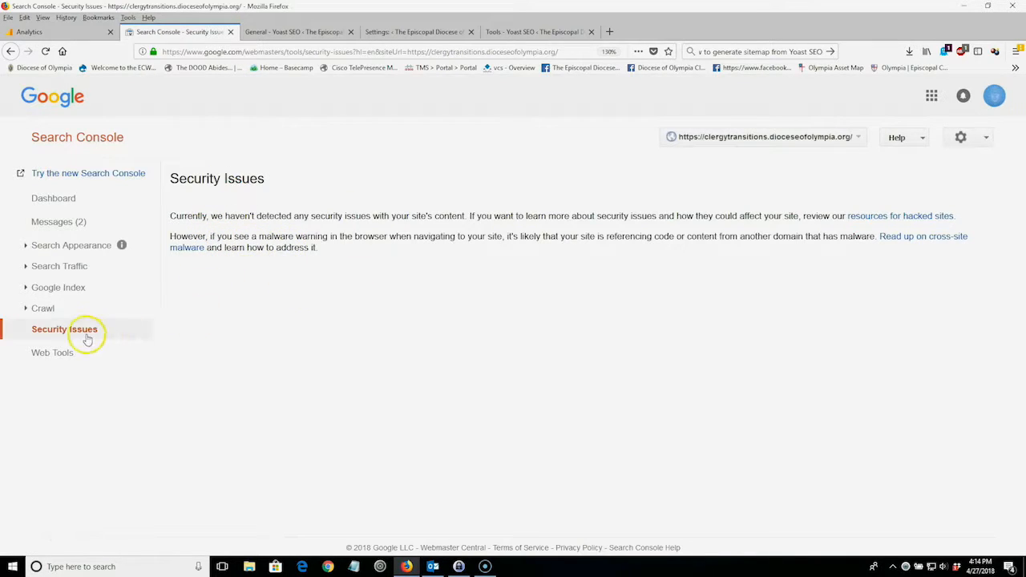
# Step: Open the Sitemaps report among the property's crawl reports
pyautogui.click(71, 291)
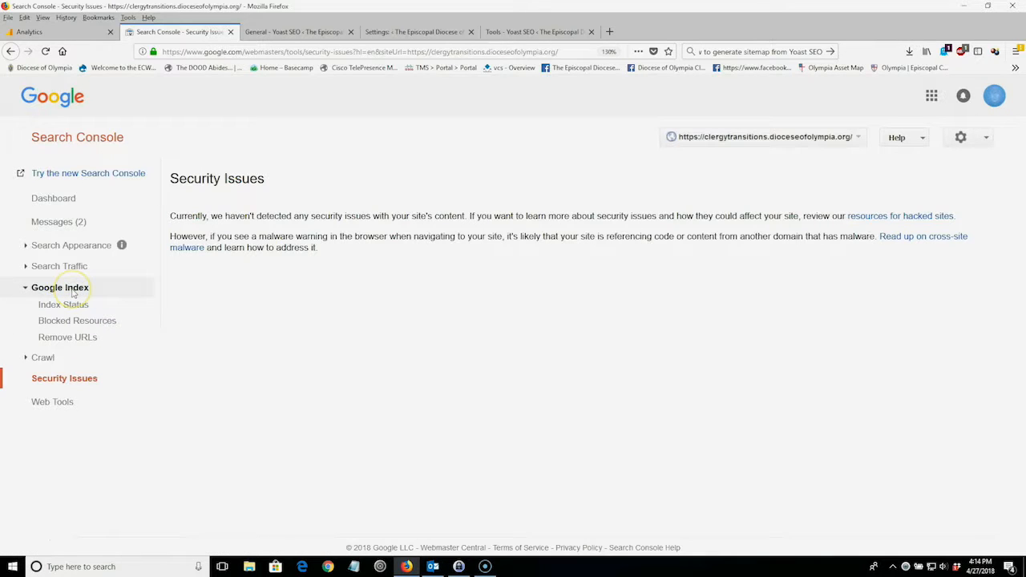
pyautogui.click(43, 358)
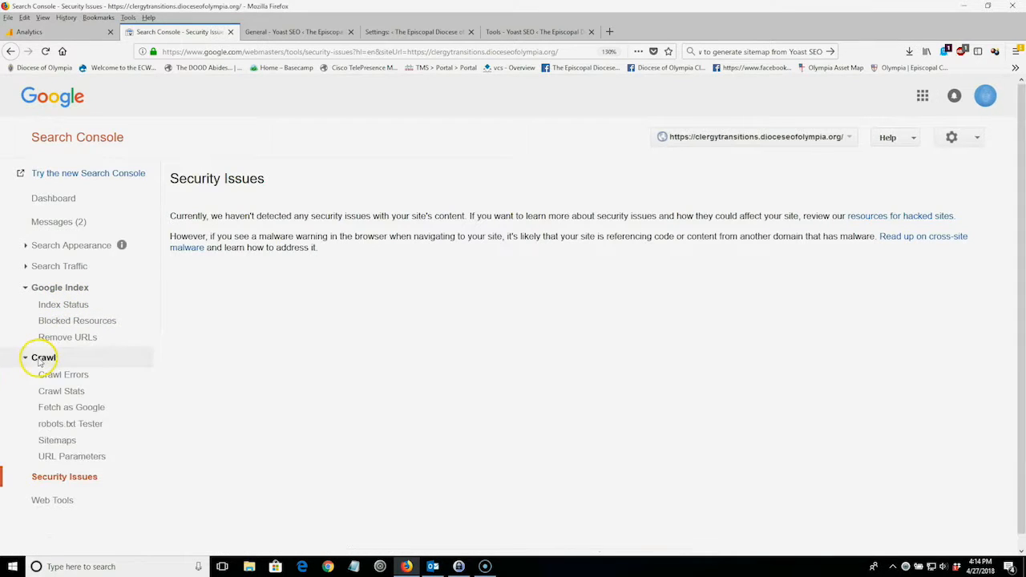
pyautogui.click(64, 443)
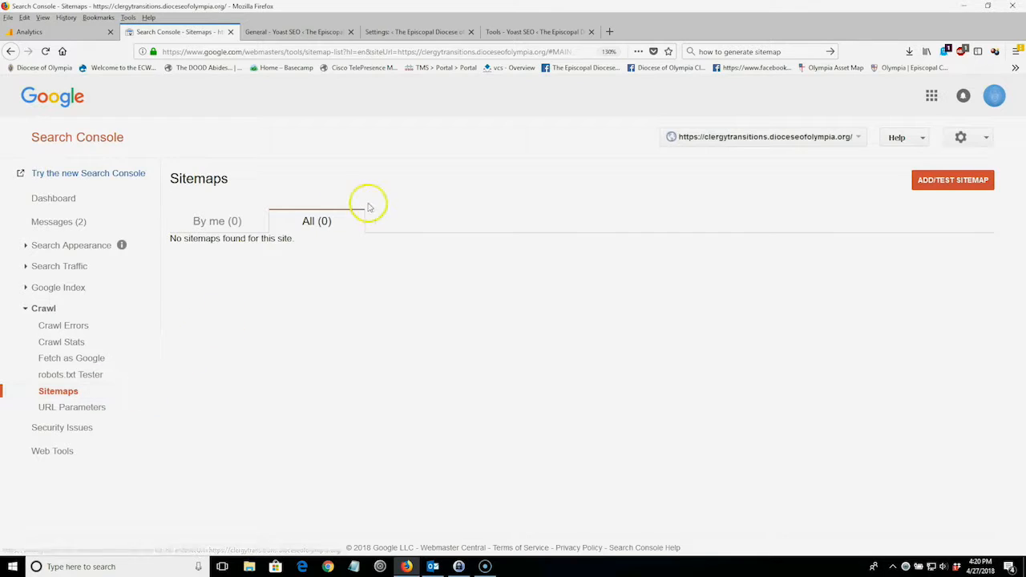
# Step: Switch to the Yoast SEO general settings in WordPress and save the features with XML sitemaps set to On
pyautogui.click(308, 32)
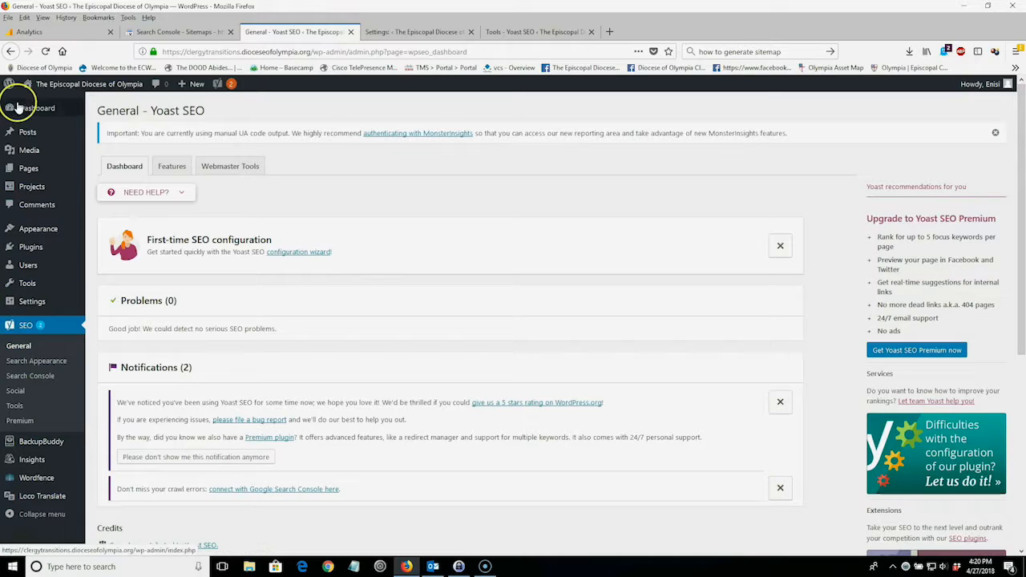
pyautogui.scroll(-2, 162, 300)
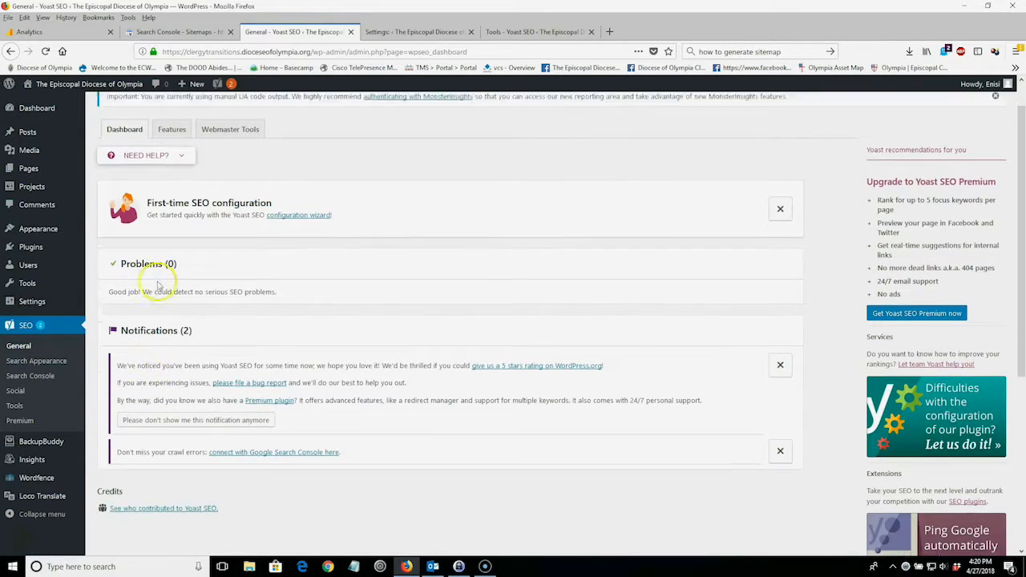
pyautogui.scroll(2, 166, 140)
pyautogui.click(170, 164)
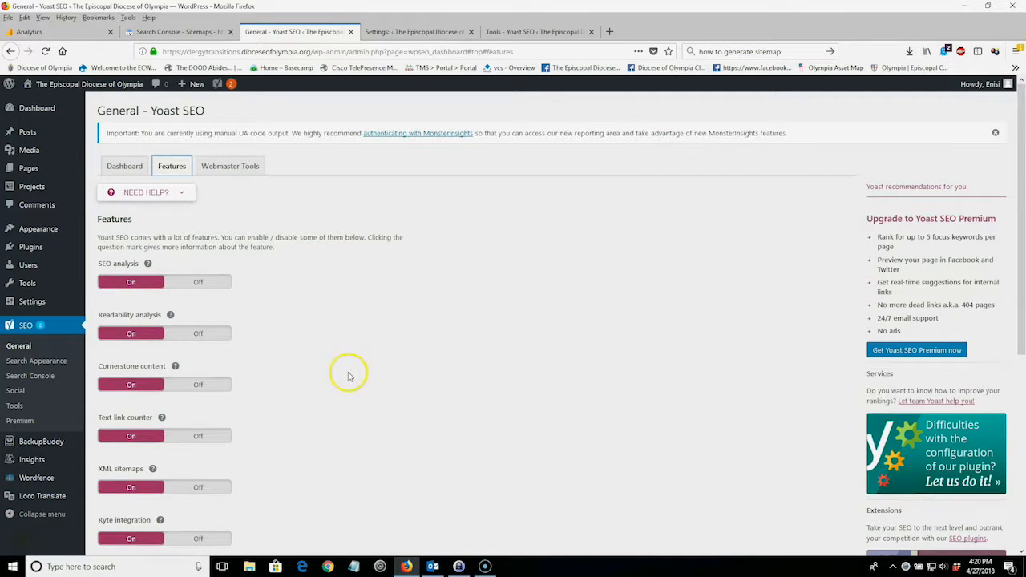
pyautogui.scroll(-3, 346, 372)
pyautogui.scroll(-1, 265, 357)
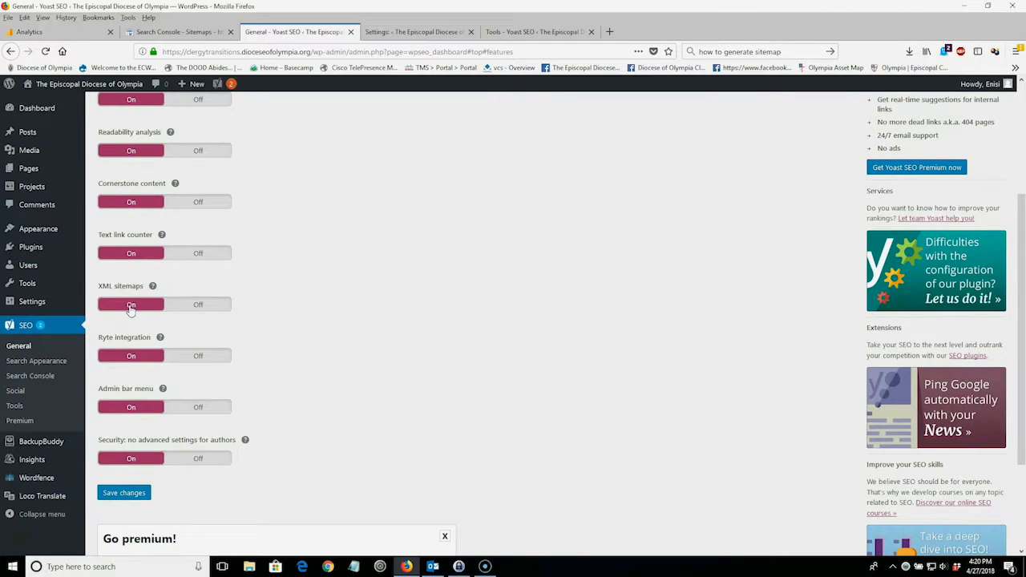
pyautogui.click(125, 490)
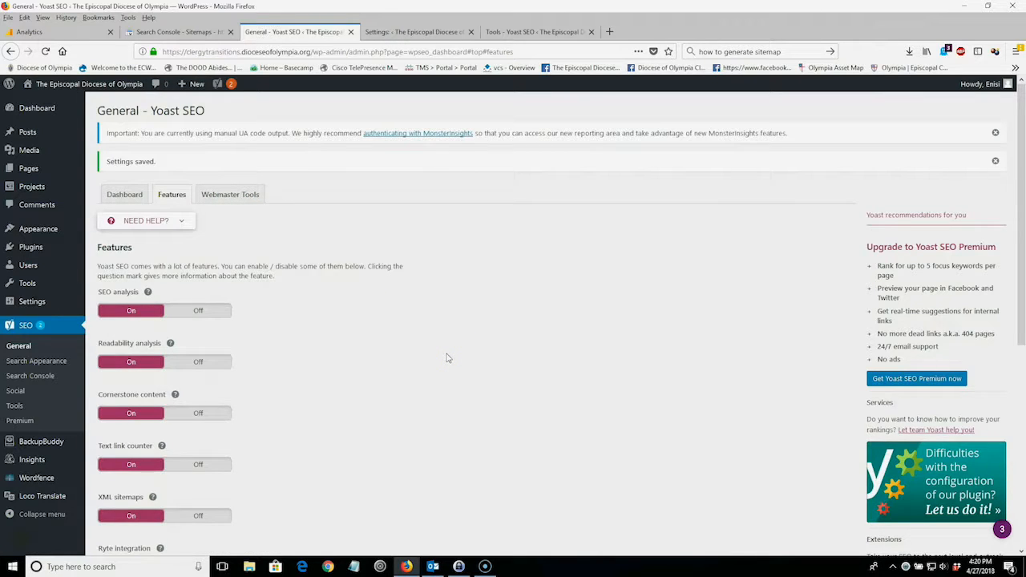
pyautogui.click(440, 360)
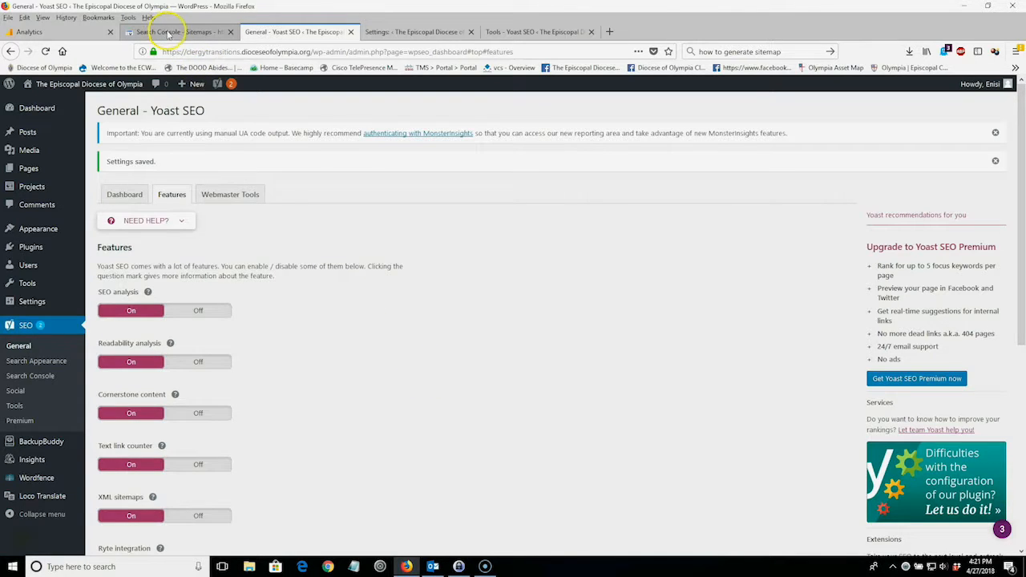
pyautogui.click(174, 34)
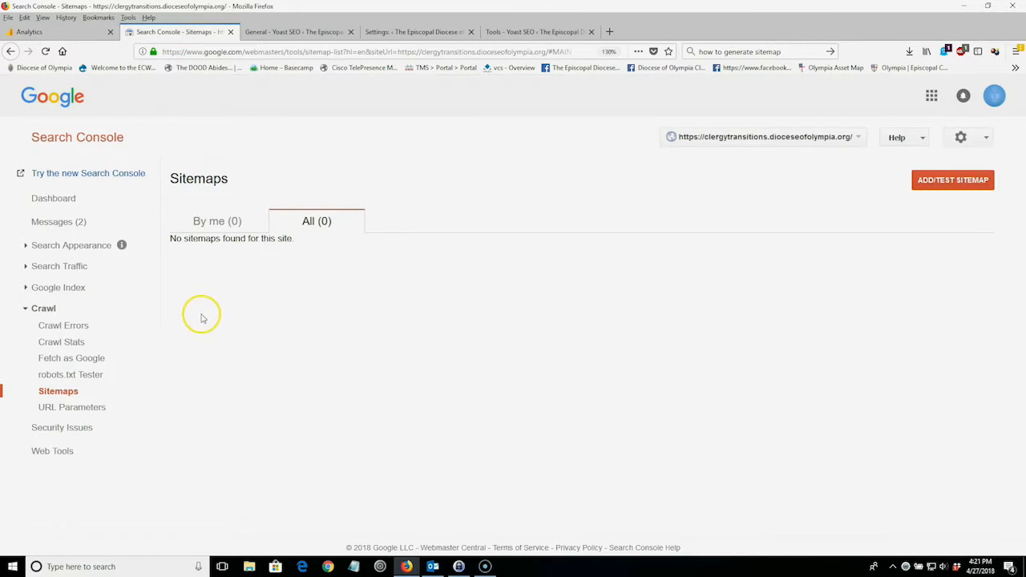
pyautogui.click(78, 136)
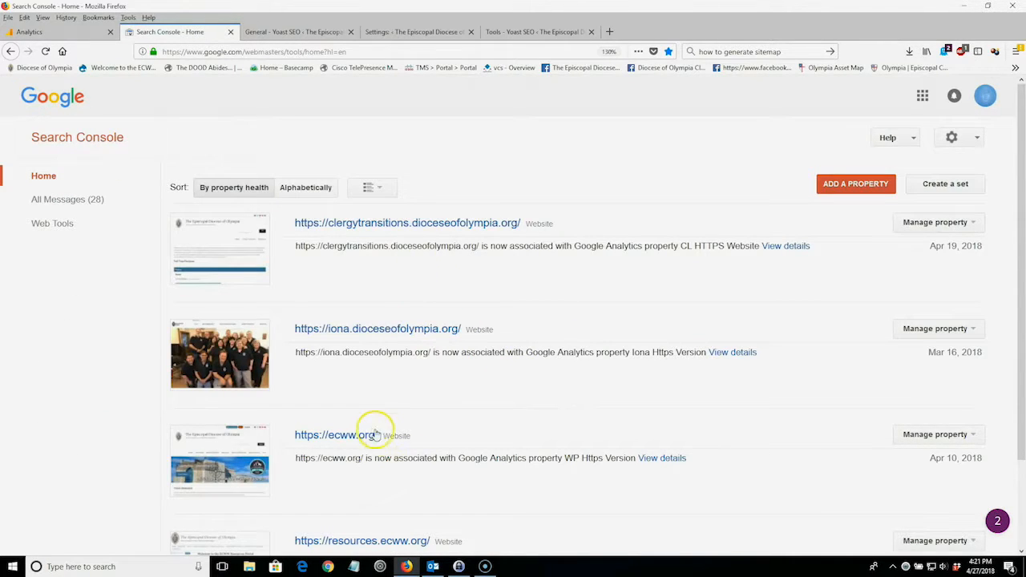
pyautogui.scroll(-1, 371, 420)
pyautogui.scroll(-2, 371, 421)
pyautogui.click(332, 358)
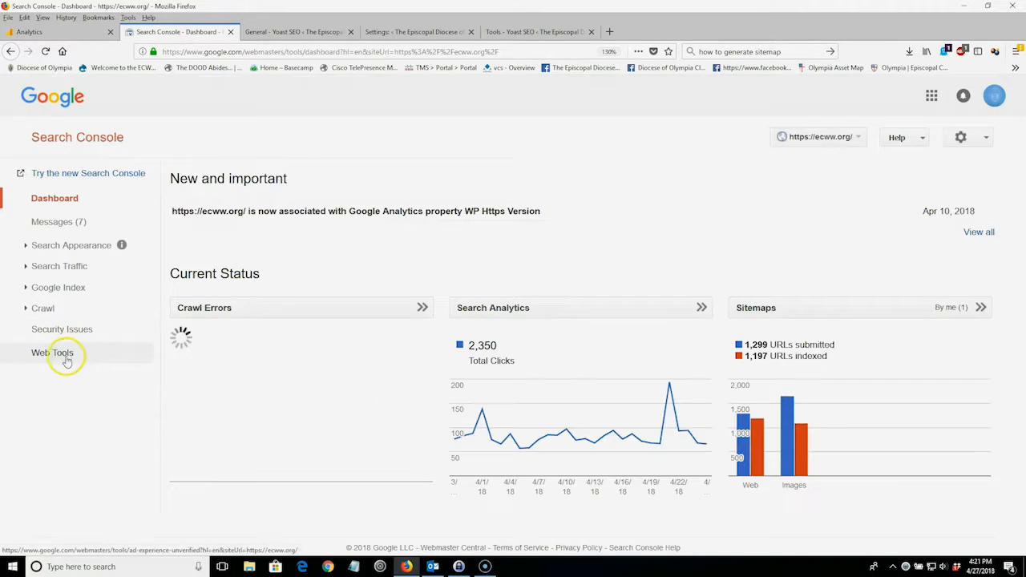
pyautogui.click(44, 309)
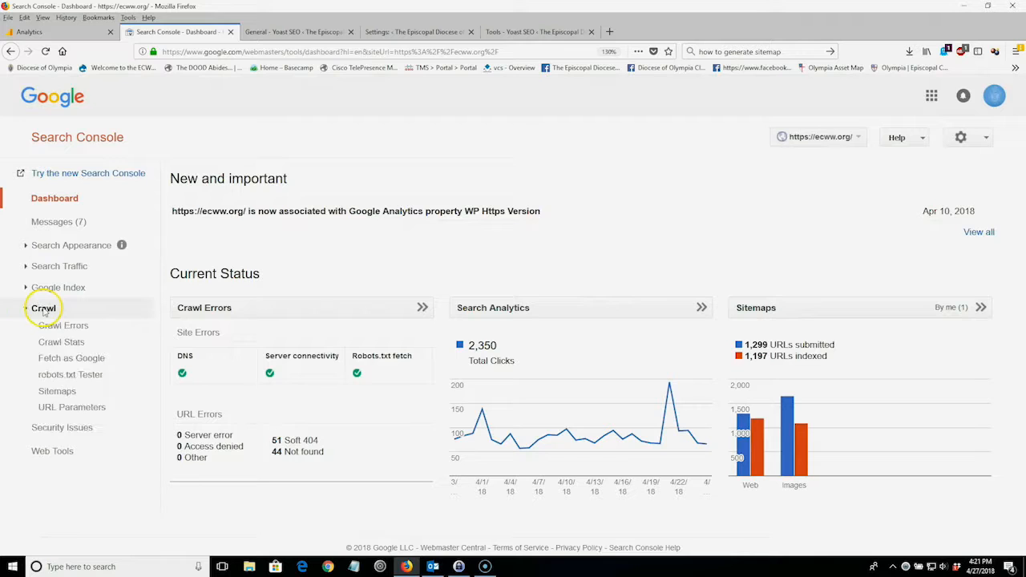
pyautogui.click(60, 392)
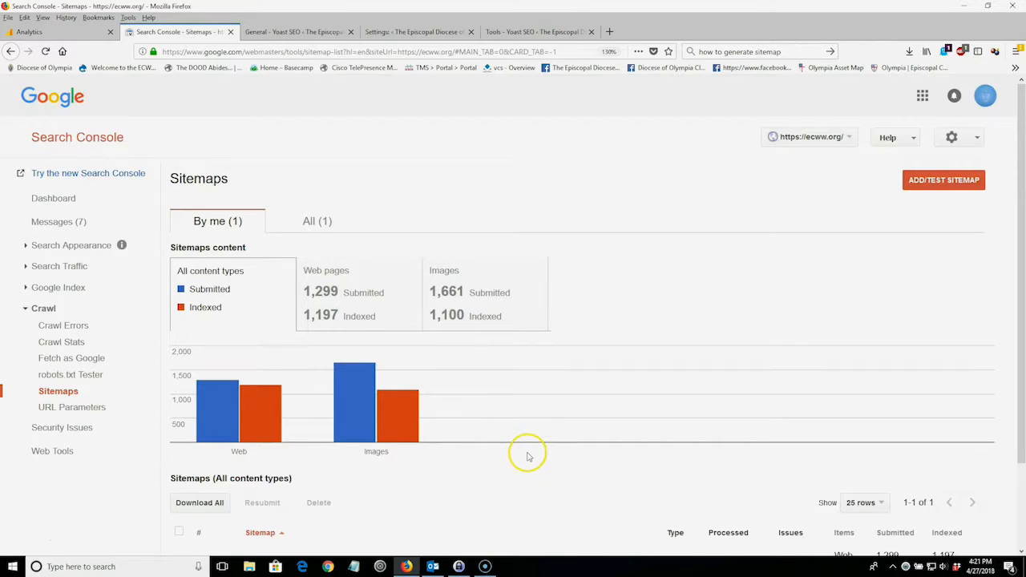
# Step: Copy the /sitemap_index.xml path from the property's list of submitted sitemaps
pyautogui.scroll(-2, 528, 455)
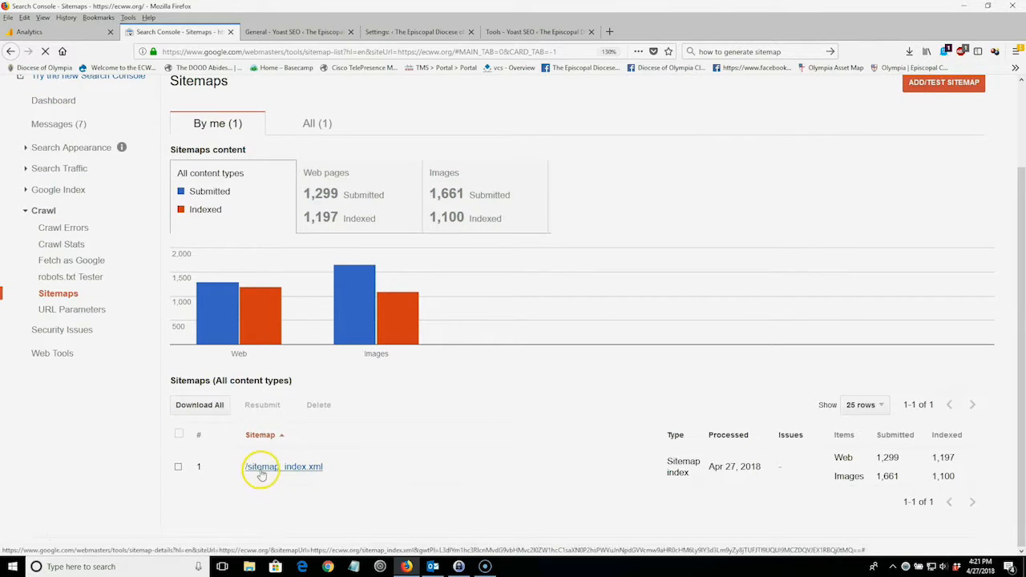
pyautogui.moveTo(332, 471); pyautogui.dragTo(247, 474)
pyautogui.hotkey('ctrl', 'c')
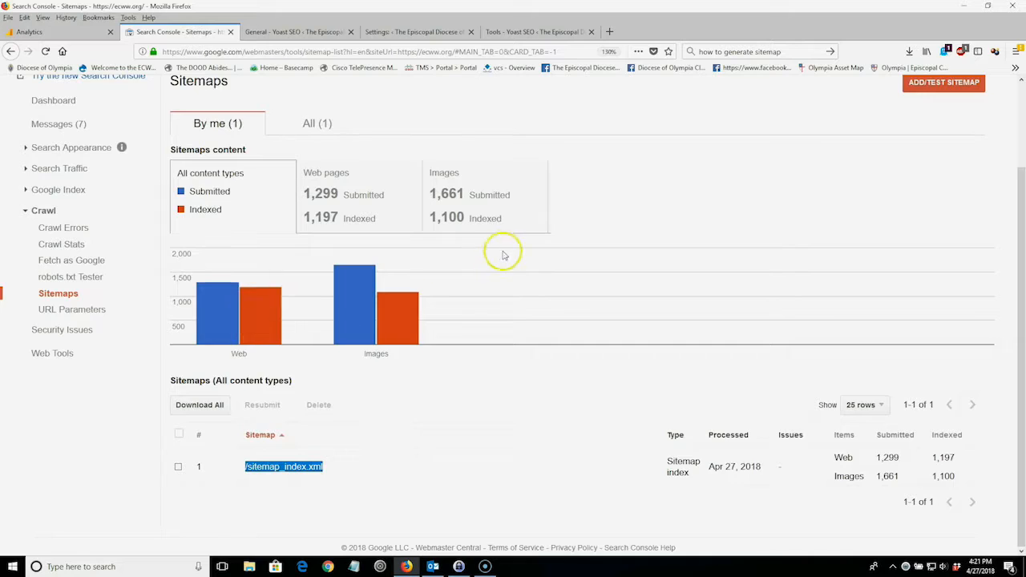
pyautogui.scroll(2, 504, 248)
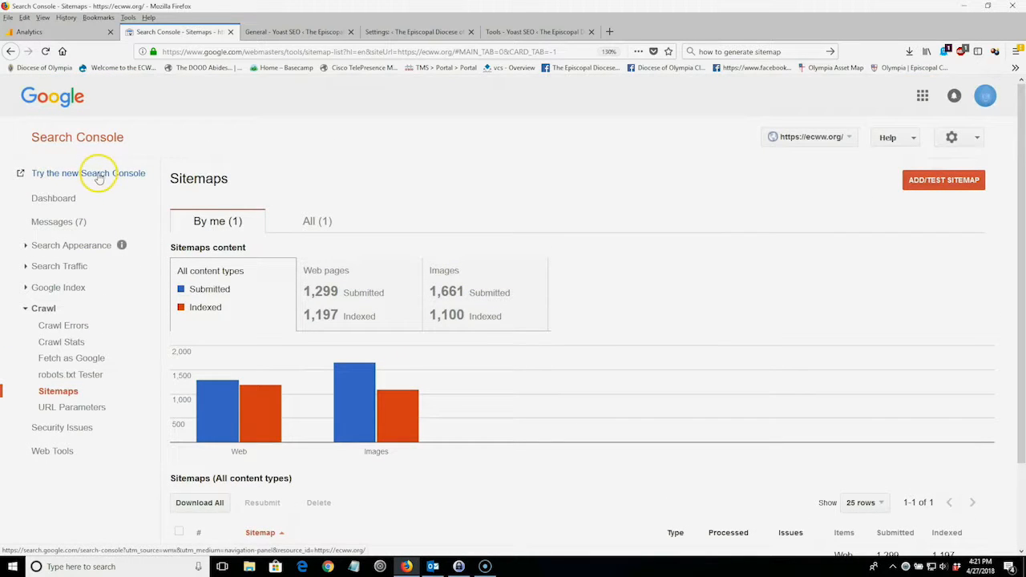
pyautogui.click(92, 135)
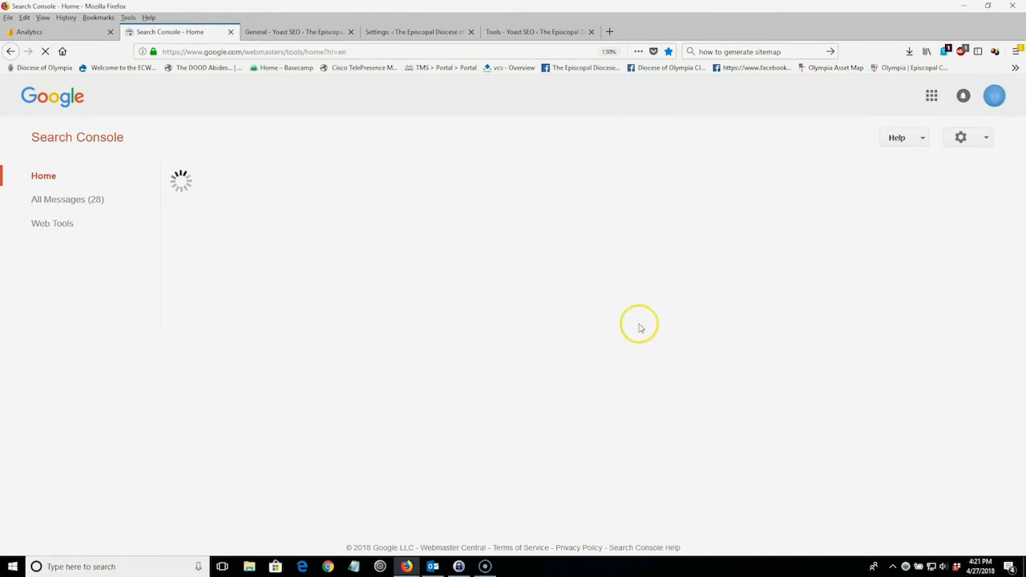
pyautogui.click(390, 222)
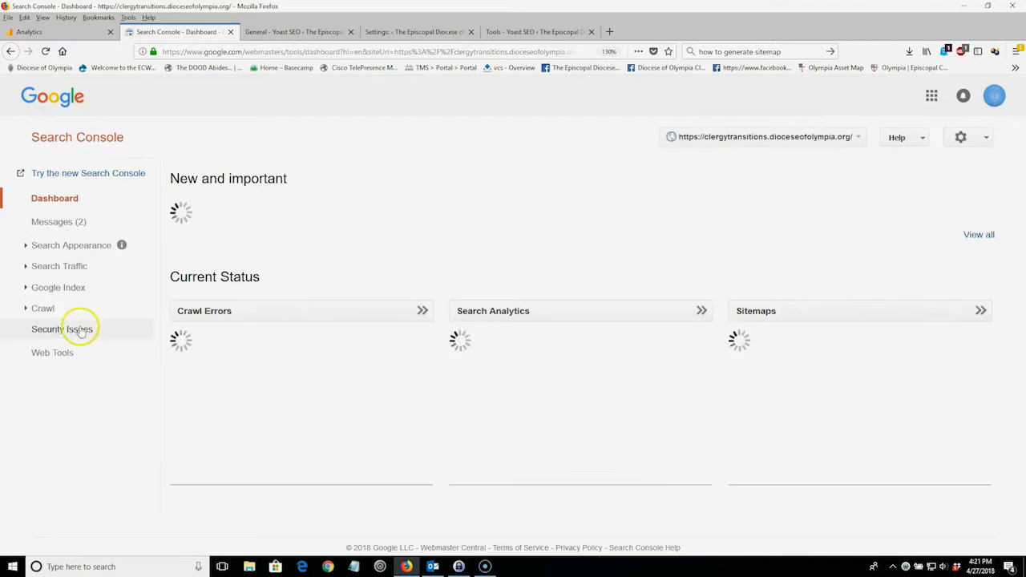
pyautogui.click(44, 308)
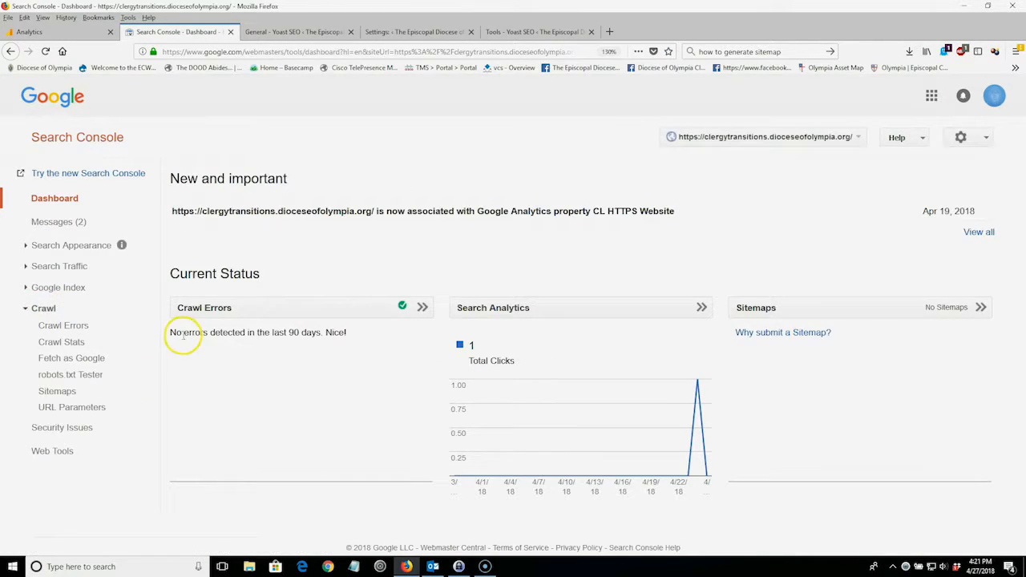
pyautogui.click(57, 391)
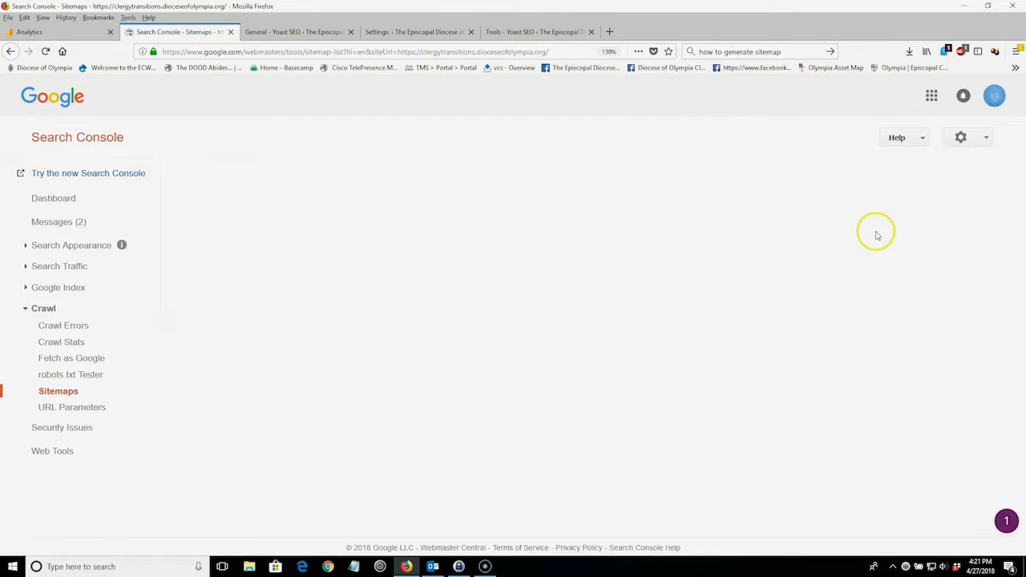
# Step: Test the sitemap sitemap_index.xml for this property, view the test result and close it
pyautogui.click(953, 180)
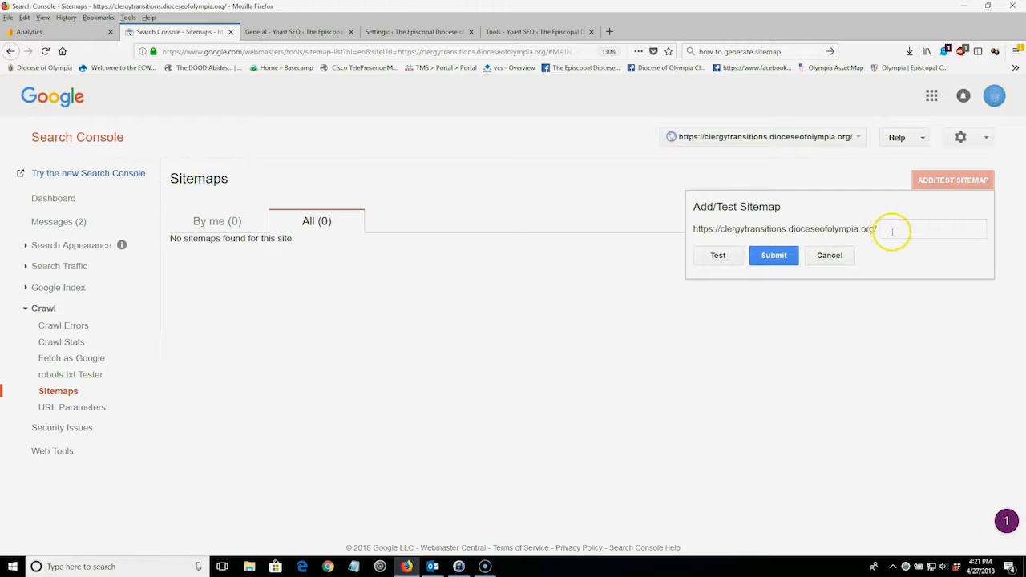
pyautogui.click(890, 231)
pyautogui.hotkey('ctrl', 'v')
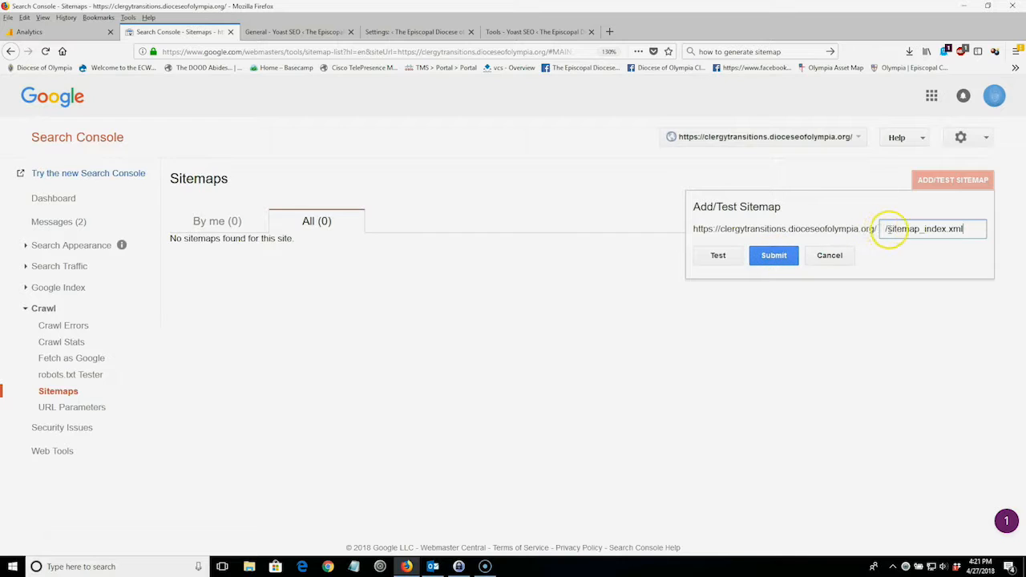
pyautogui.moveTo(885, 231); pyautogui.dragTo(891, 230)
pyautogui.press('BackSpace')
pyautogui.click(718, 255)
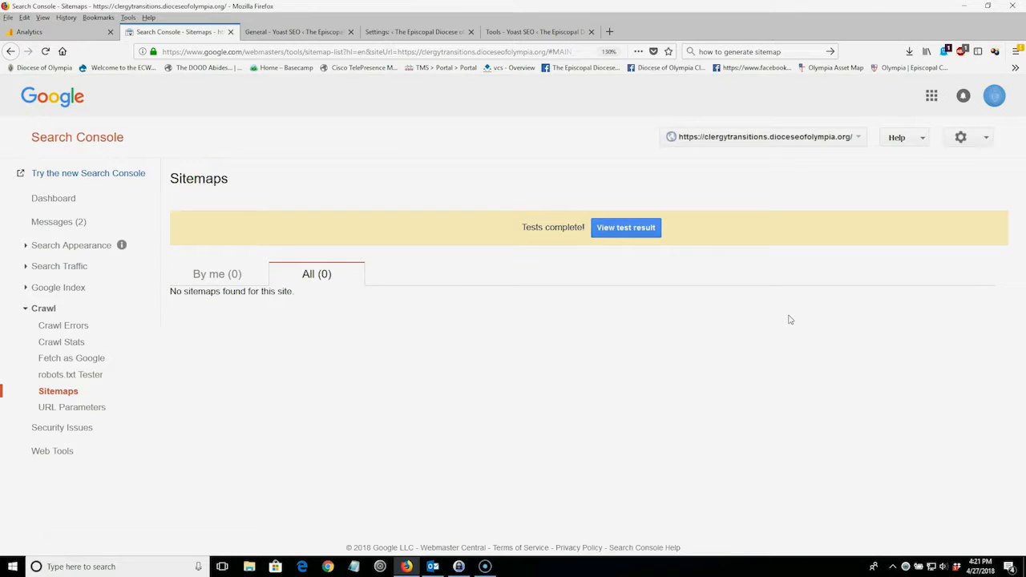
pyautogui.click(626, 230)
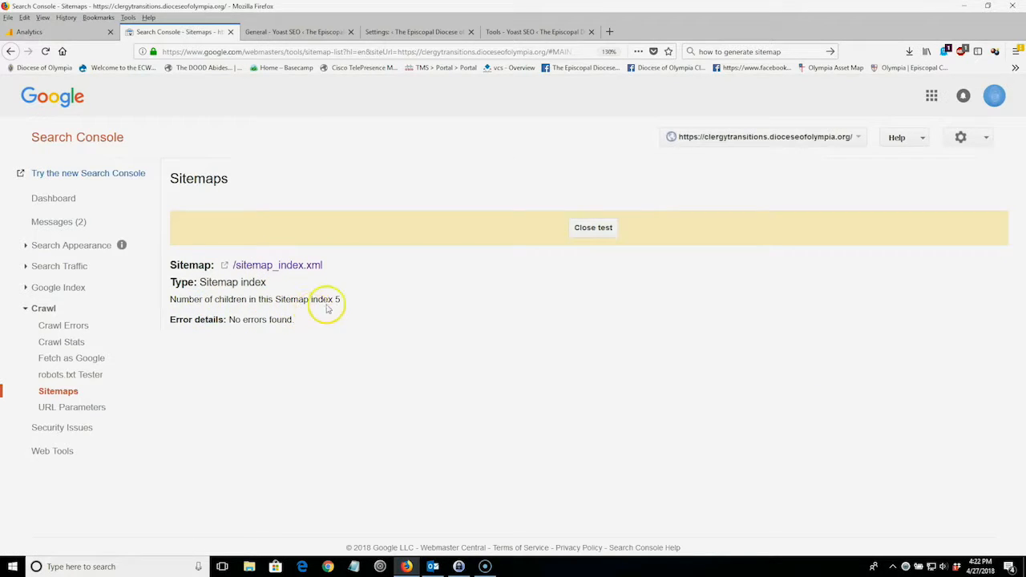
pyautogui.click(595, 229)
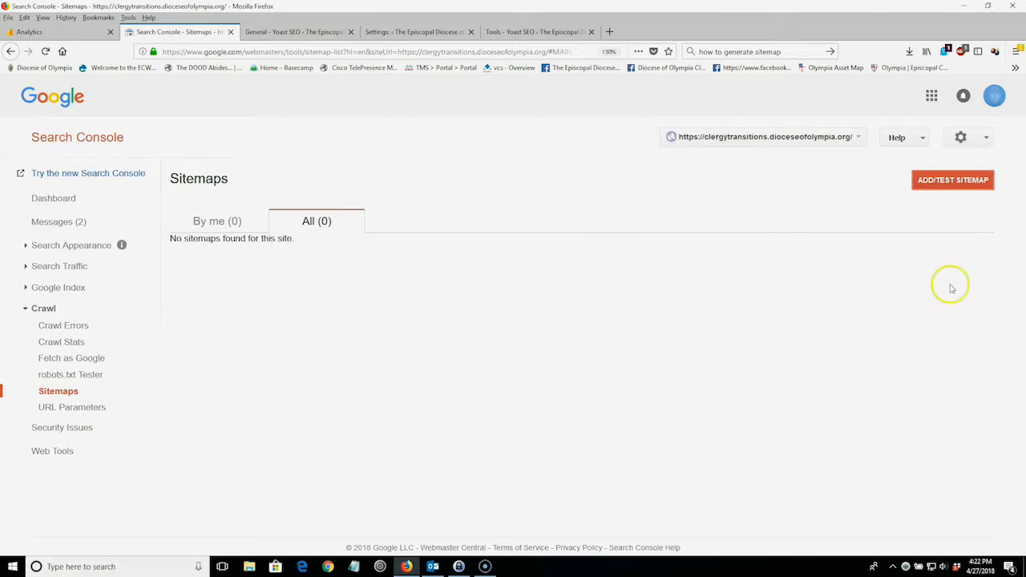
# Step: Submit sitemap_index.xml as the property's sitemap, without a duplicate leading slash, and refresh the report
pyautogui.click(947, 179)
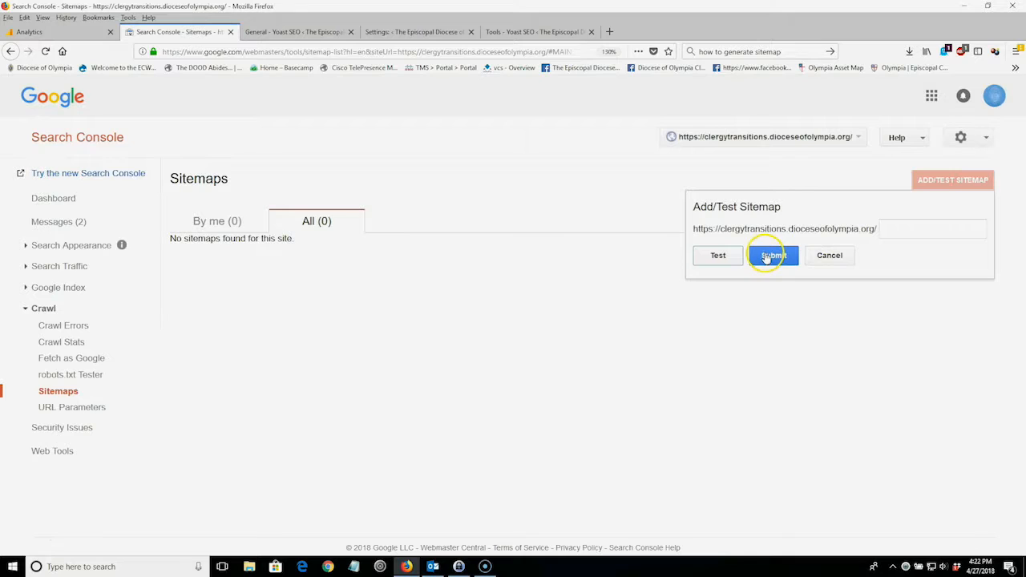
pyautogui.click(886, 228)
pyautogui.hotkey('ctrl', 'v')
pyautogui.press('BackSpace')
pyautogui.click(772, 254)
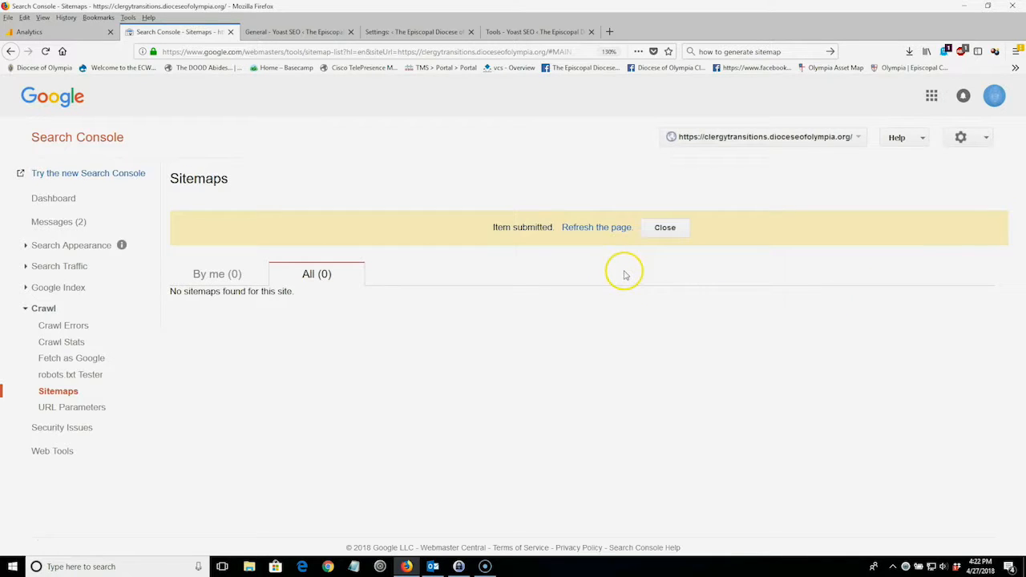
pyautogui.click(611, 228)
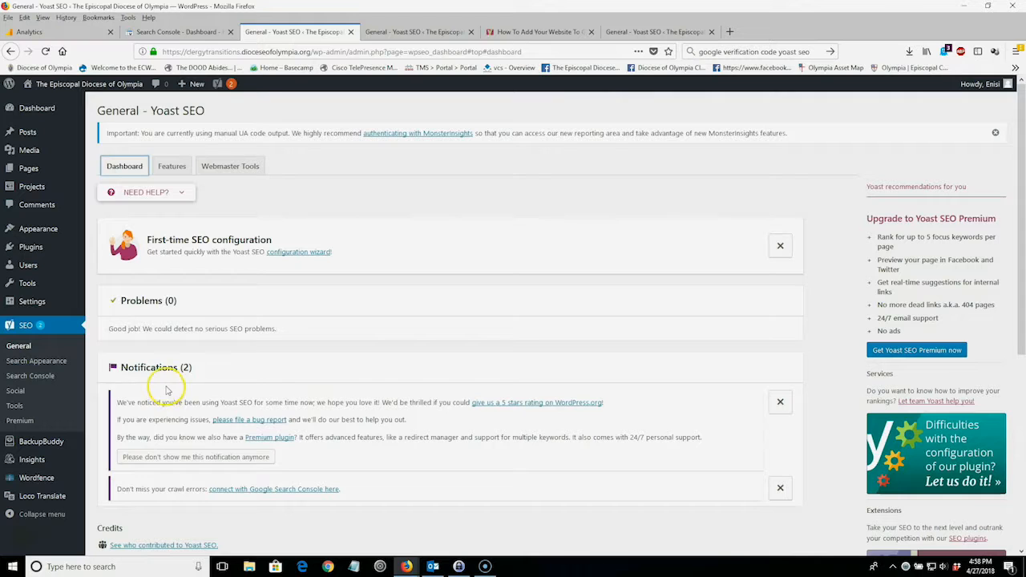
# Step: From Yoast's Webmaster Tools settings, open Google's site verification page and copy the verification code from the HTML tag example
pyautogui.click(230, 167)
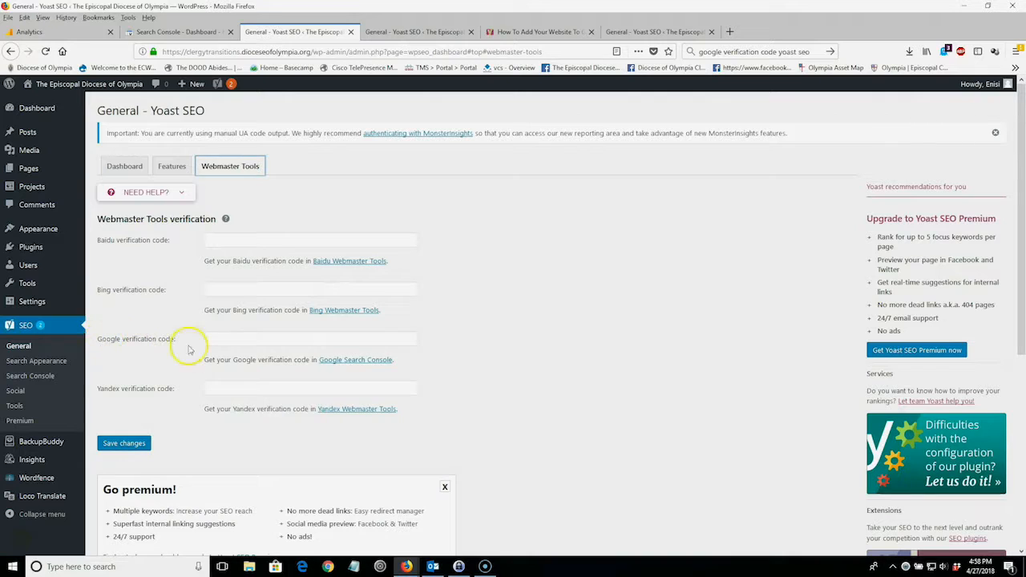
pyautogui.click(363, 365)
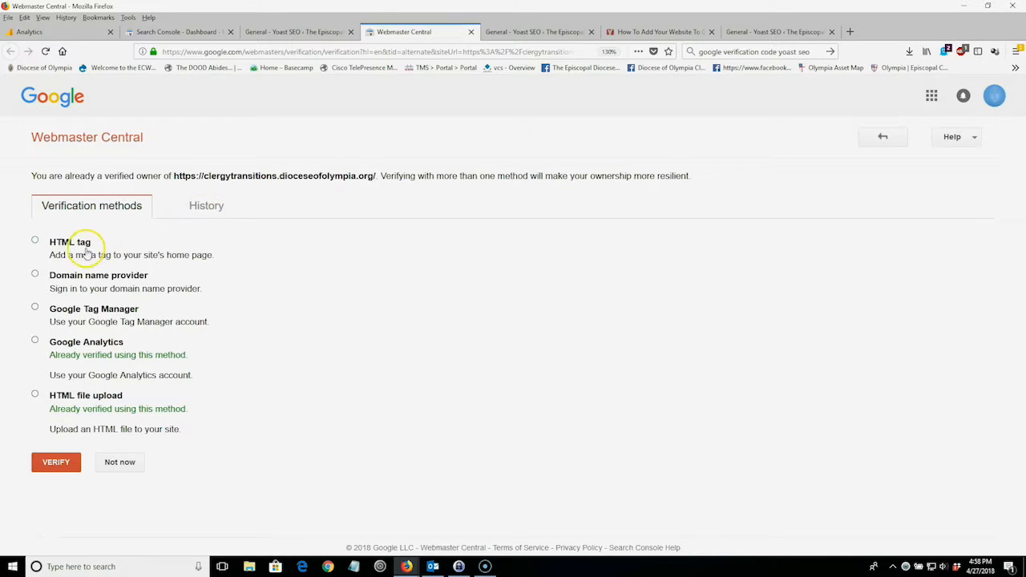
pyautogui.click(34, 242)
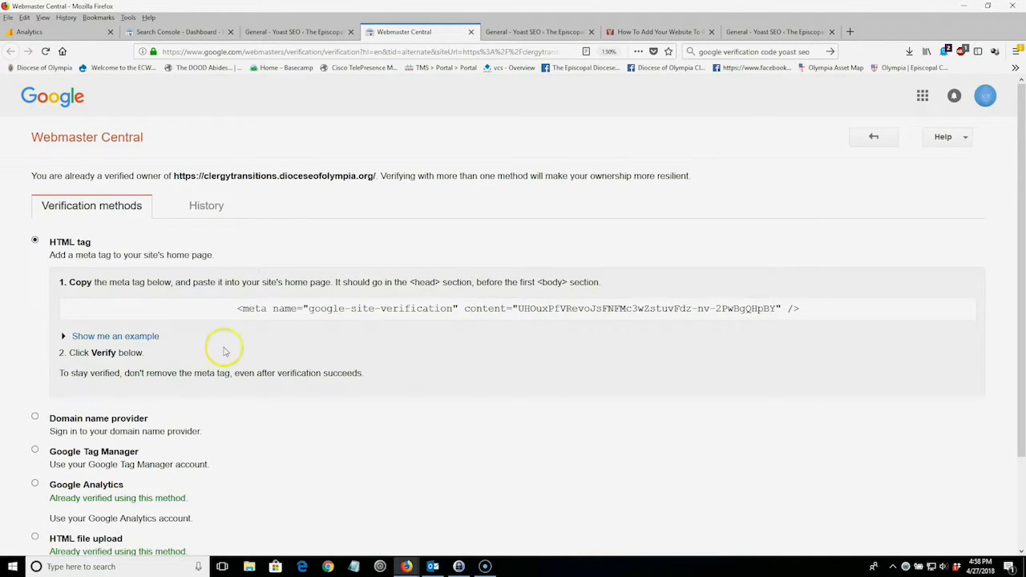
pyautogui.click(117, 339)
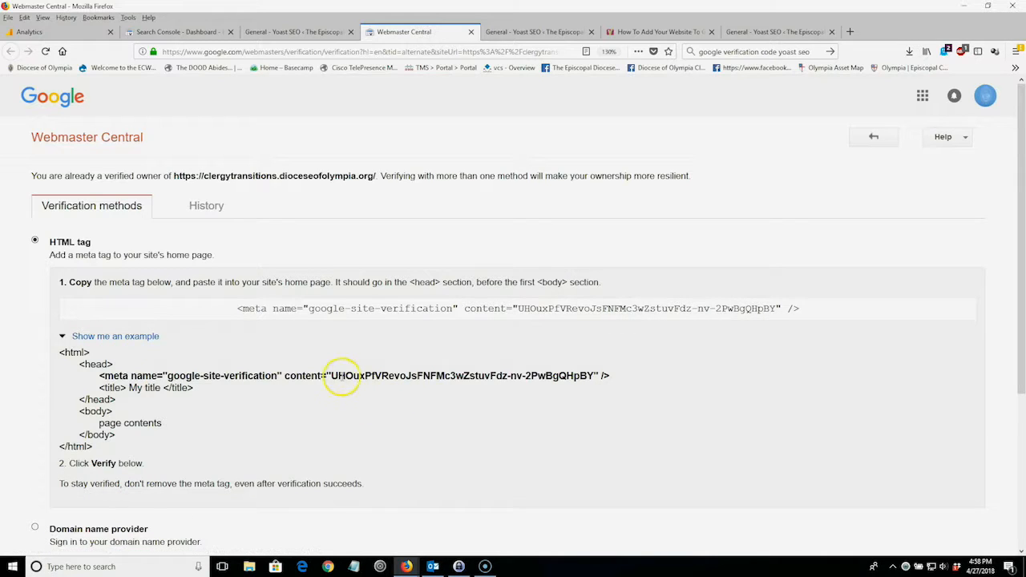
pyautogui.moveTo(331, 377); pyautogui.dragTo(591, 377)
pyautogui.hotkey('ctrl', 'c')
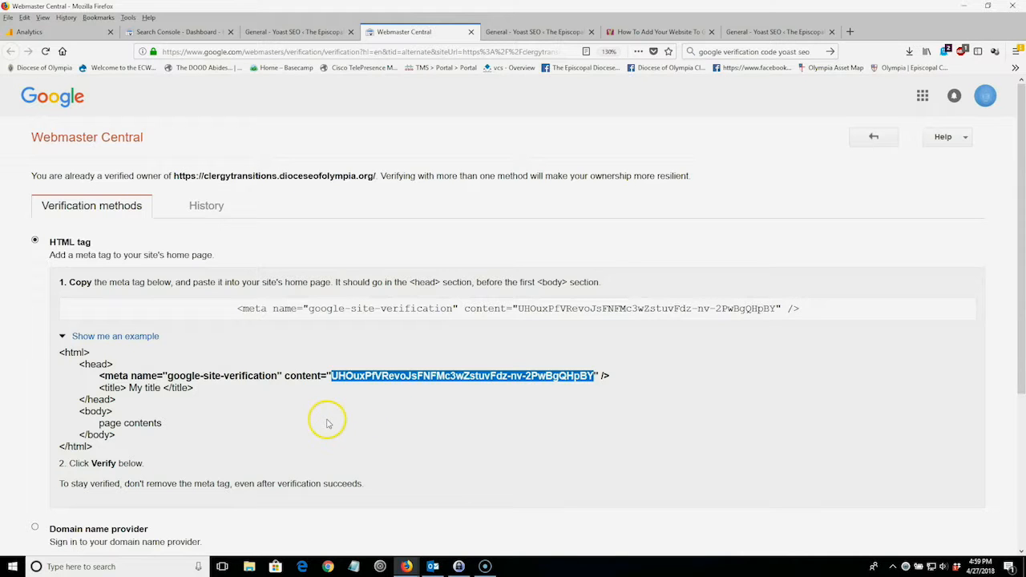
# Step: Try to verify the property with the HTML tag method
pyautogui.scroll(-5, 327, 420)
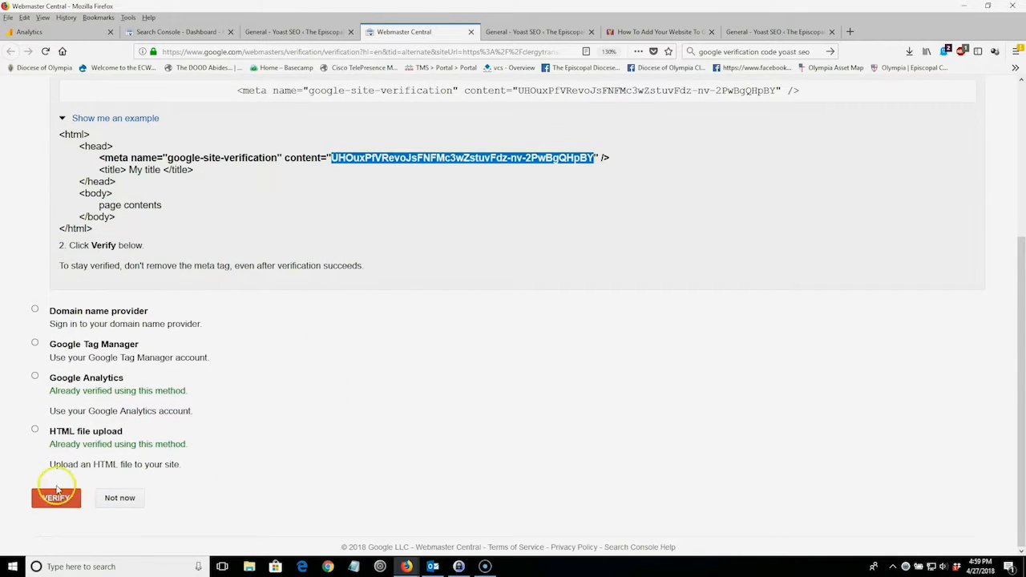
pyautogui.click(54, 497)
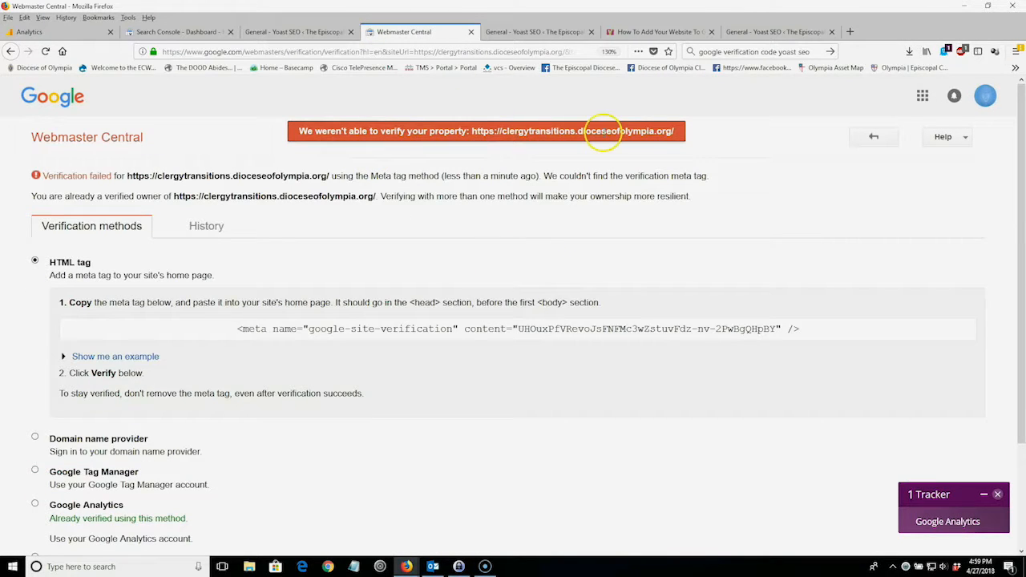
# Step: Switch to the Yoast SEO settings in WordPress, paste the code as the Google verification code and save the changes
pyautogui.click(271, 32)
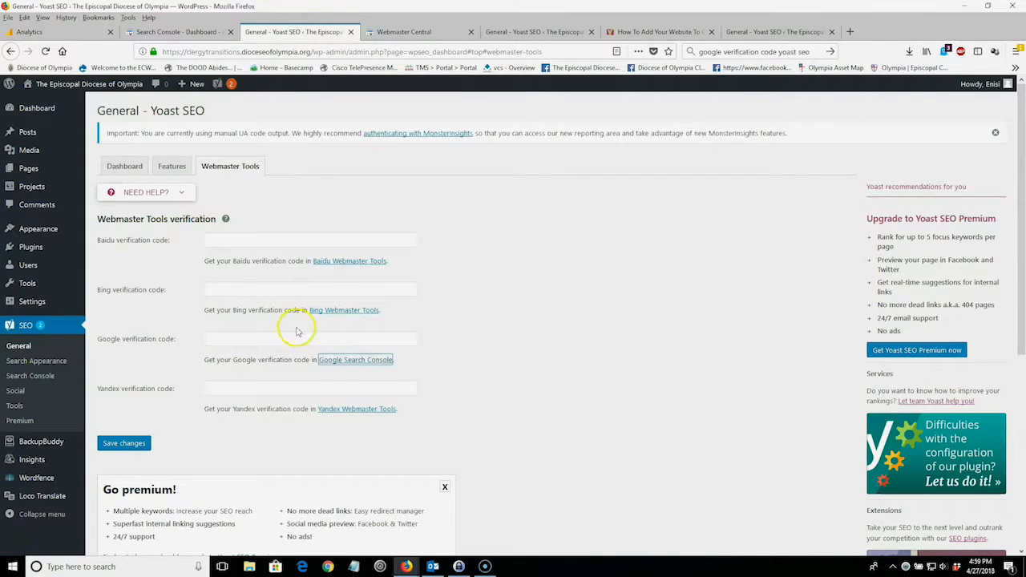
pyautogui.click(225, 337)
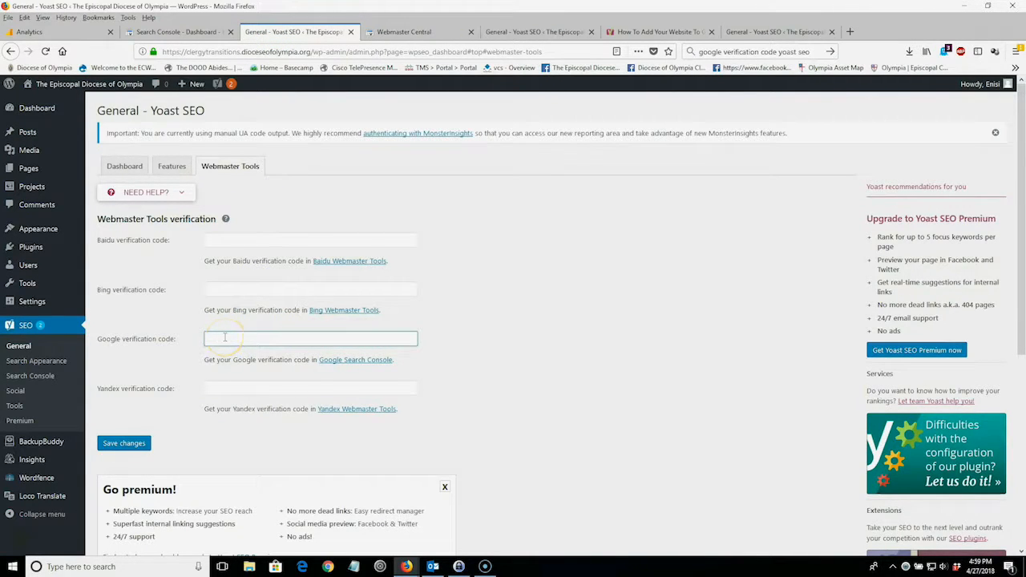
pyautogui.hotkey('ctrl', 'v')
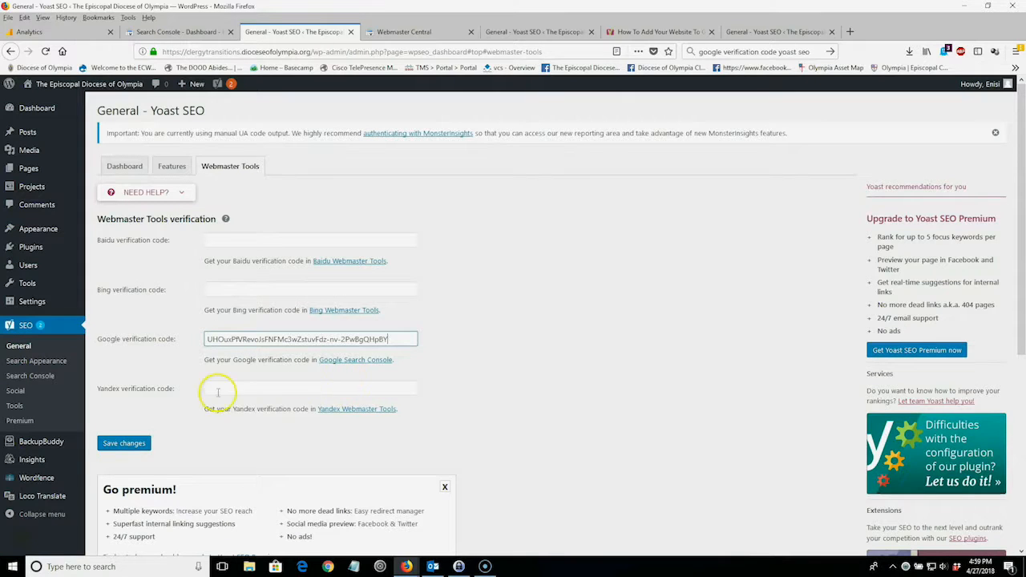
pyautogui.click(132, 443)
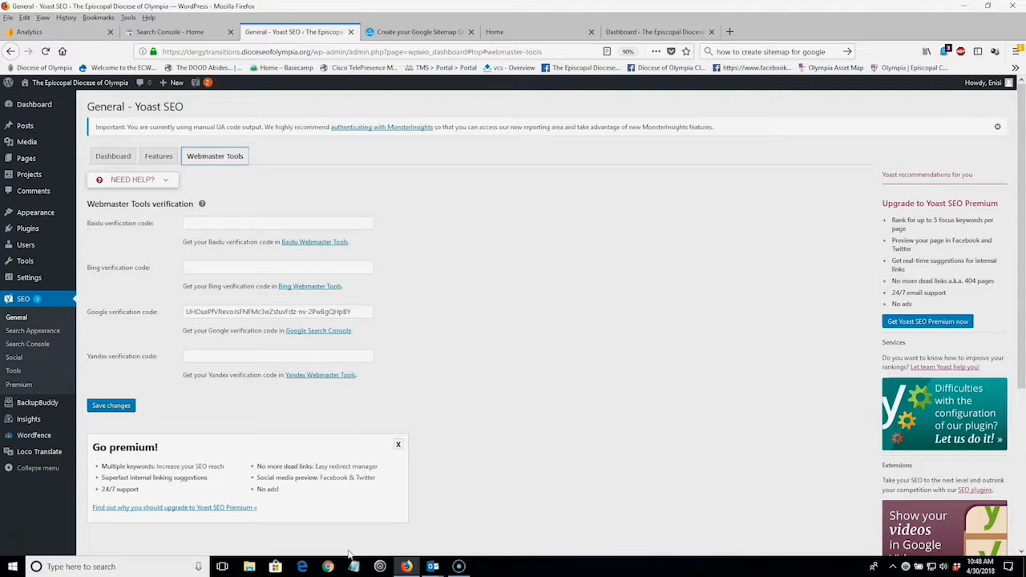
# Step: Show the XML-Sitemaps.com online sitemap generator page
pyautogui.click(379, 31)
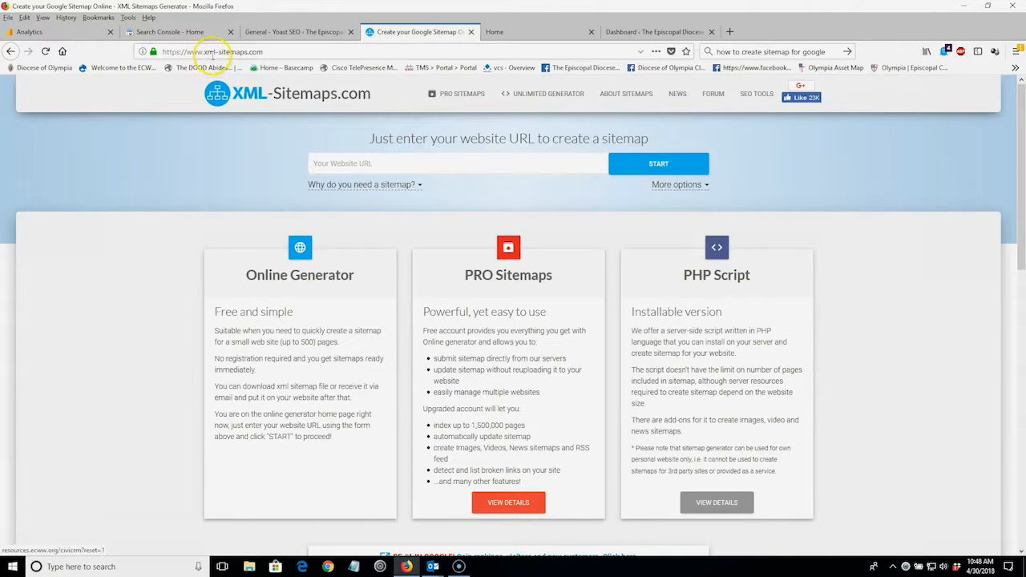
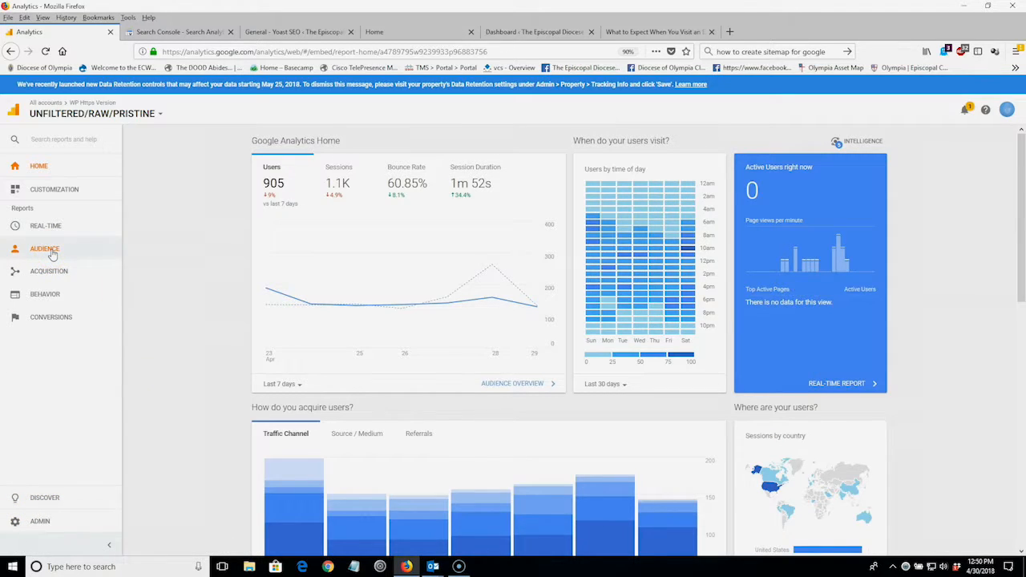
# Step: Show the Audience Overview report in Google Analytics and check its date range selection without changing it
pyautogui.click(45, 250)
pyautogui.click(46, 268)
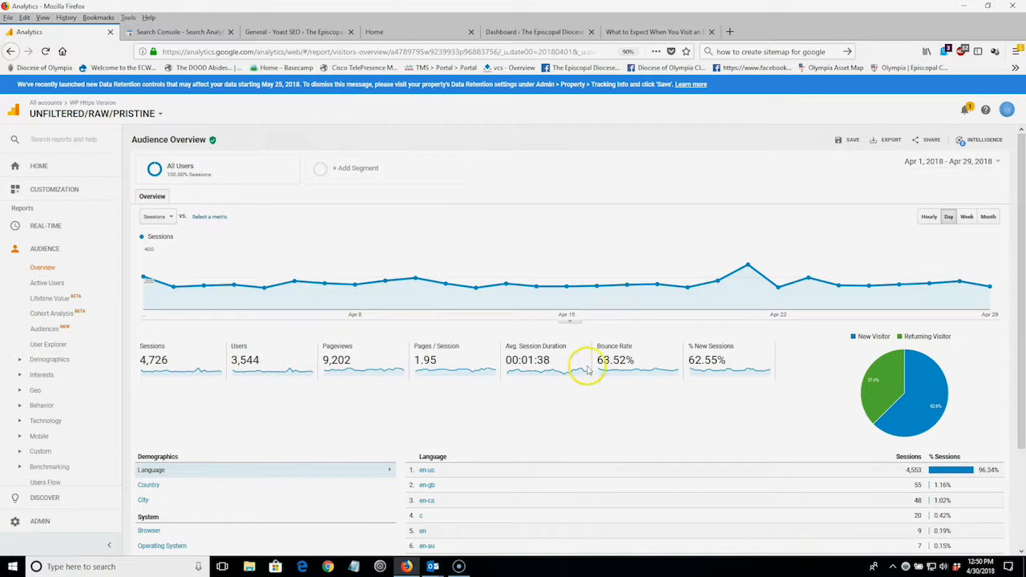
pyautogui.click(998, 163)
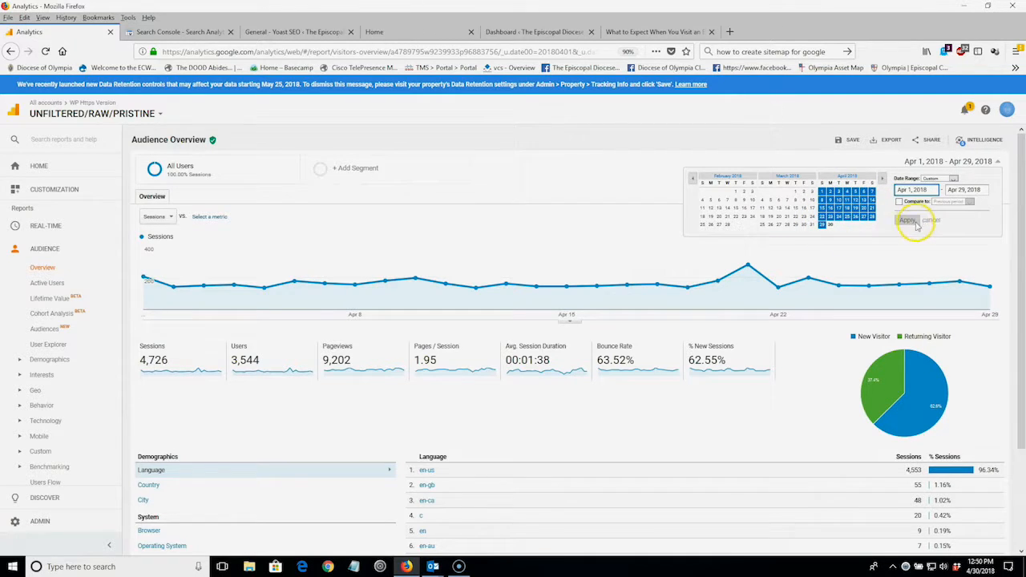
pyautogui.click(638, 223)
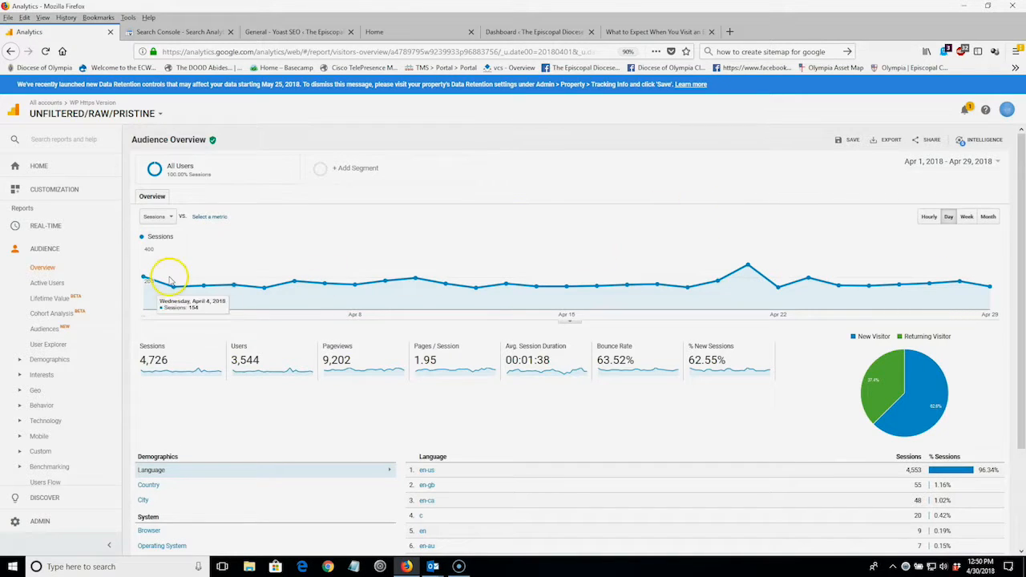
# Step: Examine the Landing Pages and Exit Pages reports in the Behavior site content section, ending on Landing Pages
pyautogui.click(46, 250)
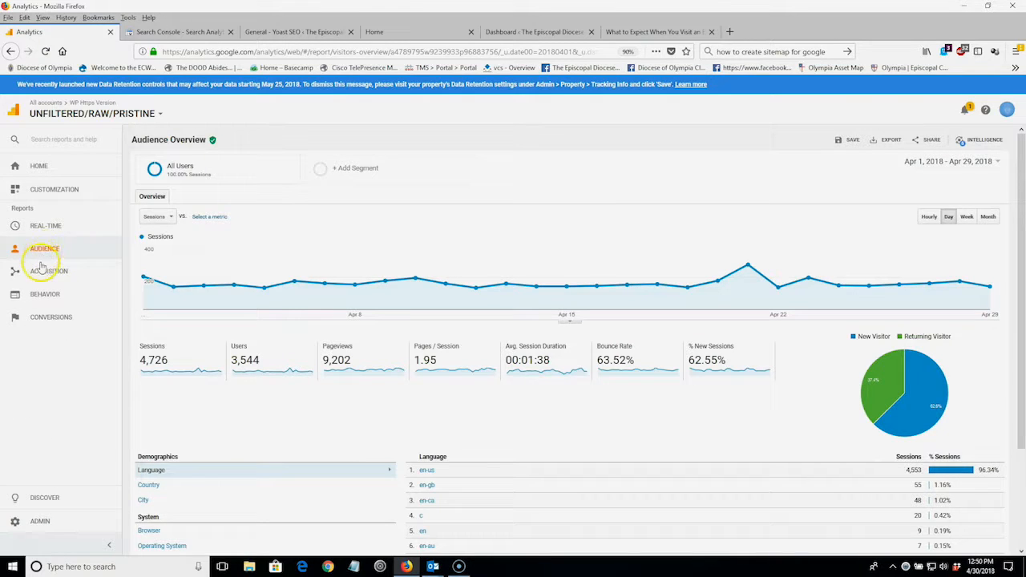
pyautogui.click(45, 294)
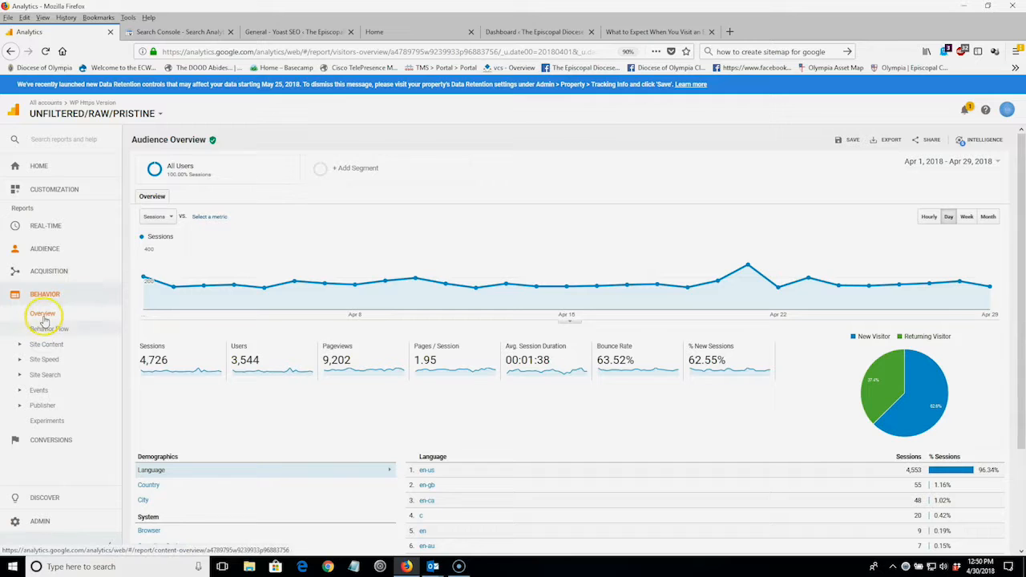
pyautogui.click(46, 345)
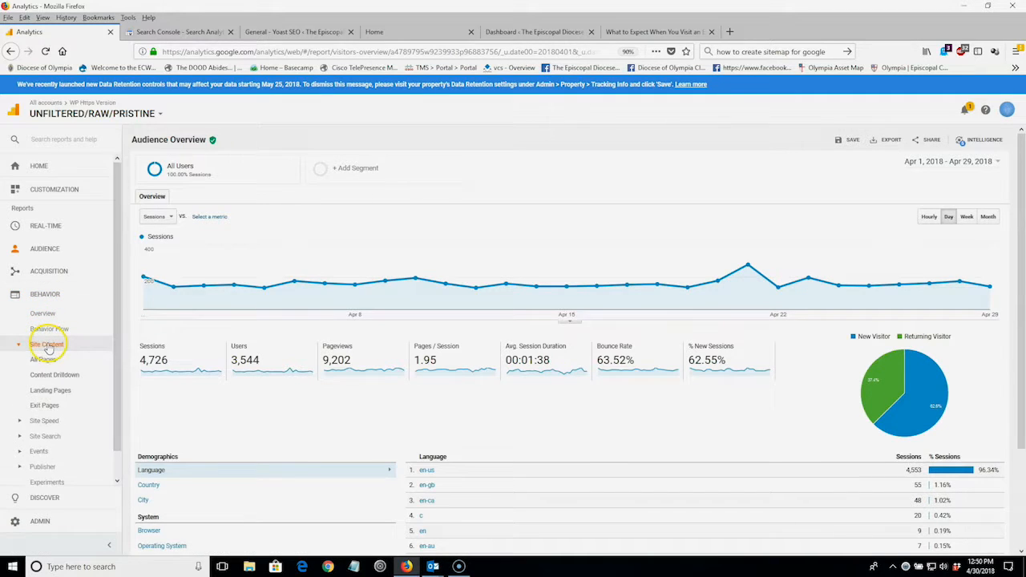
pyautogui.click(61, 392)
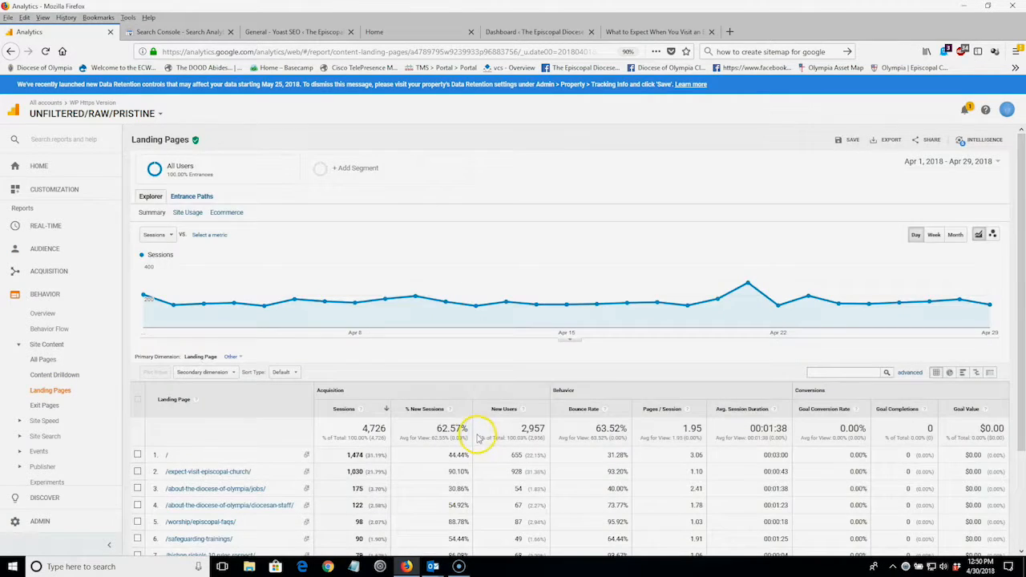
pyautogui.scroll(-1, 407, 435)
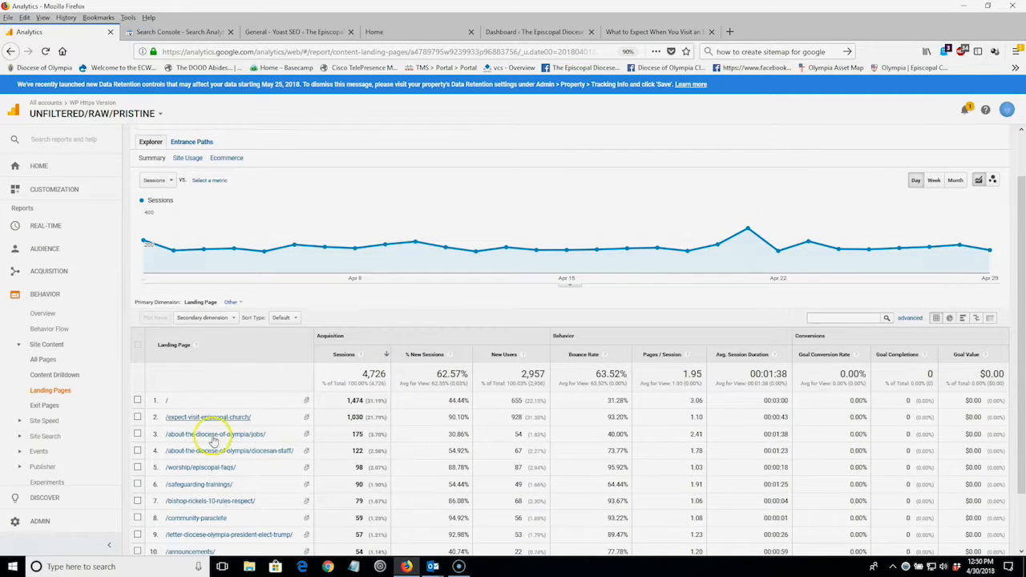
pyautogui.scroll(1, 183, 417)
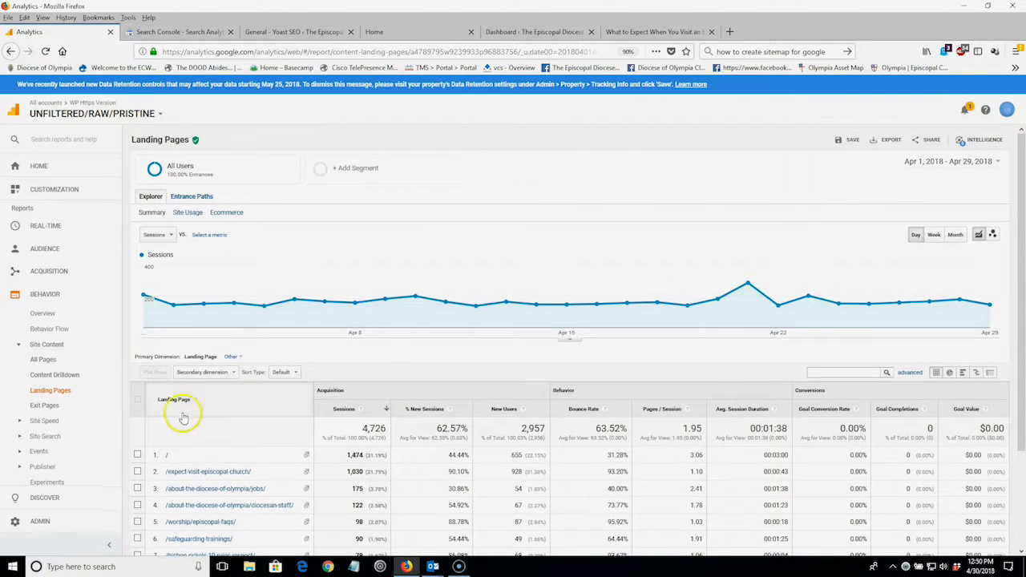
pyautogui.click(44, 405)
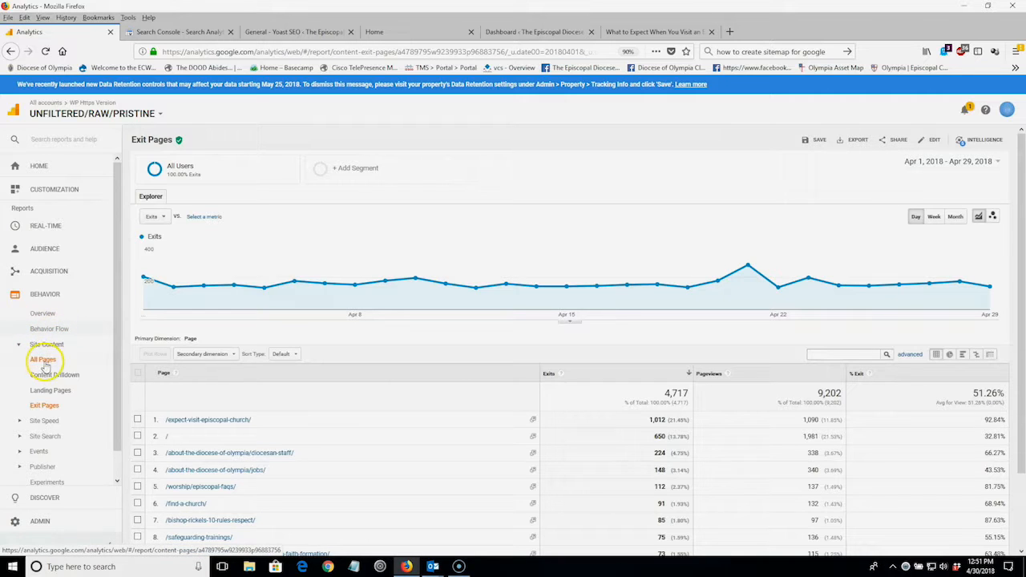
pyautogui.click(63, 393)
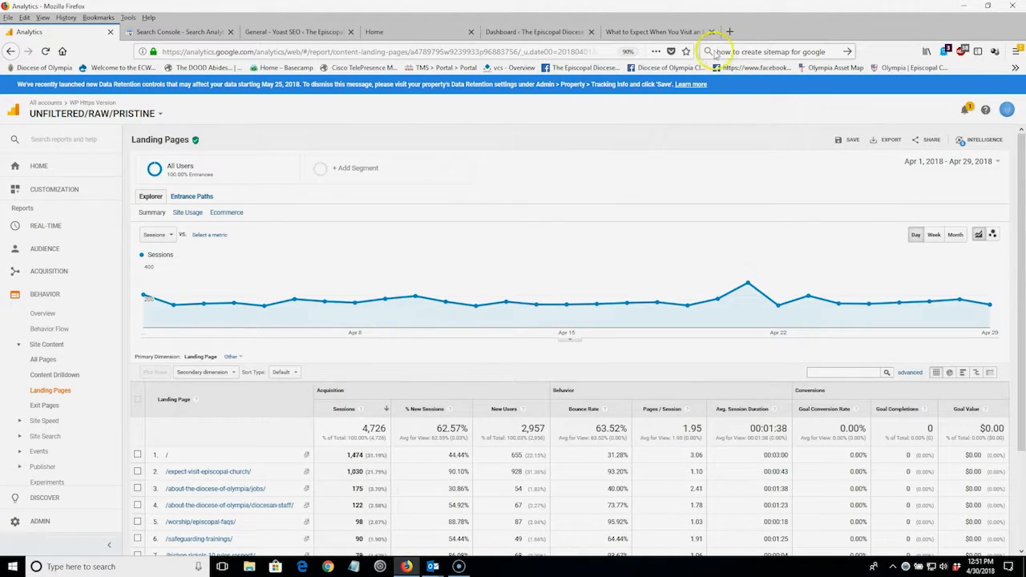
# Step: View the website's What to Expect When You Visit an Episcopal Church page, and search Google for "visit episcopal church" in a new tab
pyautogui.click(647, 35)
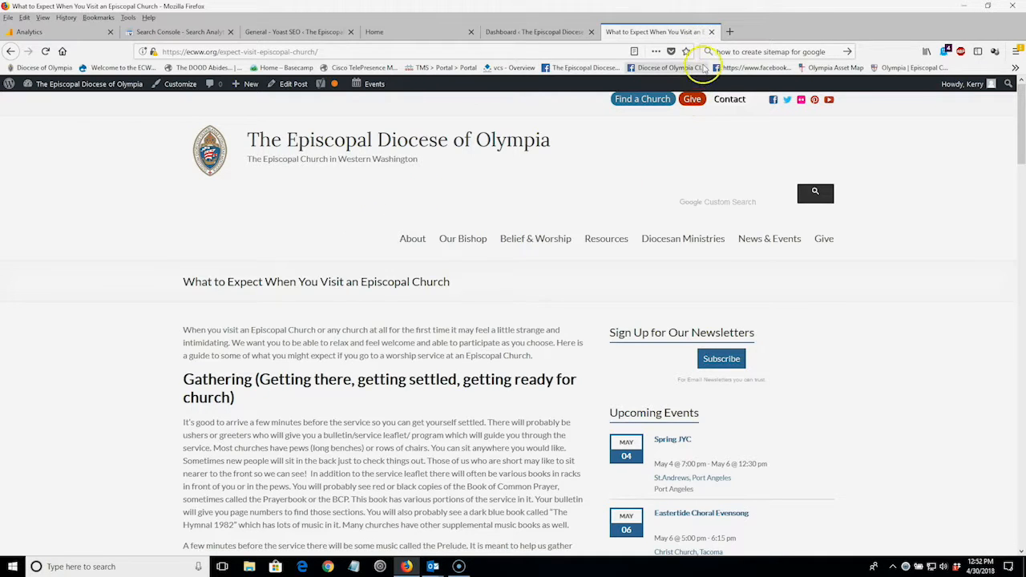
pyautogui.click(730, 31)
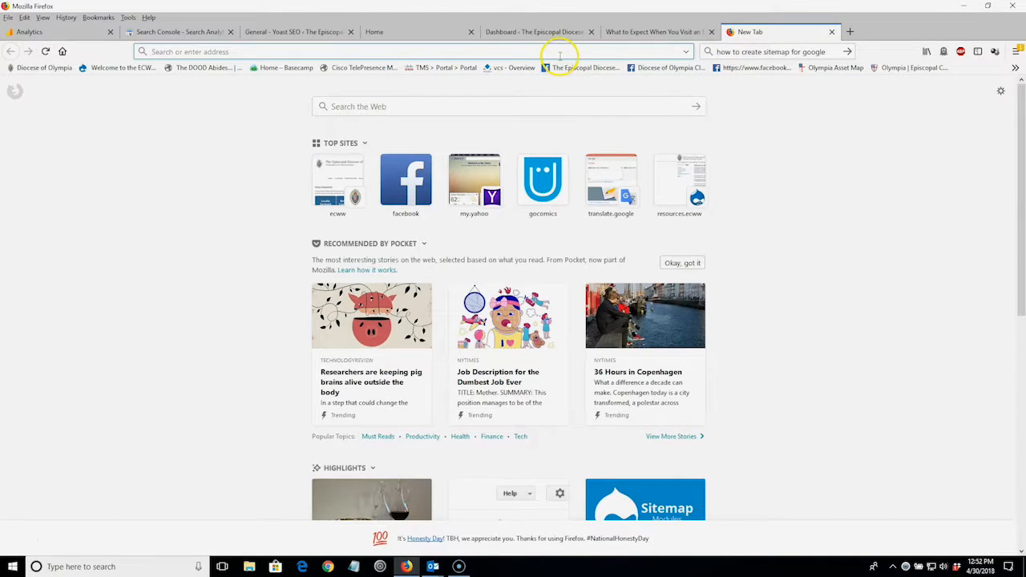
pyautogui.click(558, 51)
pyautogui.write('google.com/')
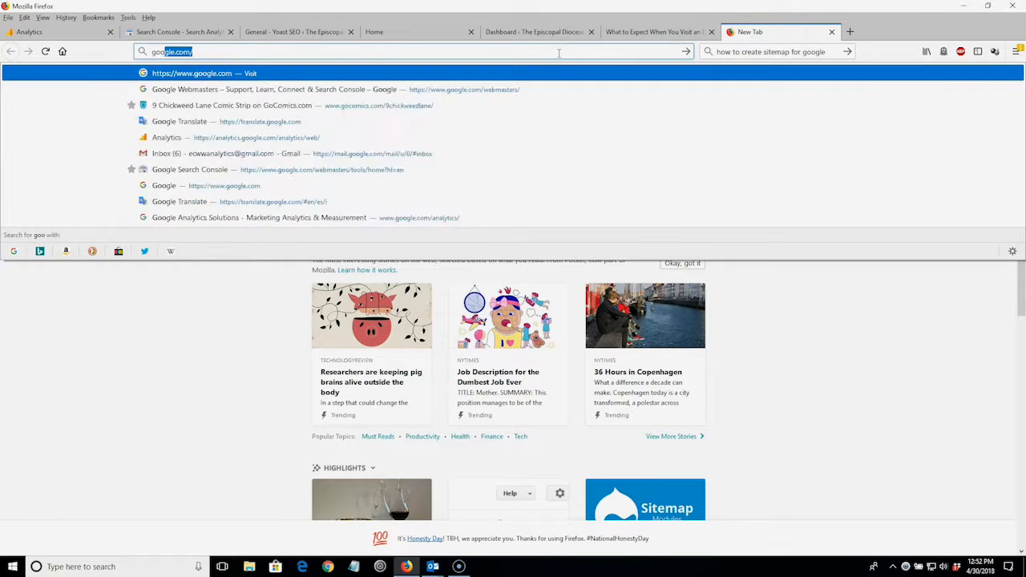
pyautogui.press('Return')
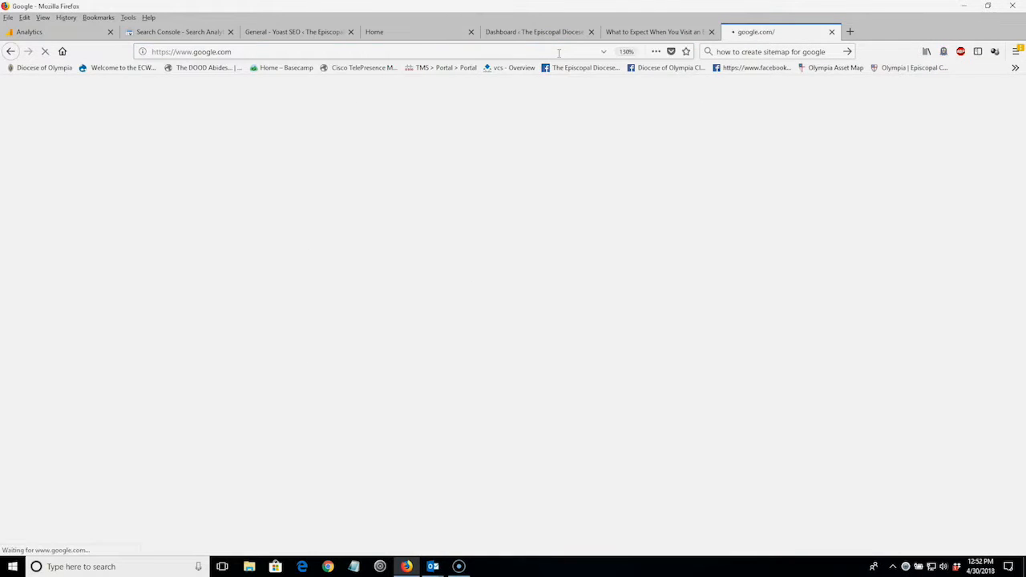
pyautogui.click(359, 316)
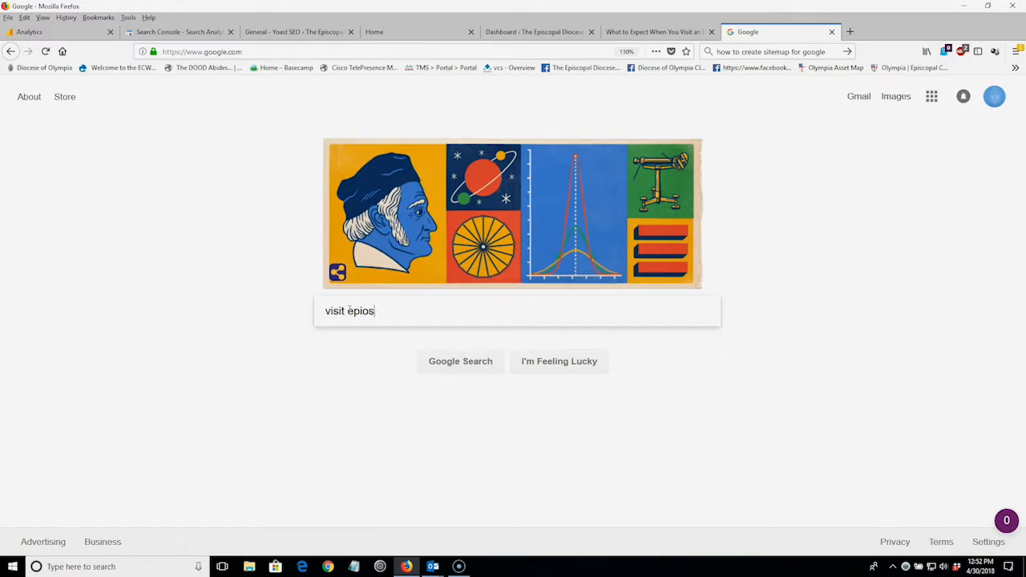
pyautogui.write('visit episc')
pyautogui.press('BackSpace')
pyautogui.press('BackSpace')
pyautogui.press('Return')
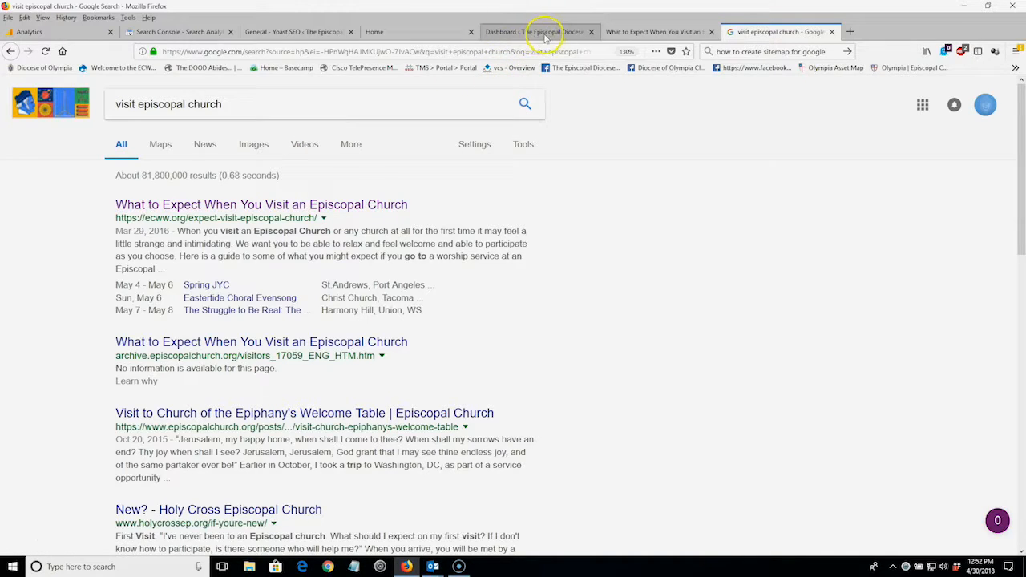
# Step: Return to Google Analytics and review the Exit Pages and All Pages reports for the site content
pyautogui.click(48, 32)
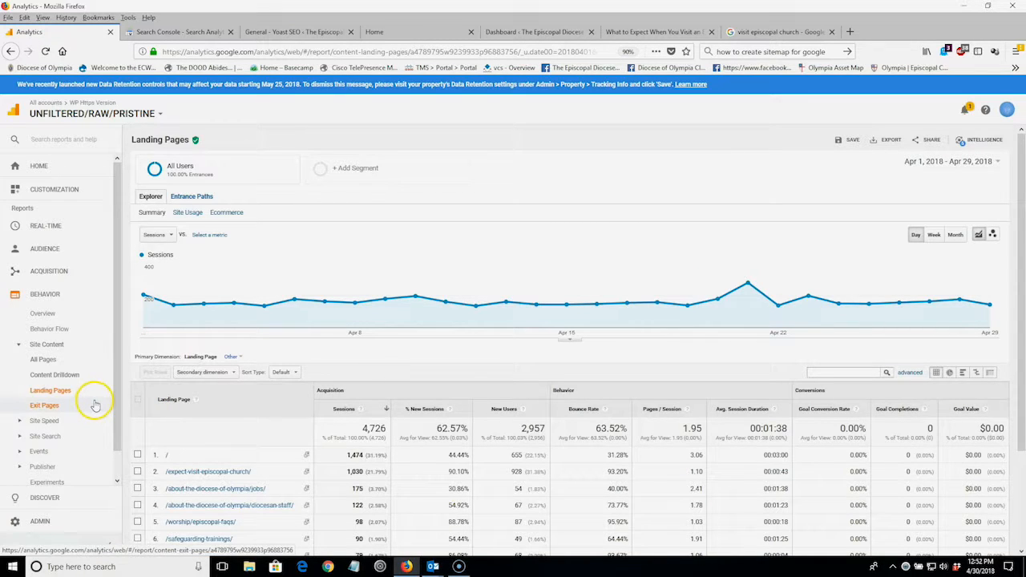
pyautogui.click(47, 408)
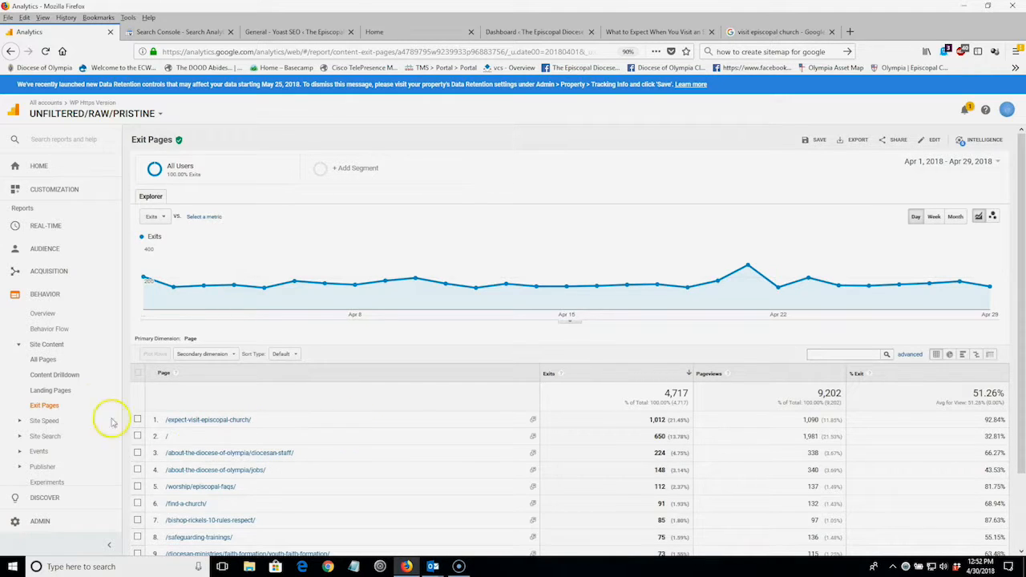
pyautogui.click(43, 361)
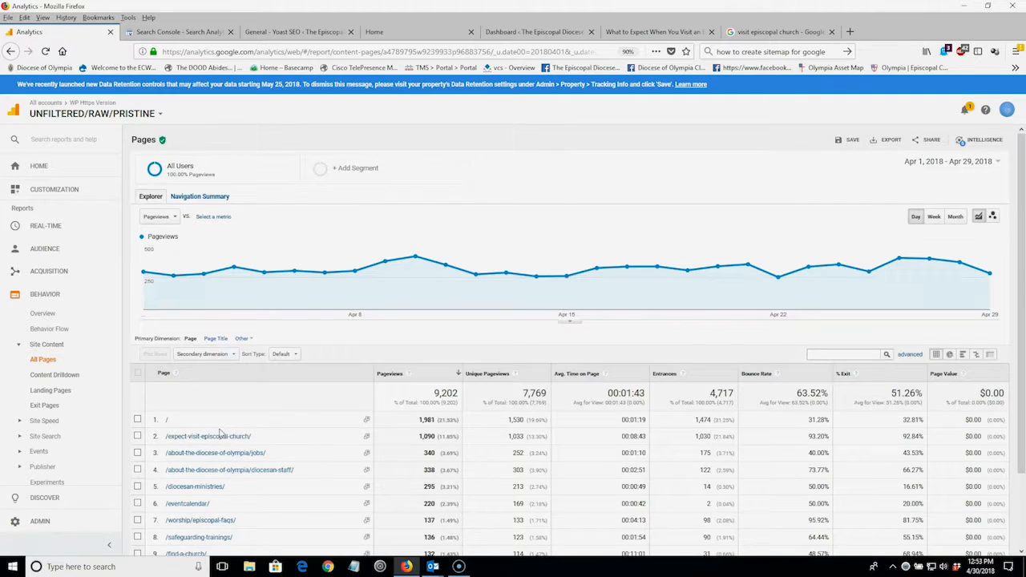
pyautogui.click(218, 434)
# Step: Open the Nonprofit Dashboard from the customization dashboards and review its widgets down to the referring sites
pyautogui.click(52, 191)
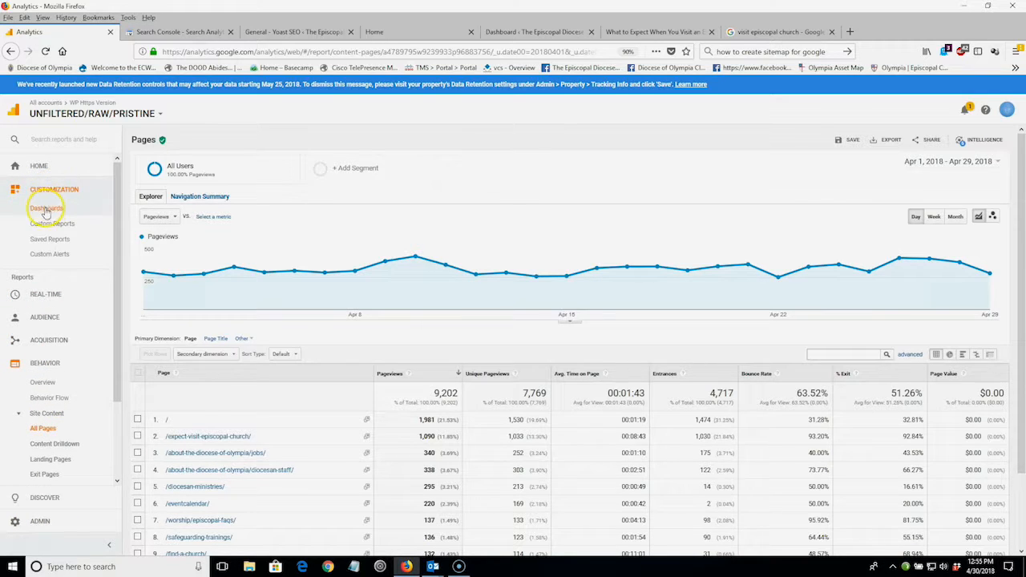
pyautogui.click(44, 210)
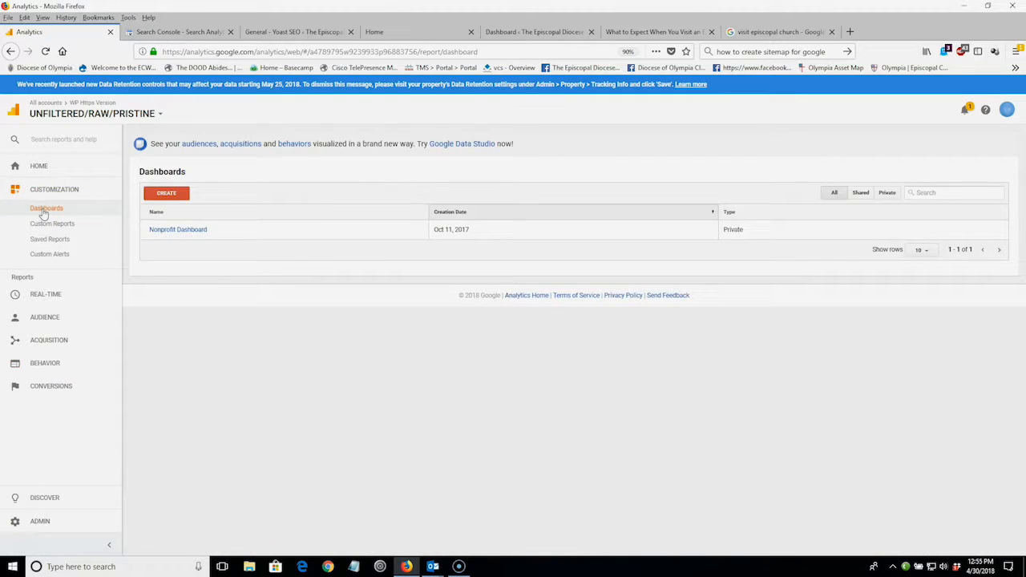
pyautogui.click(180, 231)
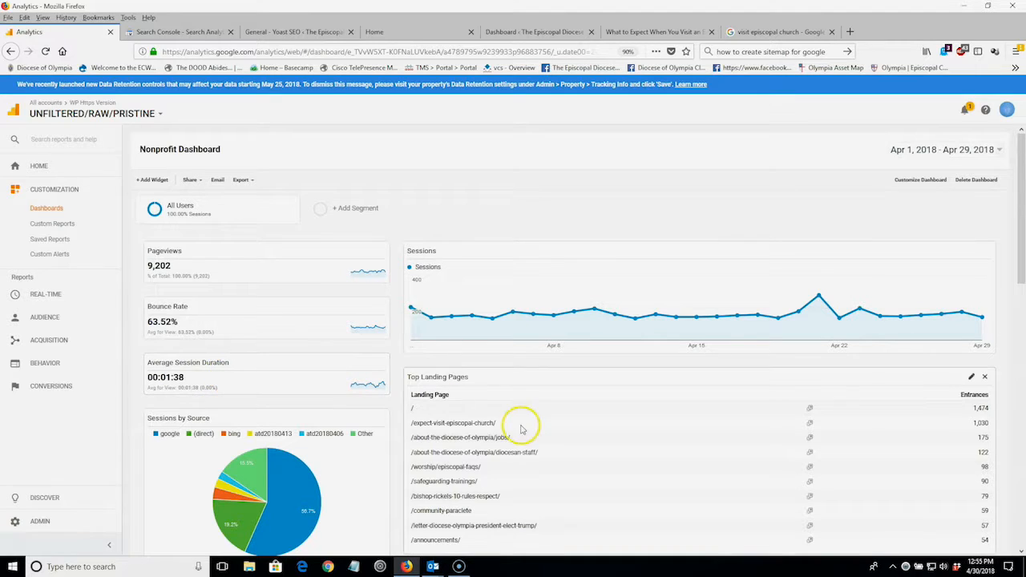
pyautogui.scroll(-5, 662, 357)
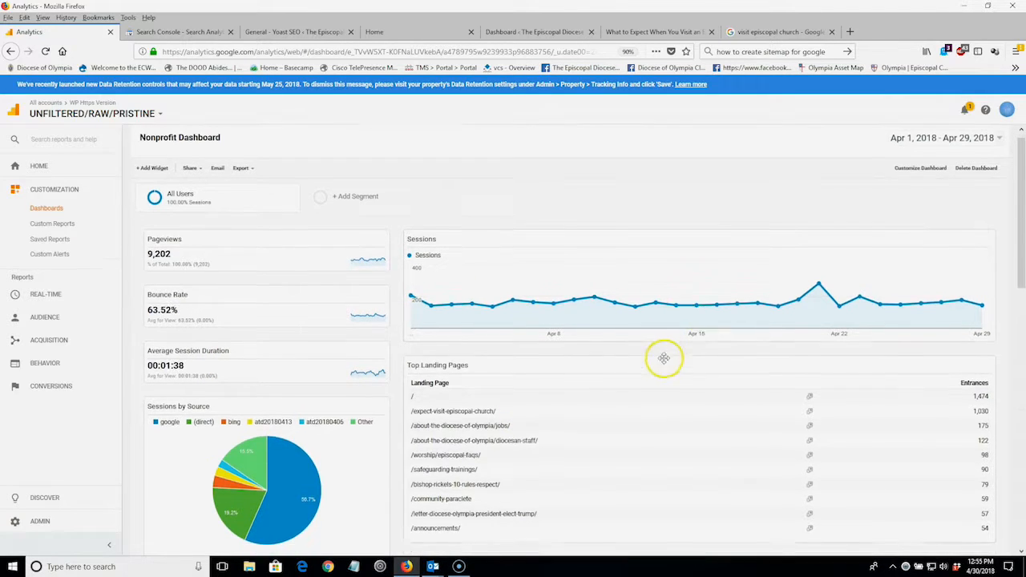
pyautogui.scroll(-4, 607, 325)
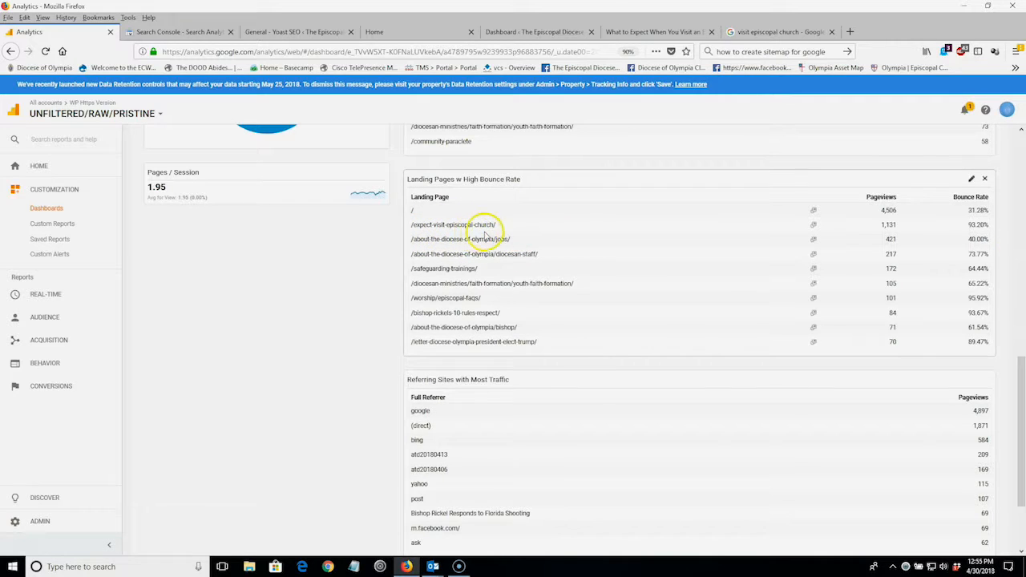
pyautogui.scroll(-3, 571, 252)
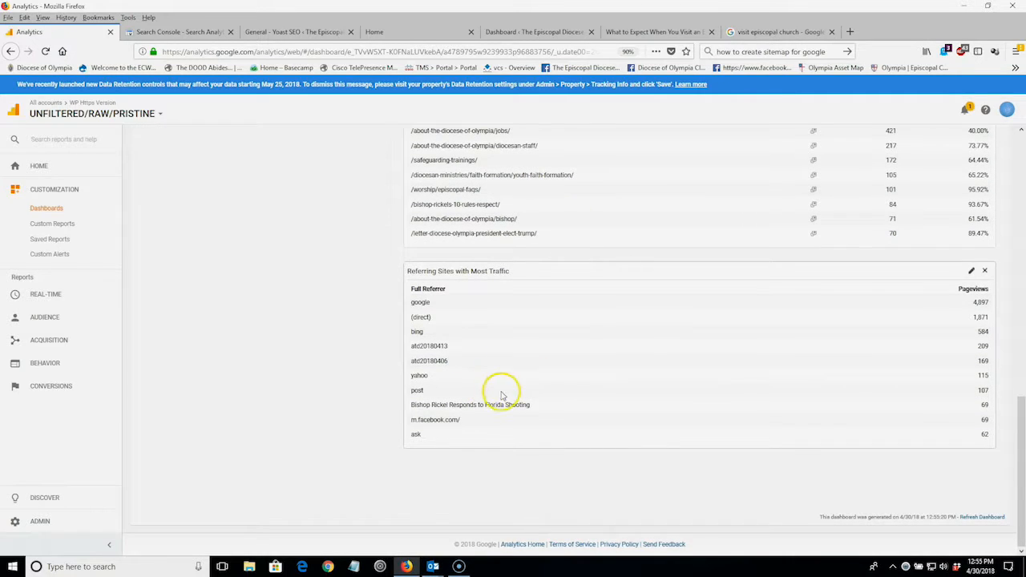
pyautogui.scroll(8, 497, 393)
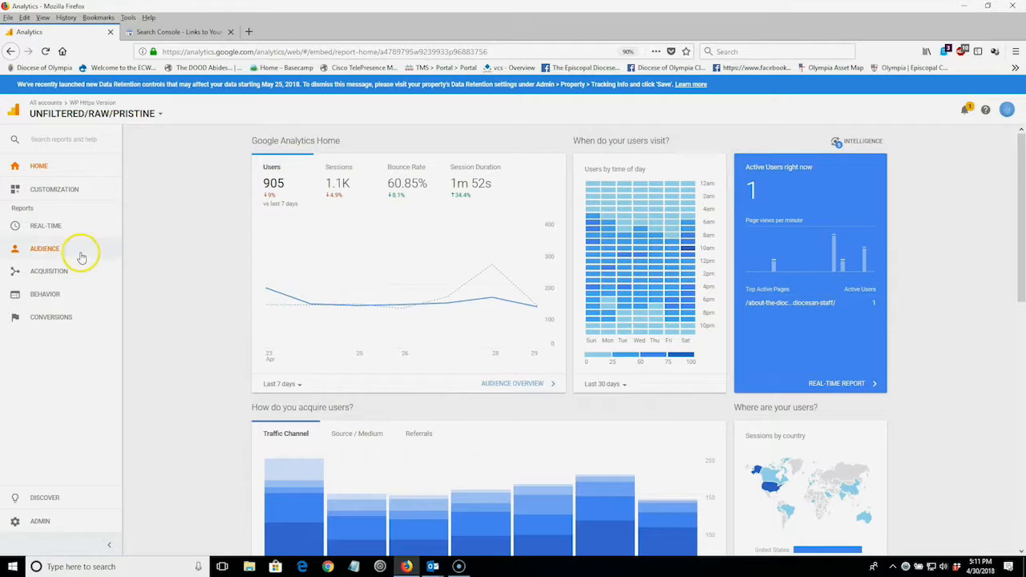
# Step: Show the Acquisition Overview report and examine the top channels chart and the channel breakdown table
pyautogui.click(50, 272)
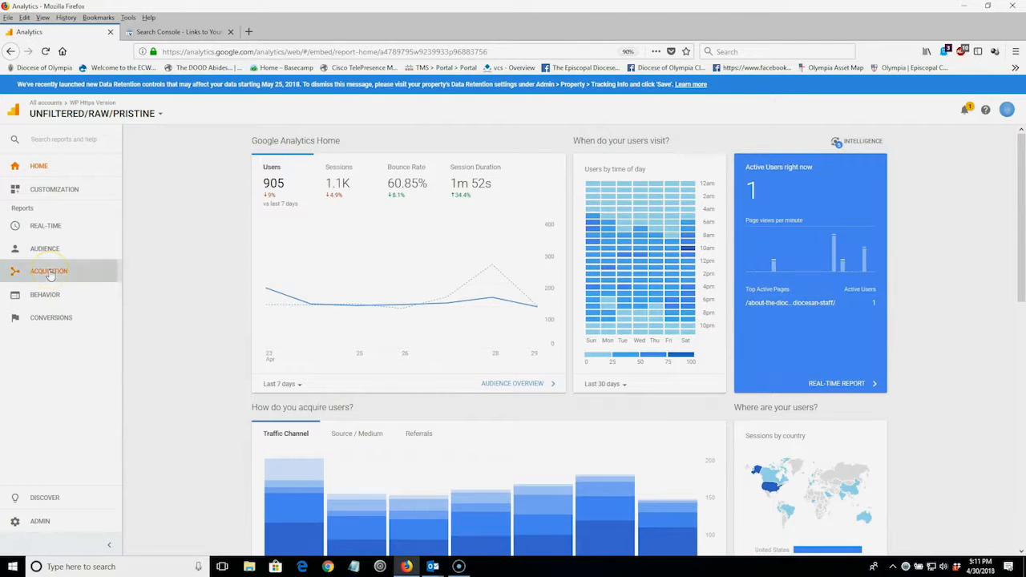
pyautogui.click(46, 290)
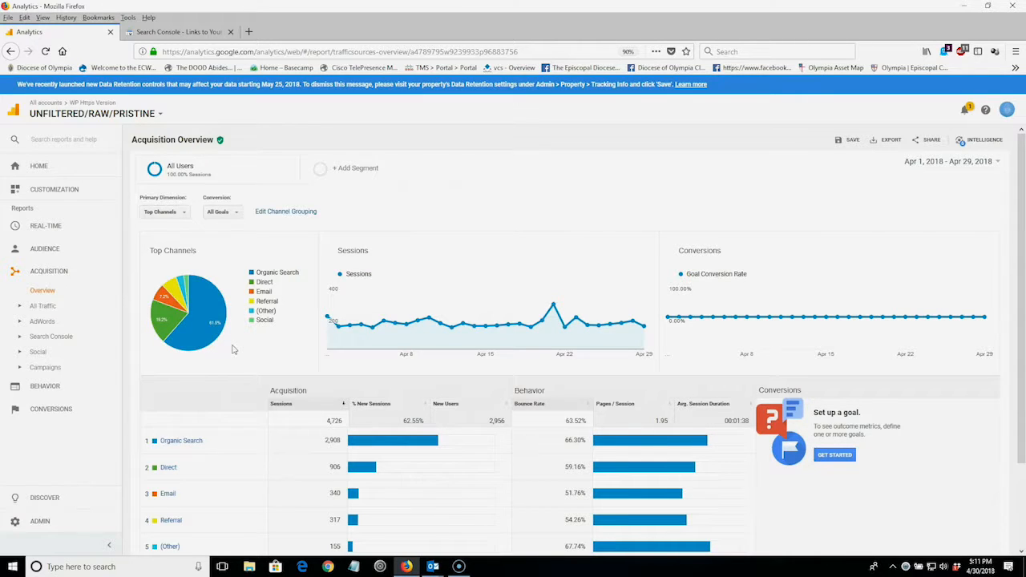
pyautogui.moveTo(152, 314)
pyautogui.click(258, 360)
pyautogui.click(160, 305)
pyautogui.scroll(-2, 167, 394)
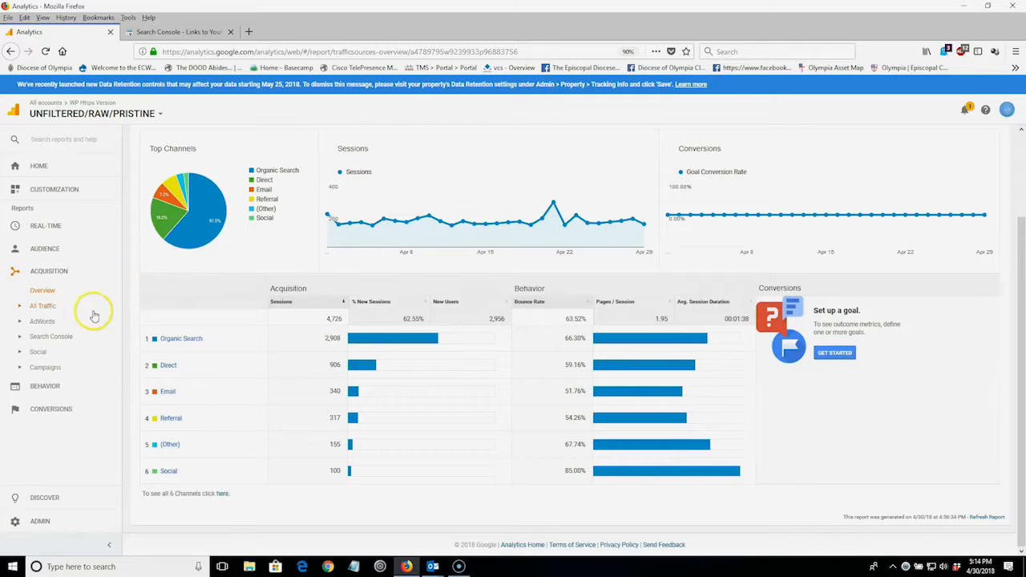
# Step: Review the Queries and Landing Pages reports in the Search Console section of the Acquisition reports
pyautogui.click(45, 338)
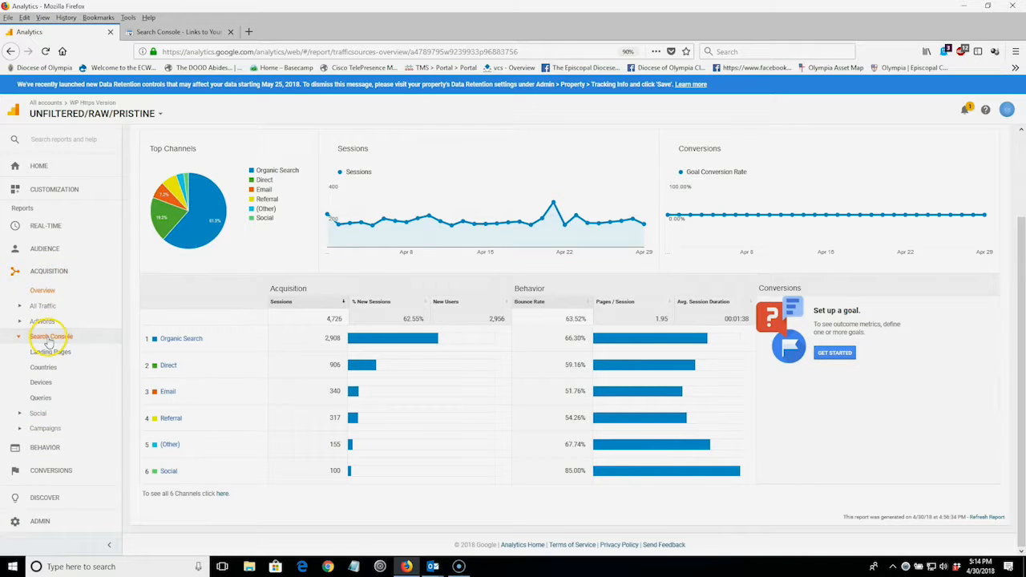
pyautogui.click(44, 398)
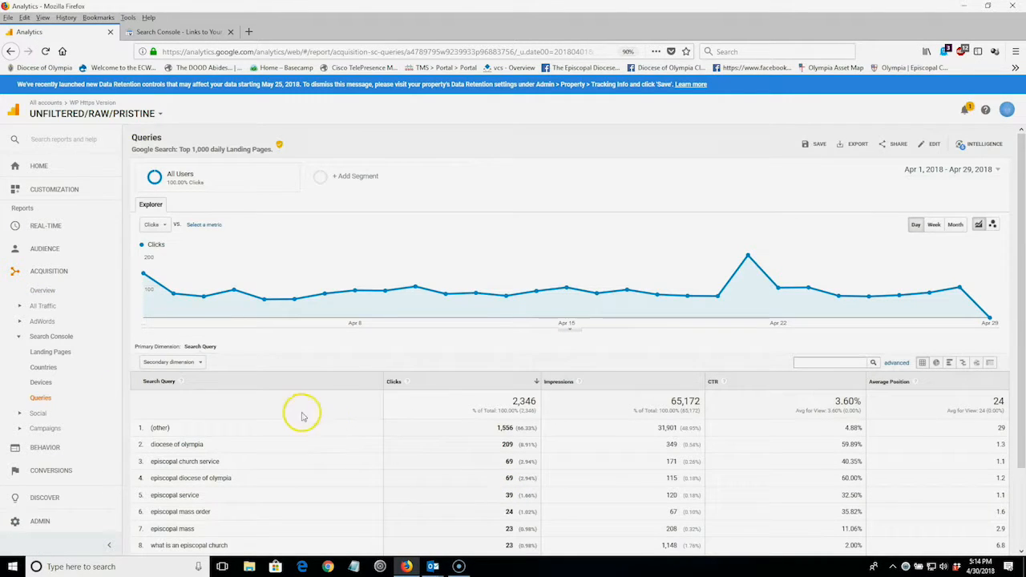
pyautogui.scroll(-2, 298, 416)
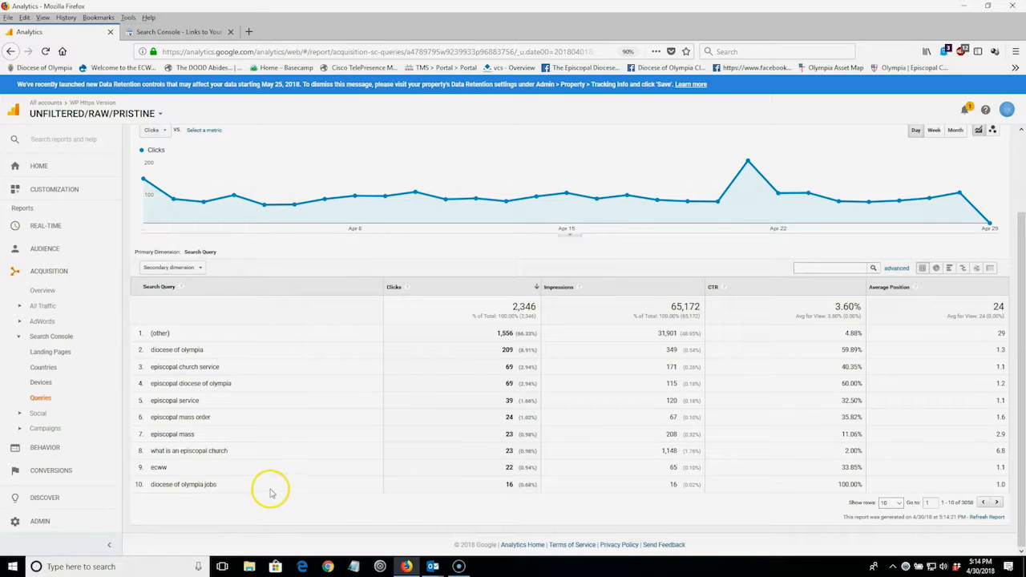
pyautogui.click(51, 353)
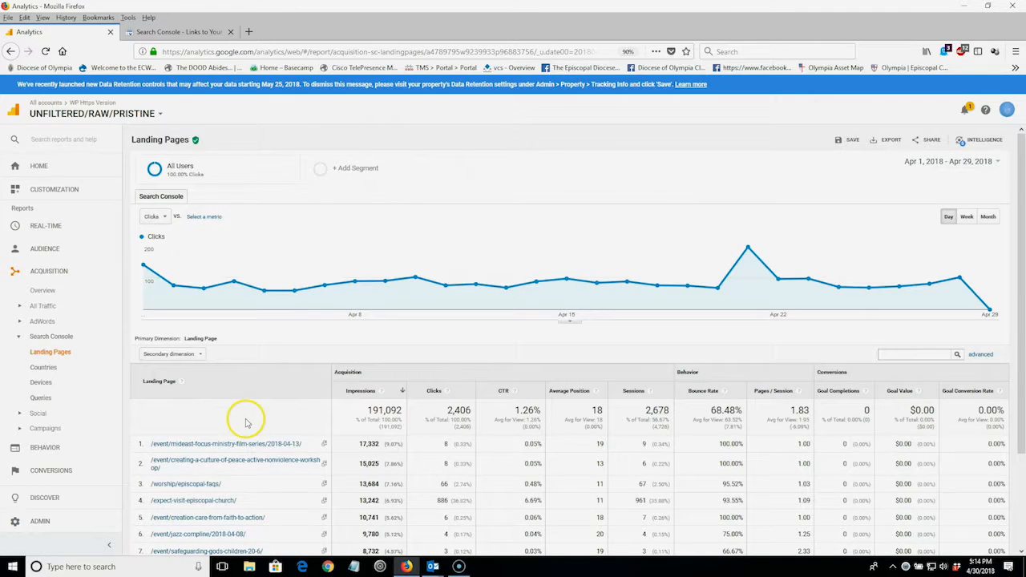
pyautogui.scroll(-1, 180, 361)
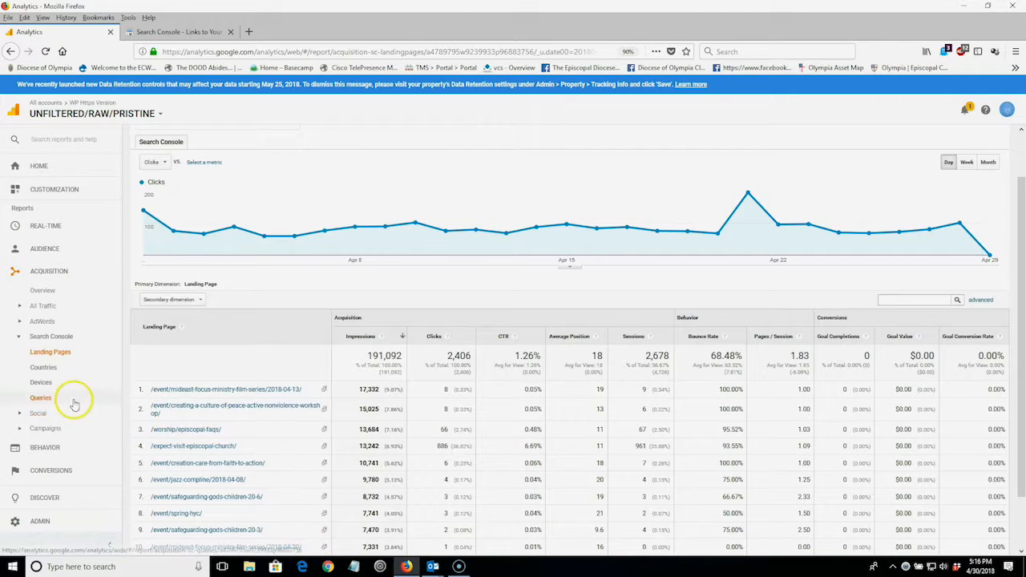
# Step: Open the Social Overview report in the Acquisition reports and review the social networks that send sessions
pyautogui.click(40, 413)
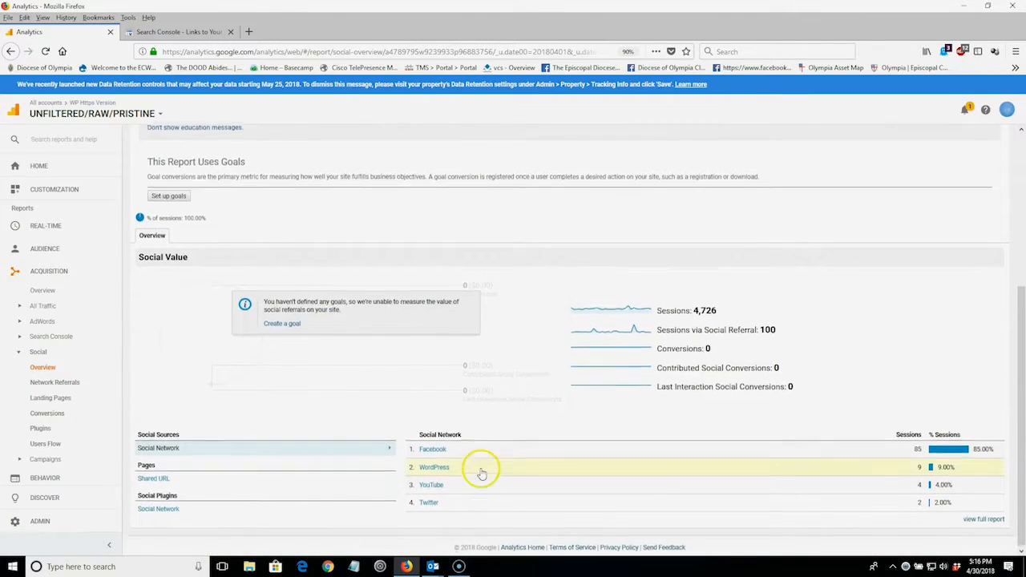
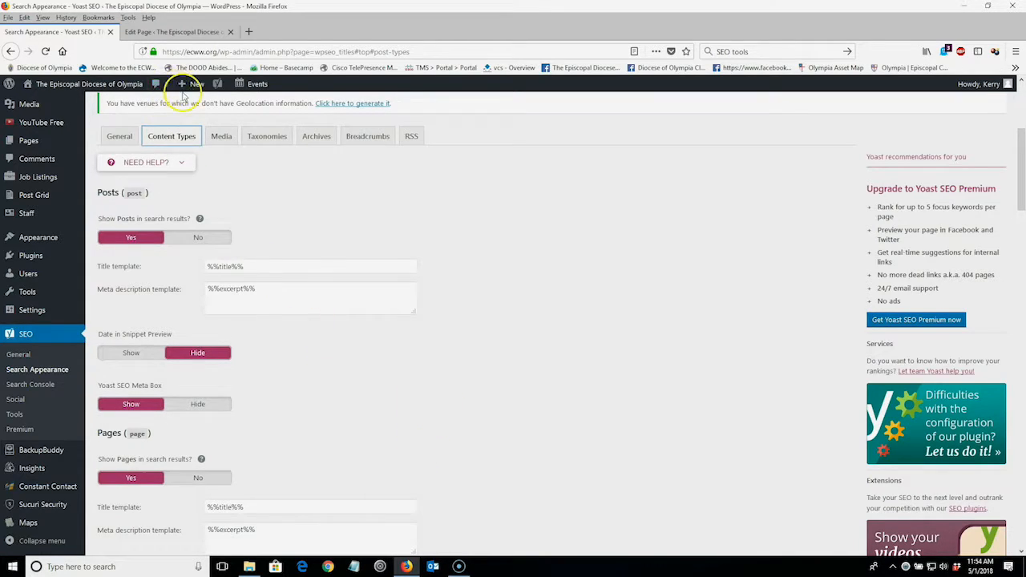
# Step: Switch to the edit page of About the Diocese of Olympia and show the readability analysis in its Yoast SEO box
pyautogui.click(172, 34)
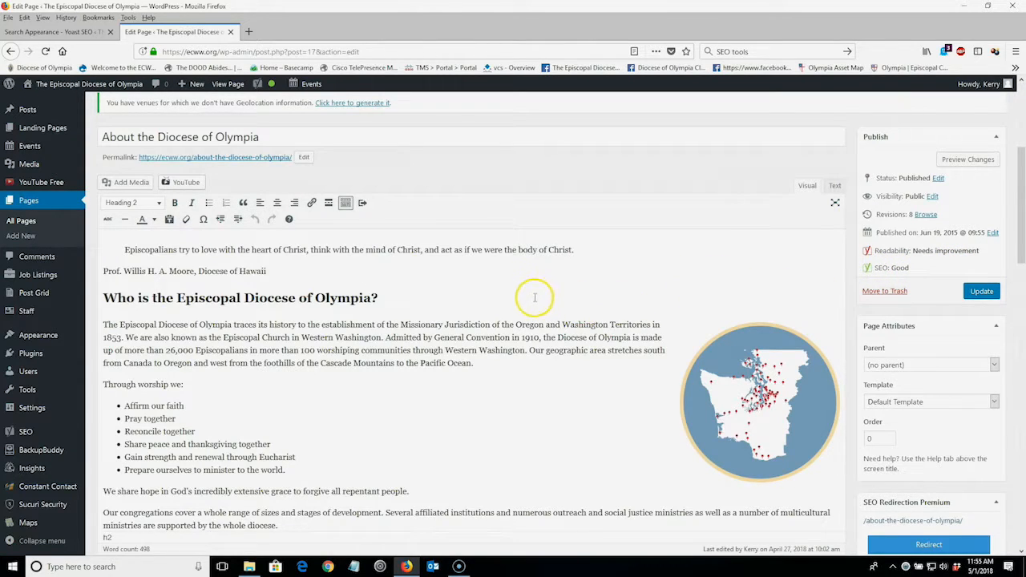
pyautogui.scroll(-5, 536, 299)
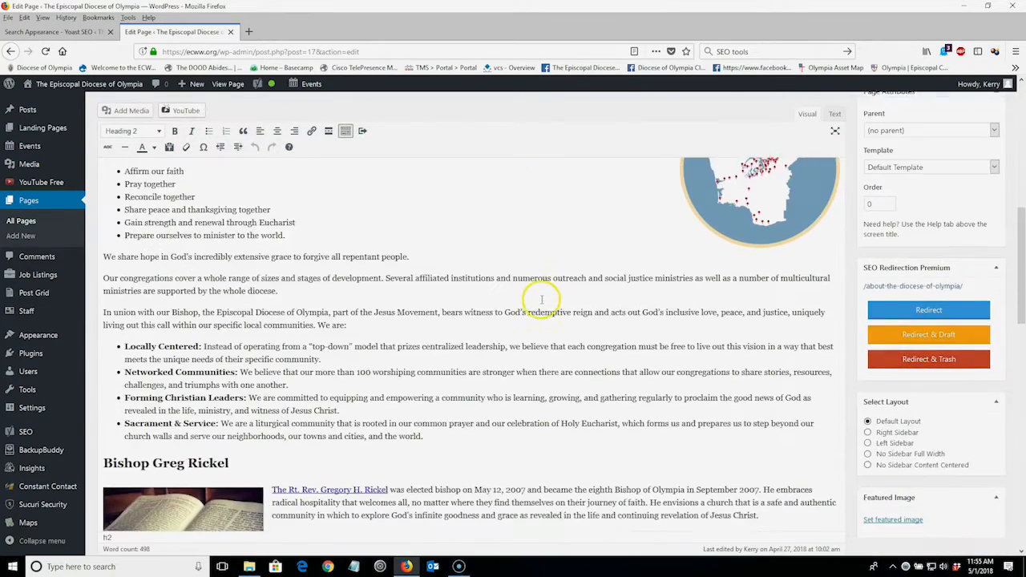
pyautogui.scroll(-8, 542, 300)
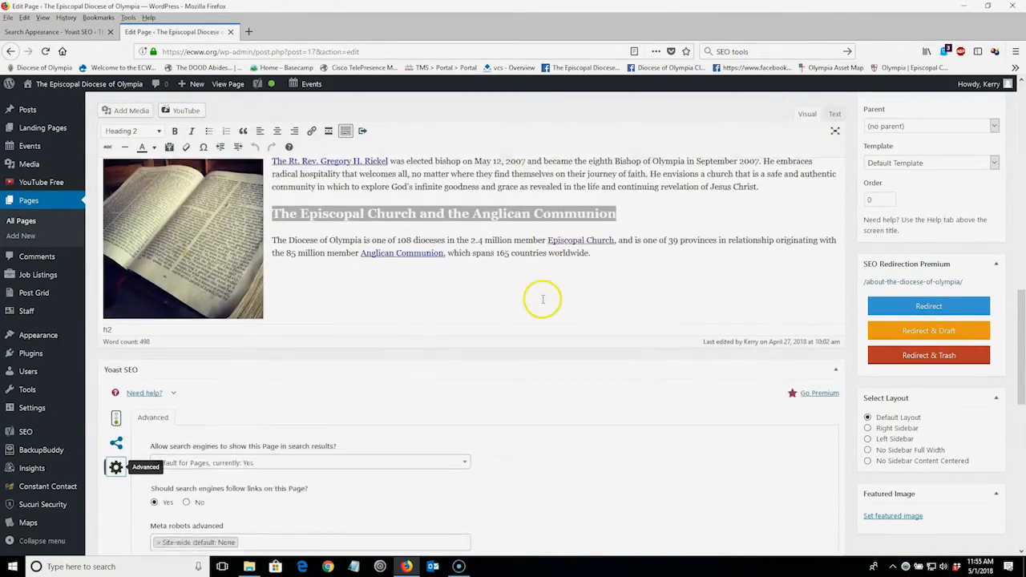
pyautogui.click(116, 189)
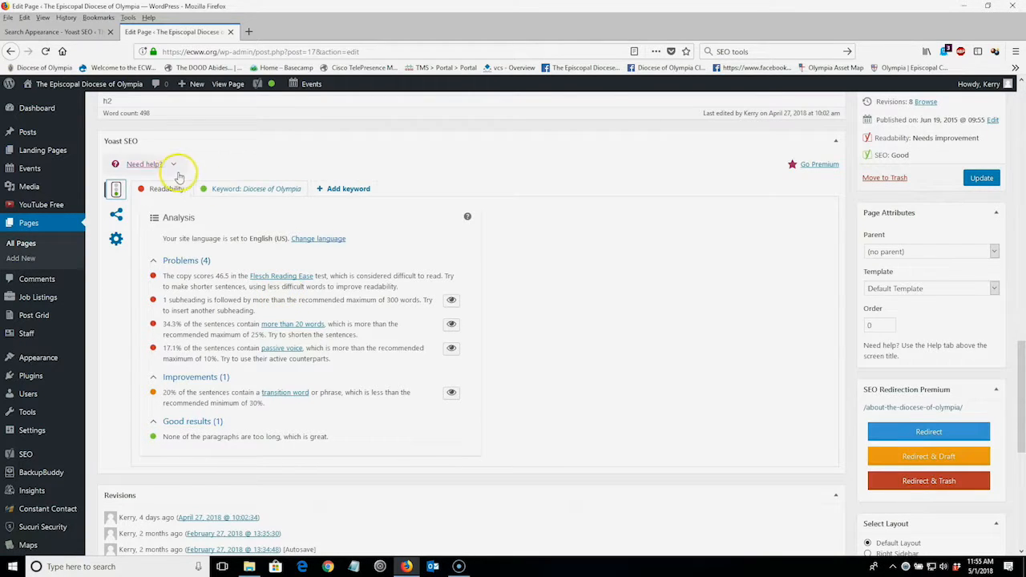
# Step: Show the analysis for the focus keyword Diocese of Olympia and review its problems, improvements, considerations and good results
pyautogui.click(268, 193)
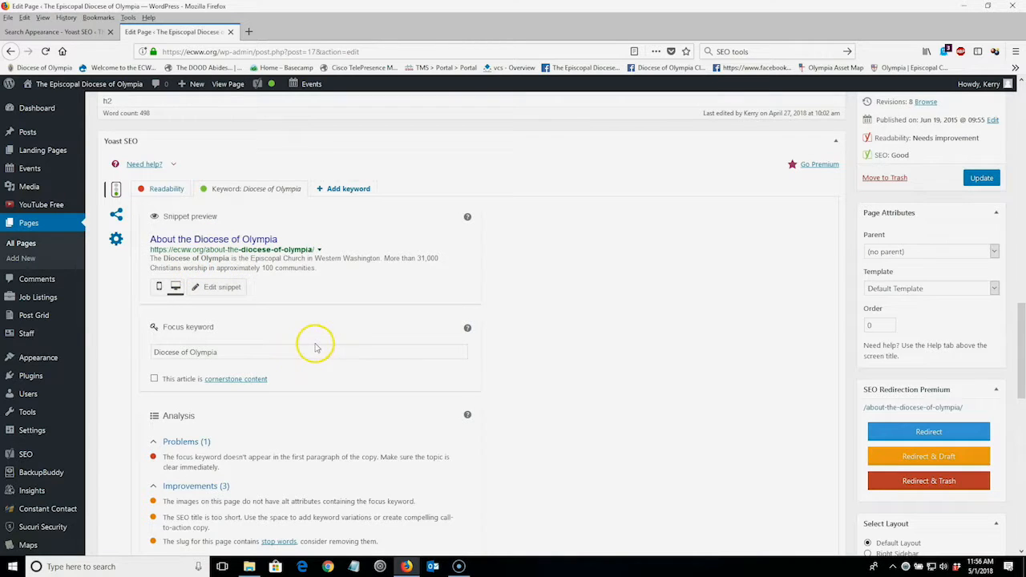
pyautogui.scroll(-2, 317, 345)
pyautogui.scroll(-6, 319, 347)
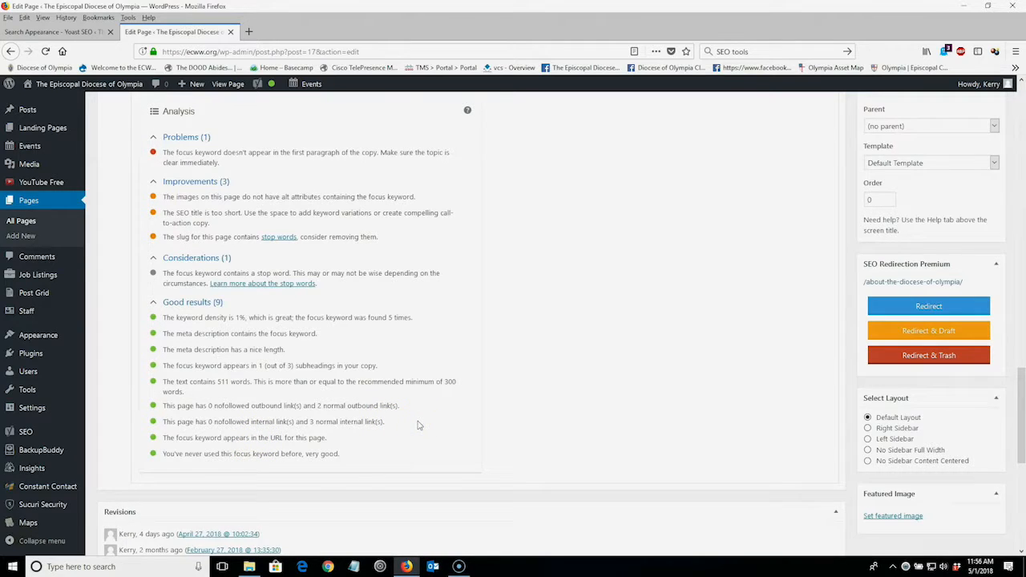
pyautogui.scroll(1, 417, 425)
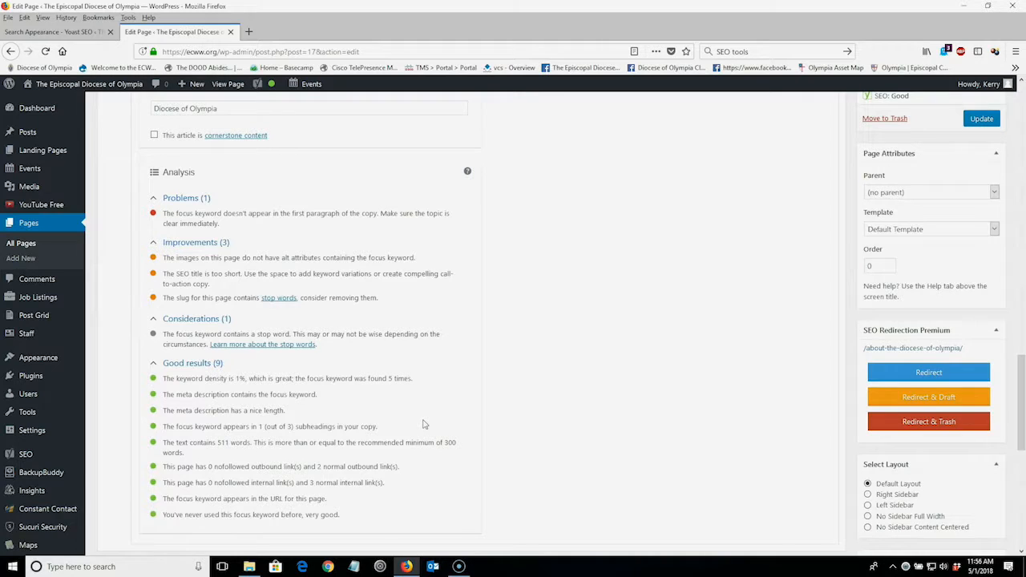
pyautogui.scroll(1, 425, 425)
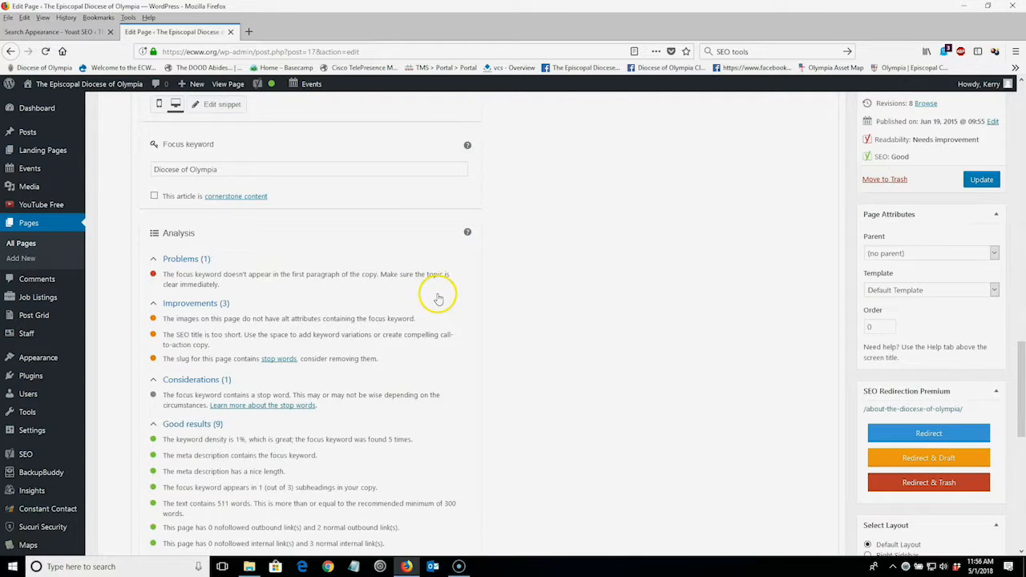
# Step: Check the page's title and opening paragraphs against the focus keyword, and return to the Yoast SEO keyword analysis and snippet preview
pyautogui.scroll(4, 331, 277)
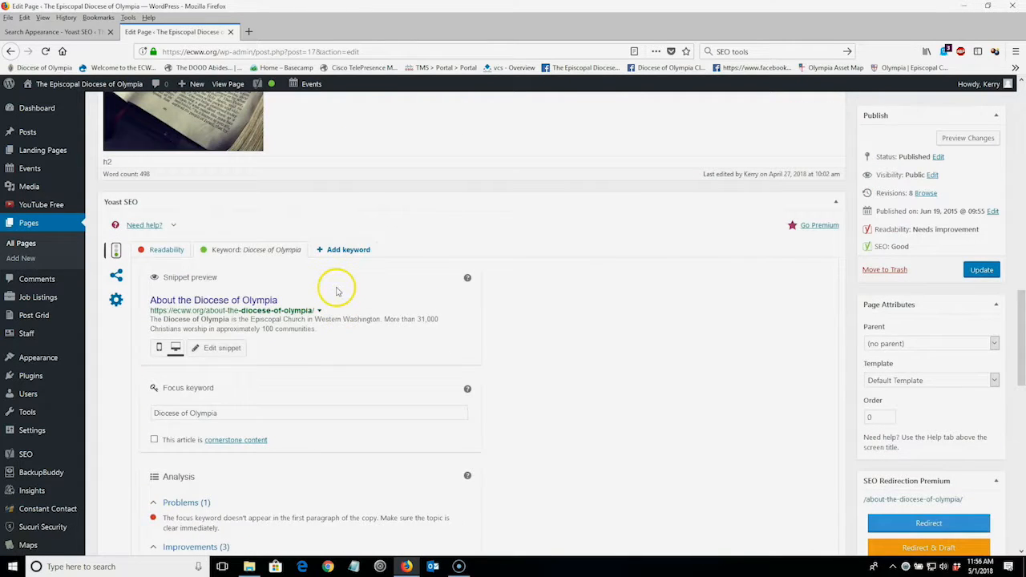
pyautogui.scroll(5, 283, 329)
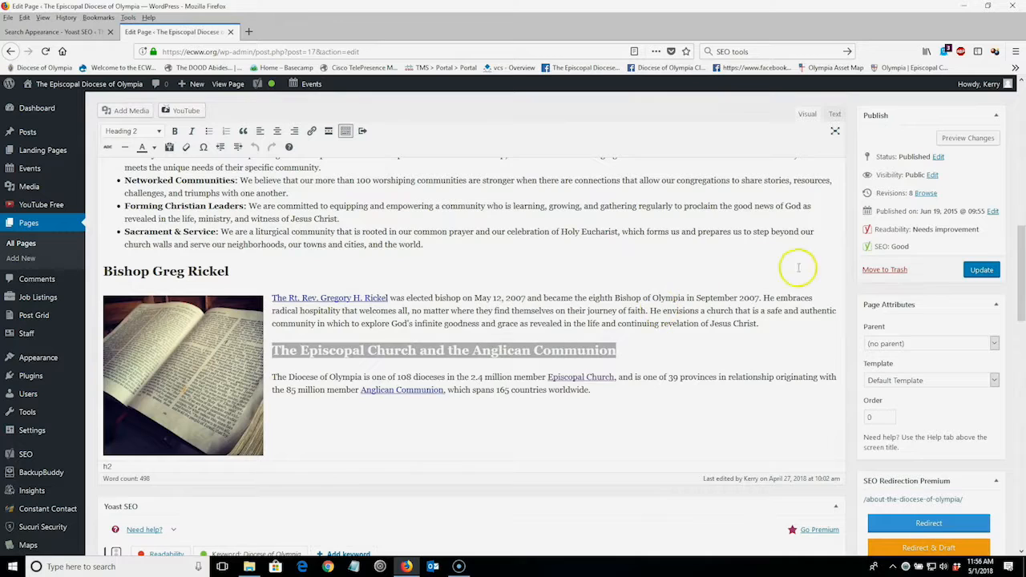
pyautogui.scroll(10, 978, 265)
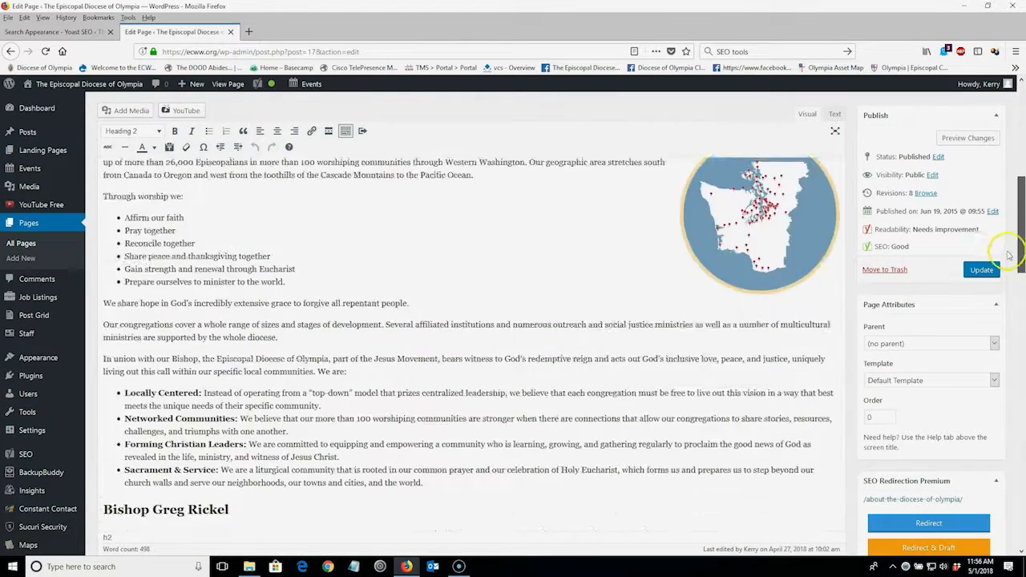
pyautogui.scroll(-2, 535, 400)
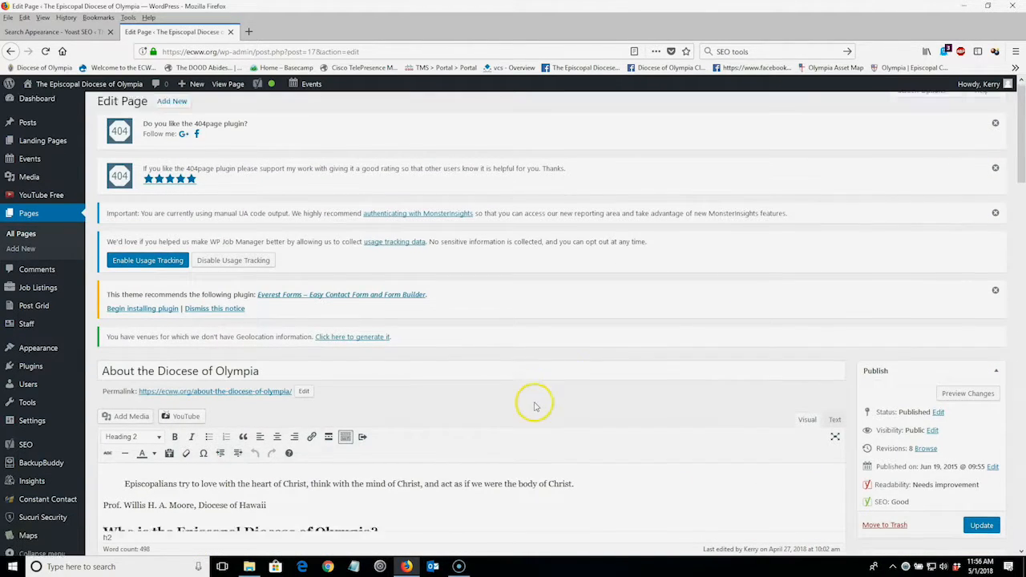
pyautogui.scroll(-1, 536, 401)
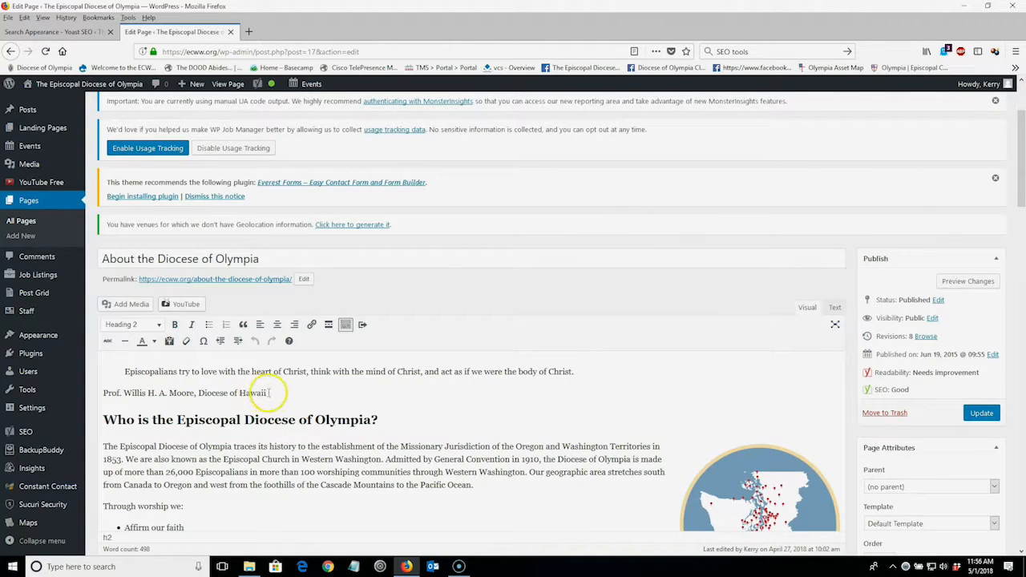
pyautogui.moveTo(1020, 204); pyautogui.dragTo(1021, 458)
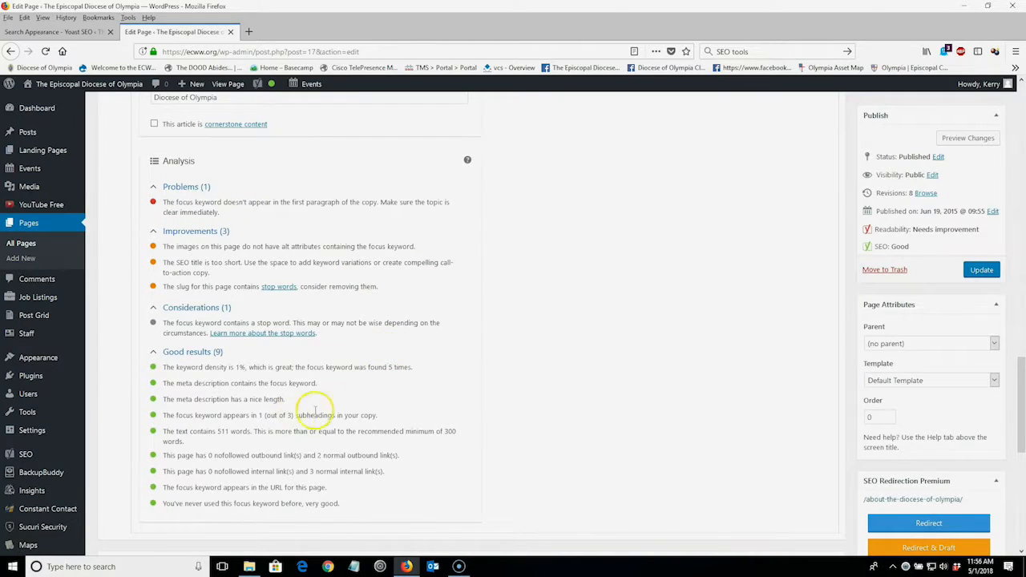
pyautogui.scroll(3, 309, 419)
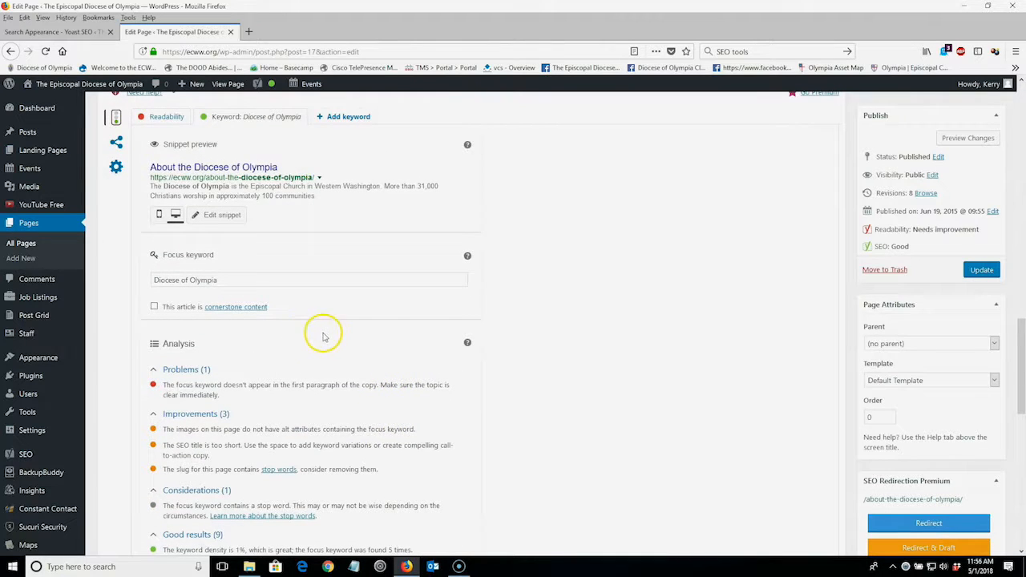